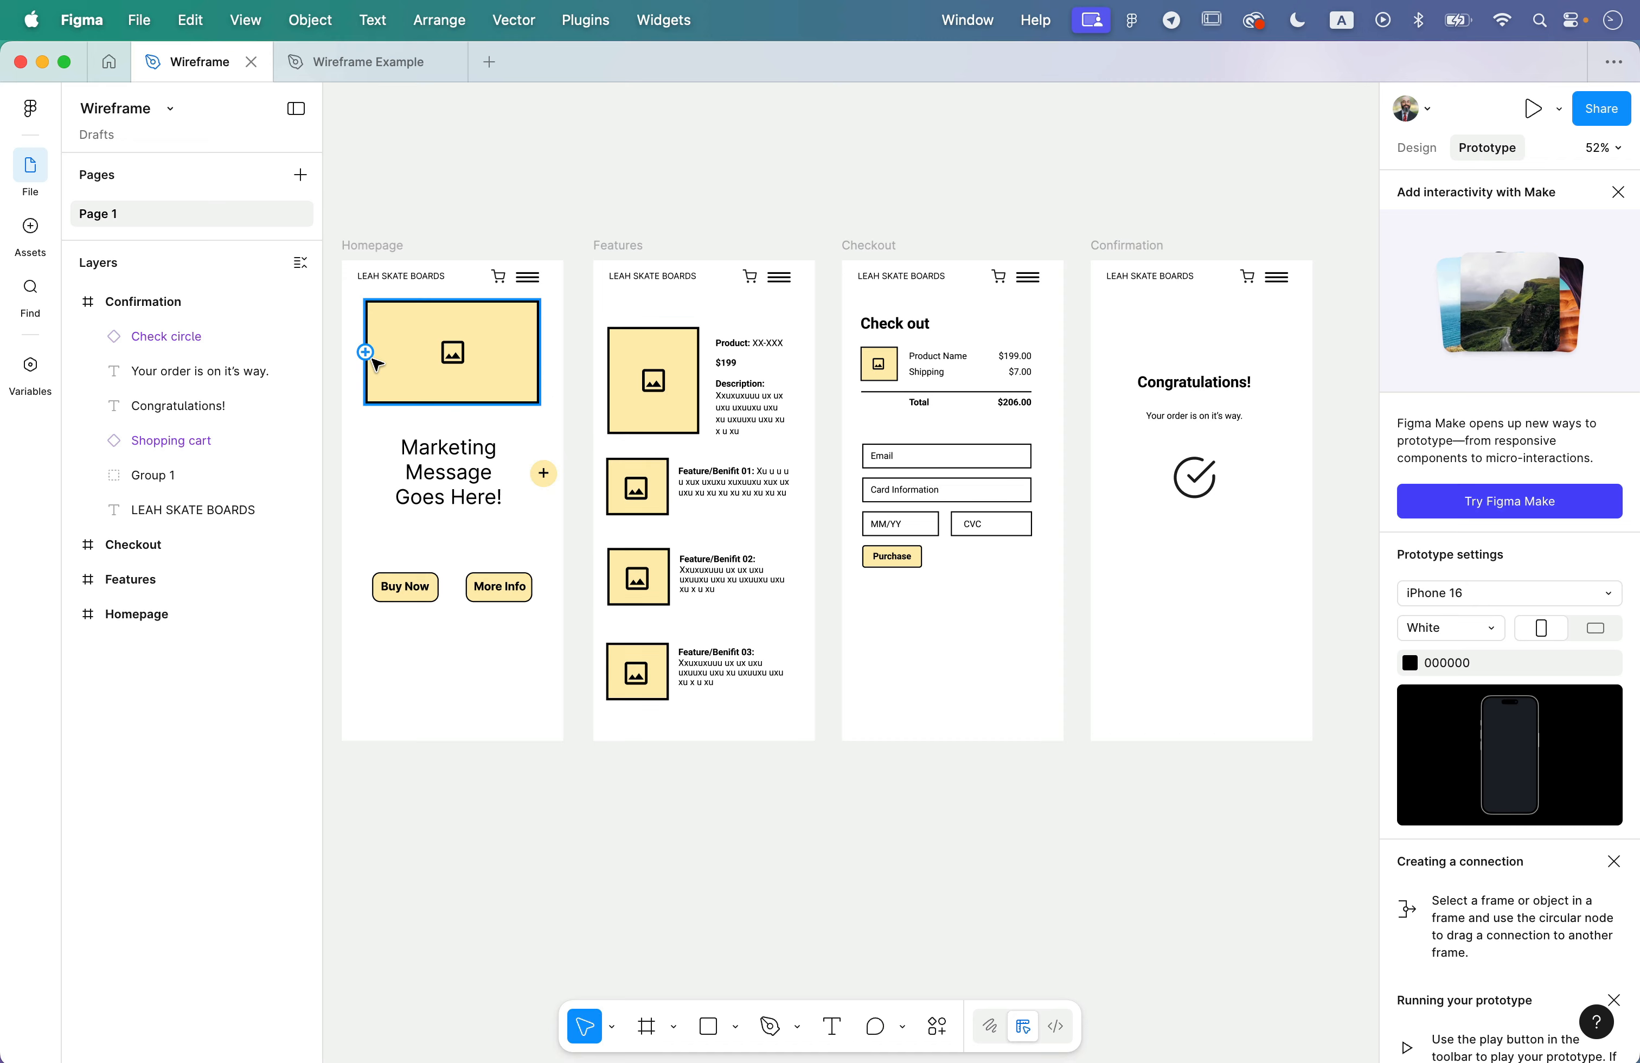
# - Connect the Homepage frame to the Features frame with an On tap prototype interaction that navigates to it
pyautogui.scroll(5, 372, 362)
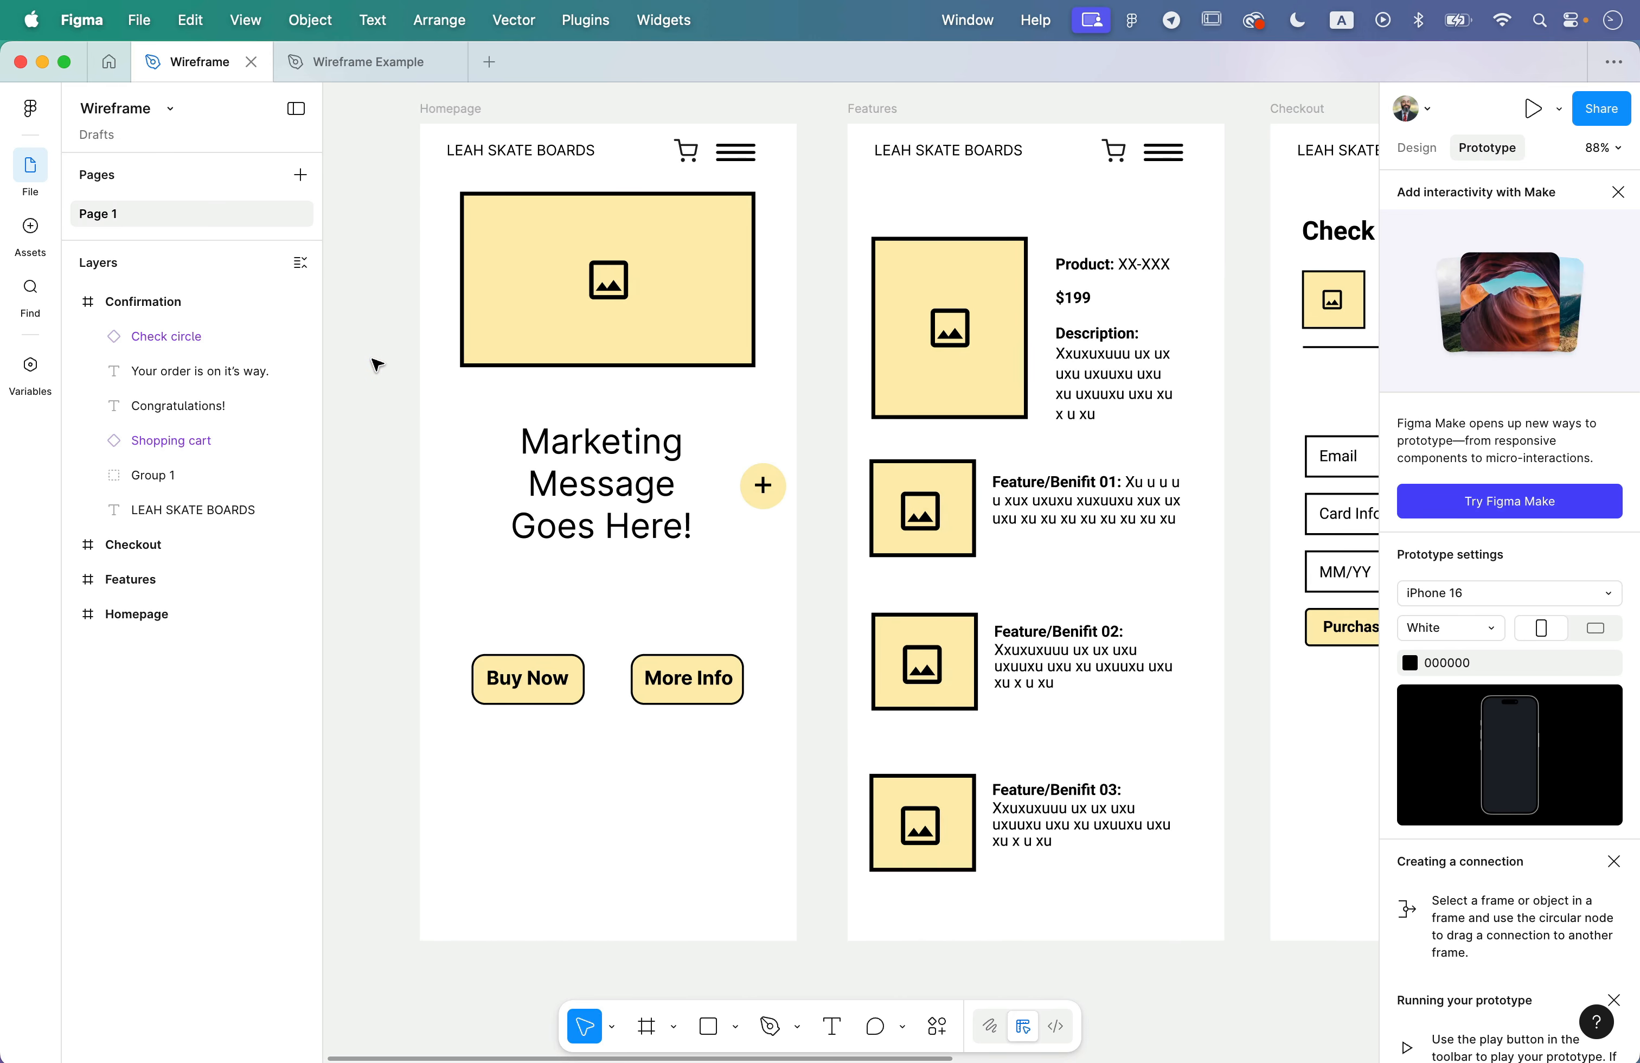
pyautogui.click(431, 109)
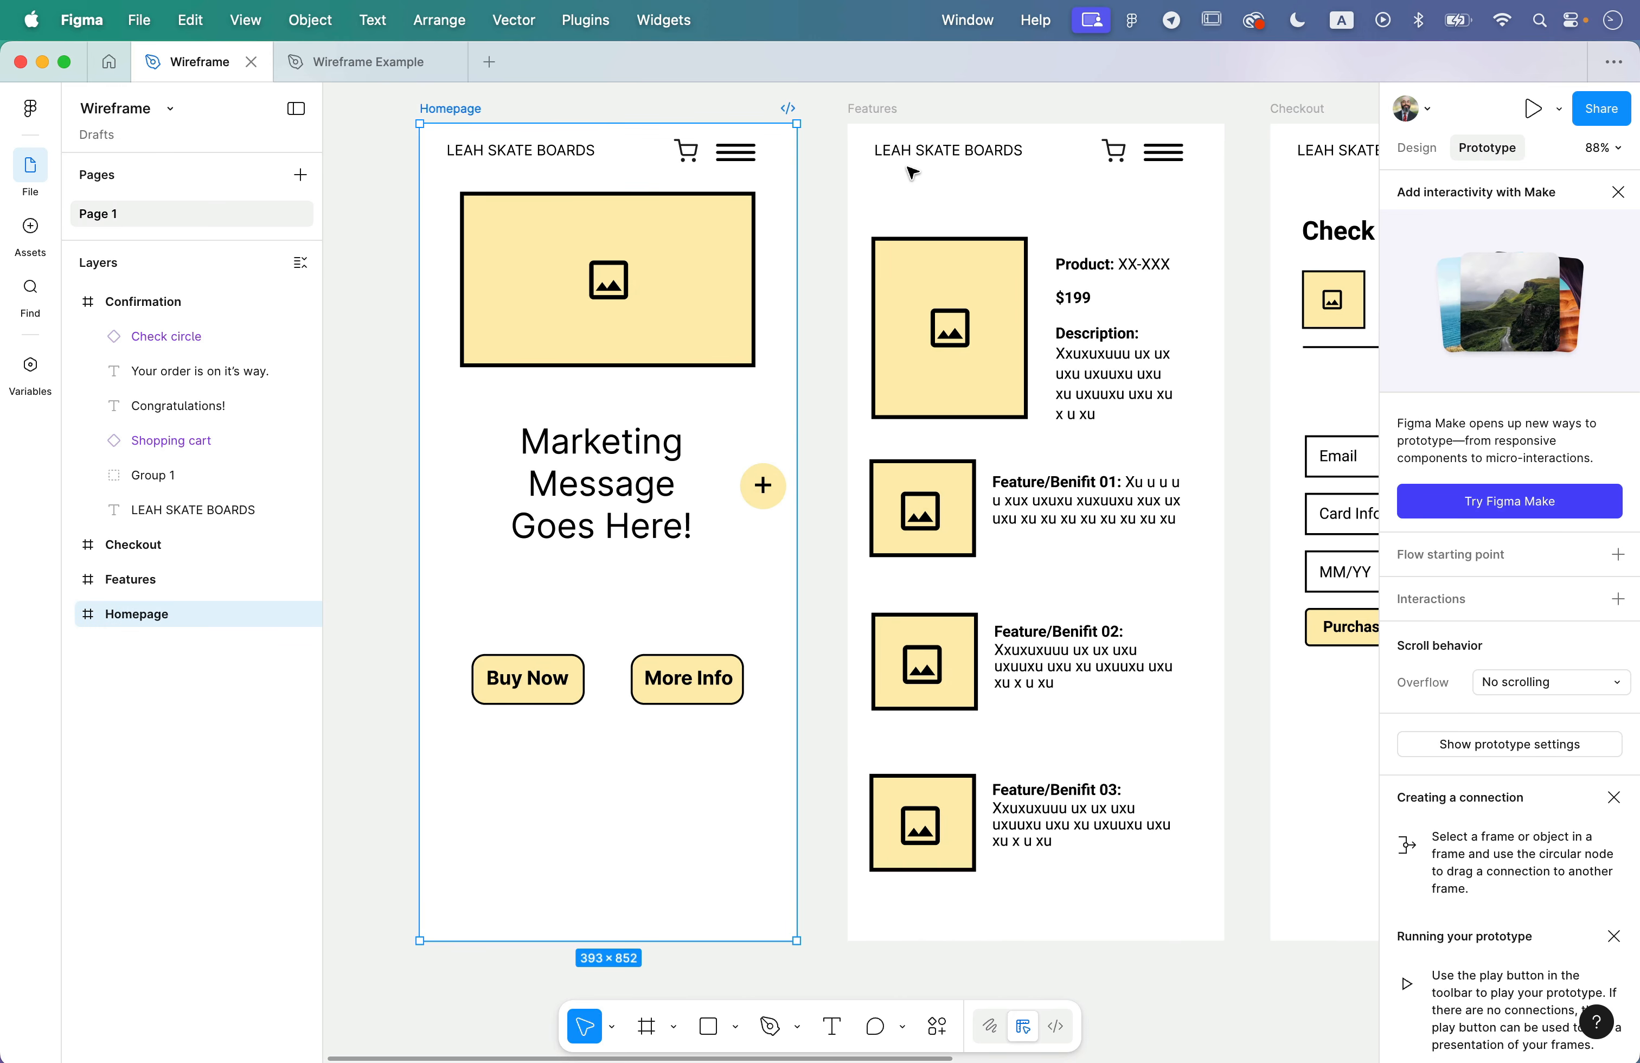
pyautogui.click(1418, 148)
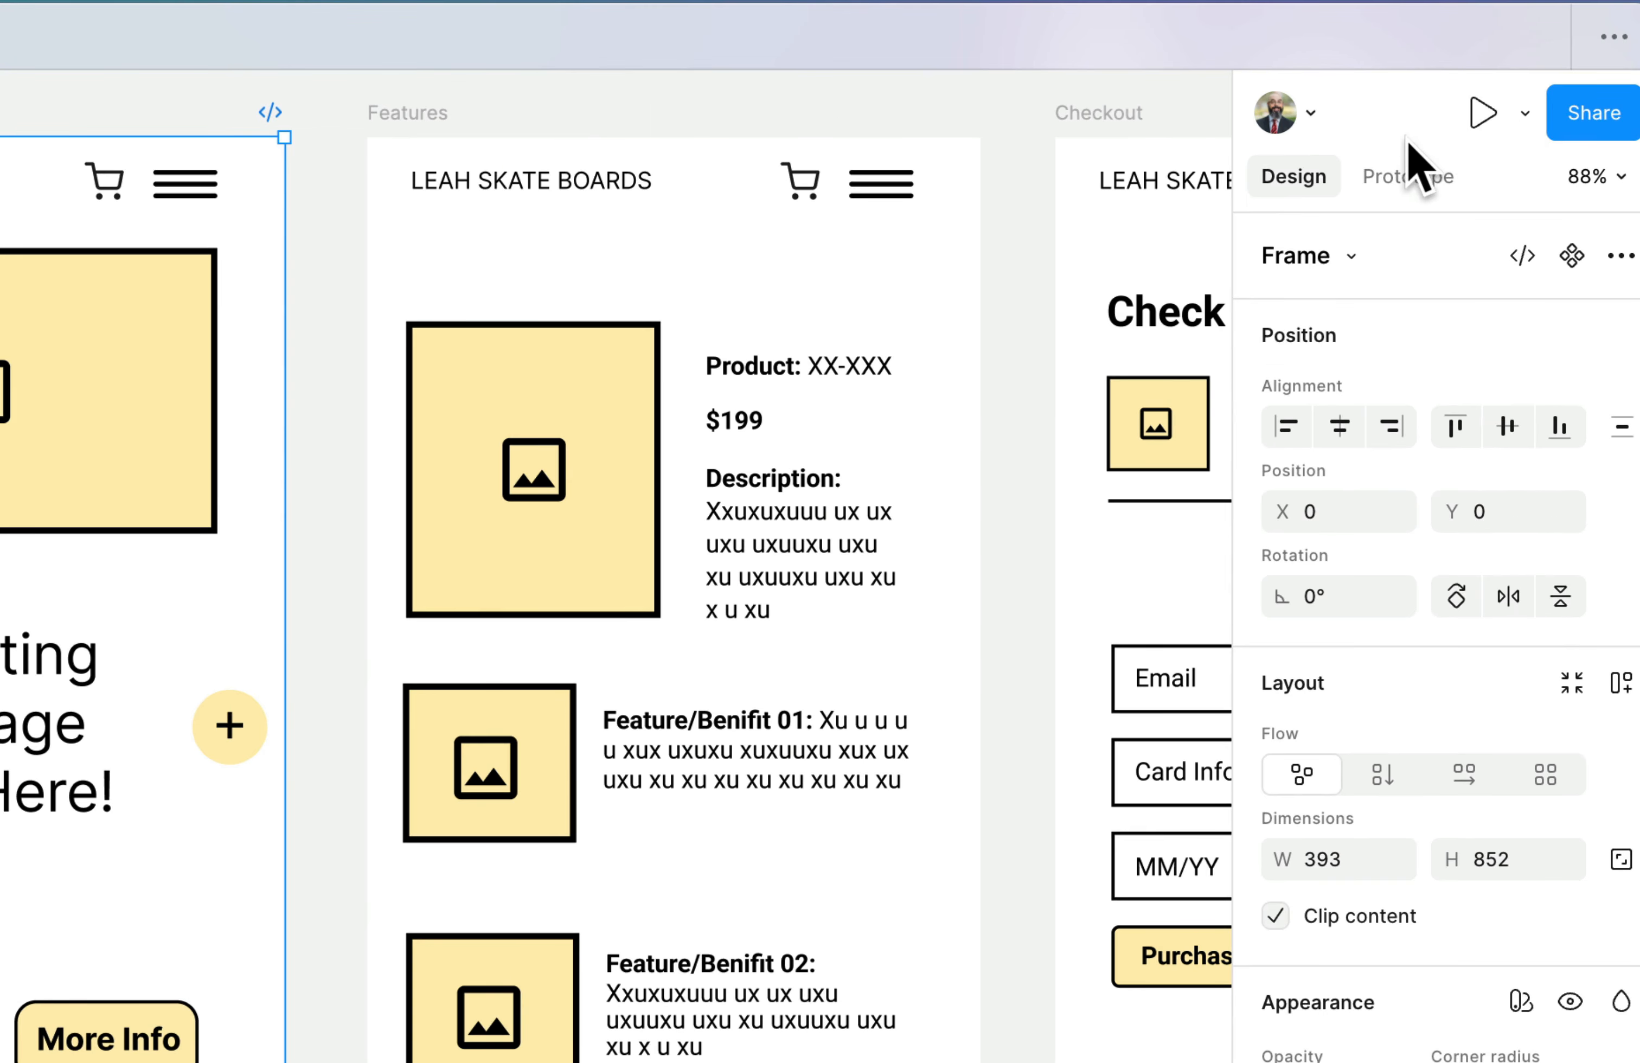
pyautogui.click(1484, 150)
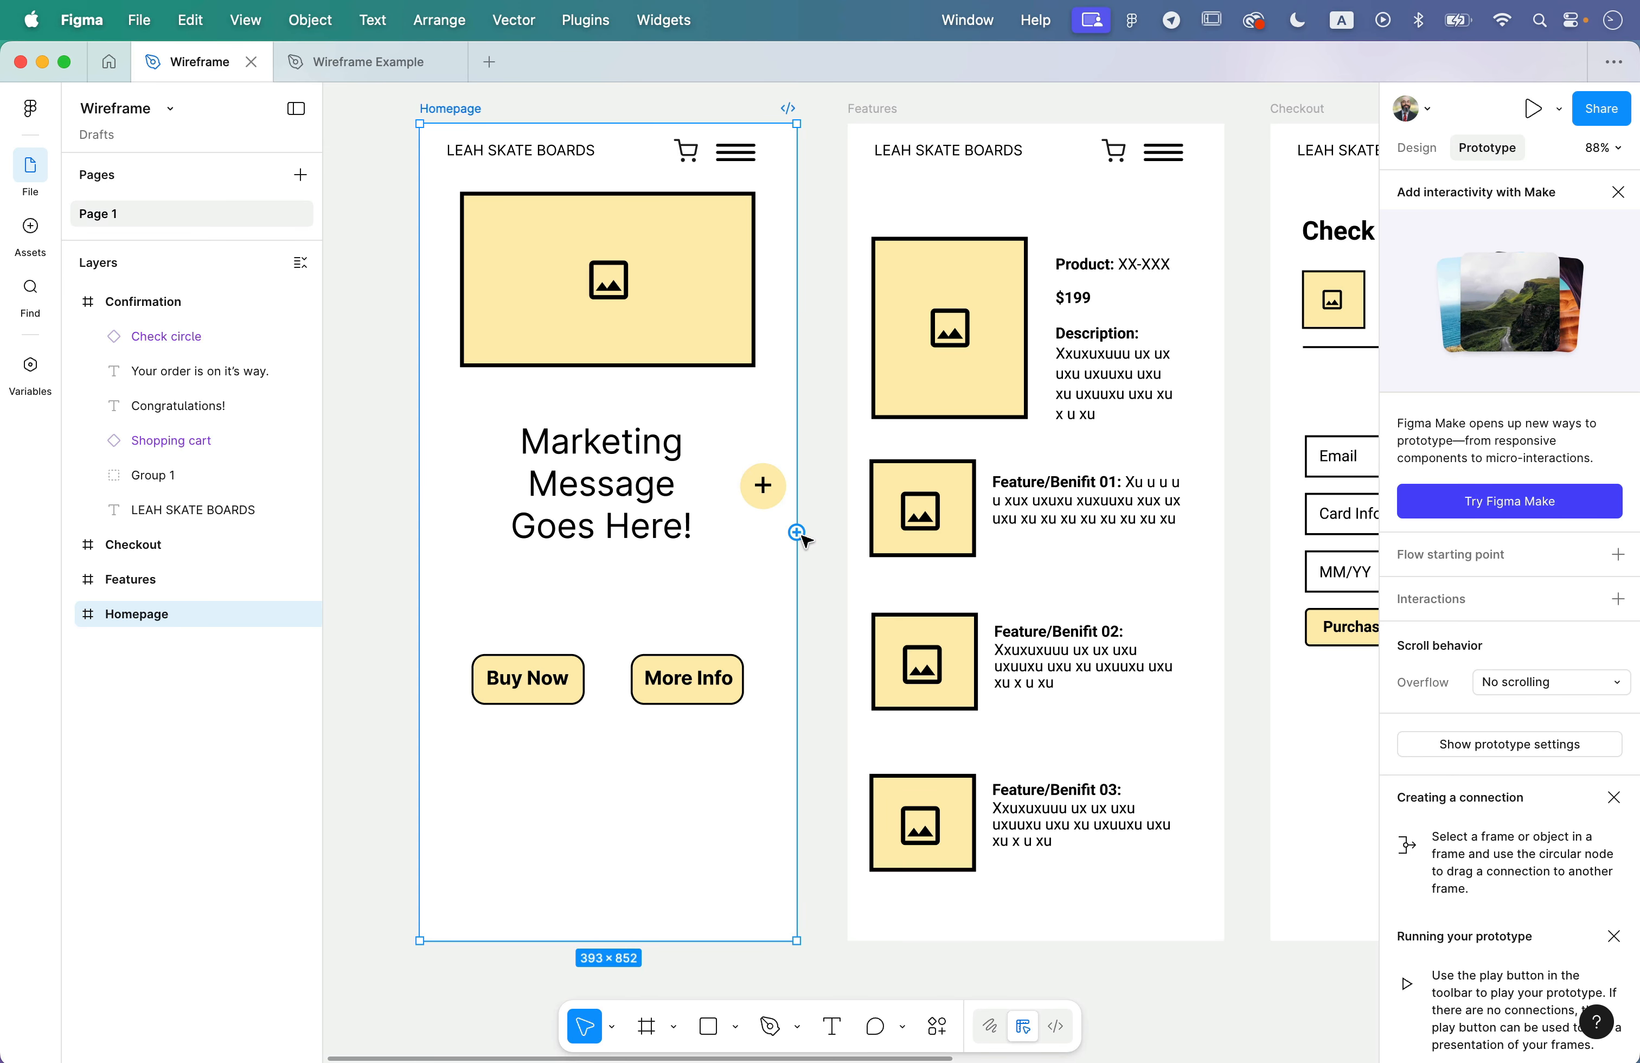
pyautogui.moveTo(798, 532)
pyautogui.mouseDown()
pyautogui.moveTo(765, 481)
pyautogui.moveTo(772, 392)
pyautogui.moveTo(725, 426)
pyautogui.moveTo(676, 403)
pyautogui.mouseUp()
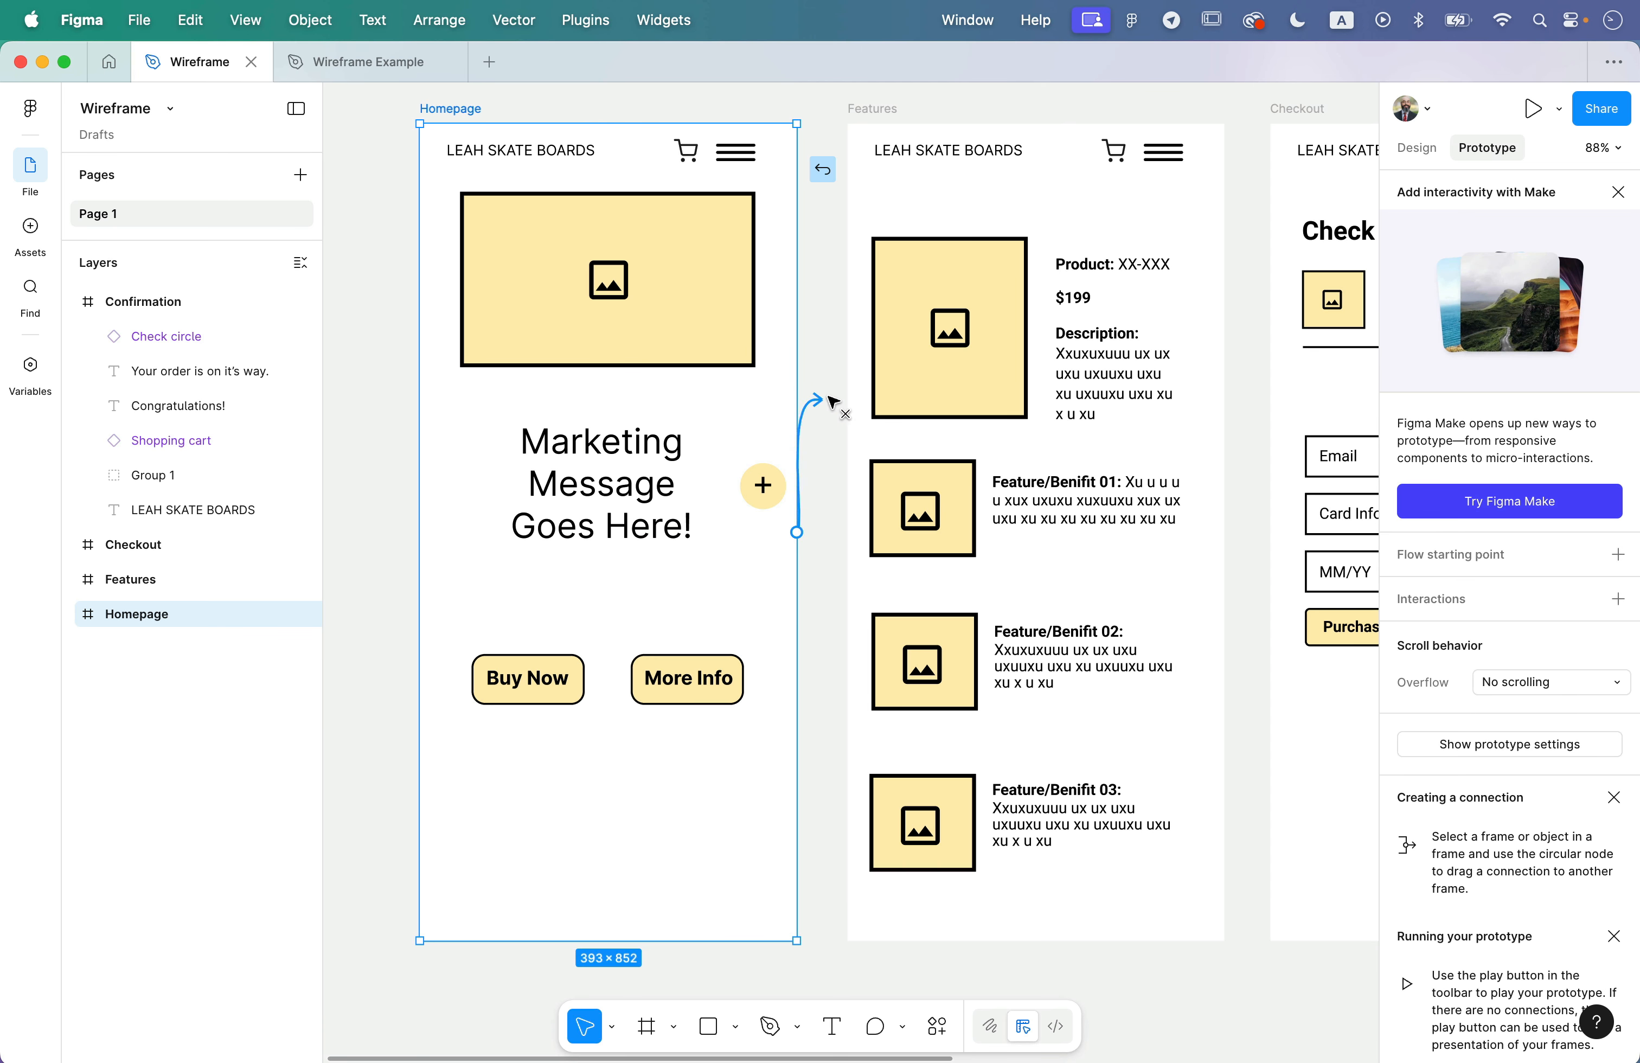
pyautogui.moveTo(832, 402)
pyautogui.mouseDown()
pyautogui.moveTo(863, 400)
pyautogui.moveTo(704, 415)
pyautogui.moveTo(876, 376)
pyautogui.moveTo(756, 332)
pyautogui.moveTo(744, 408)
pyautogui.moveTo(899, 355)
pyautogui.mouseUp()
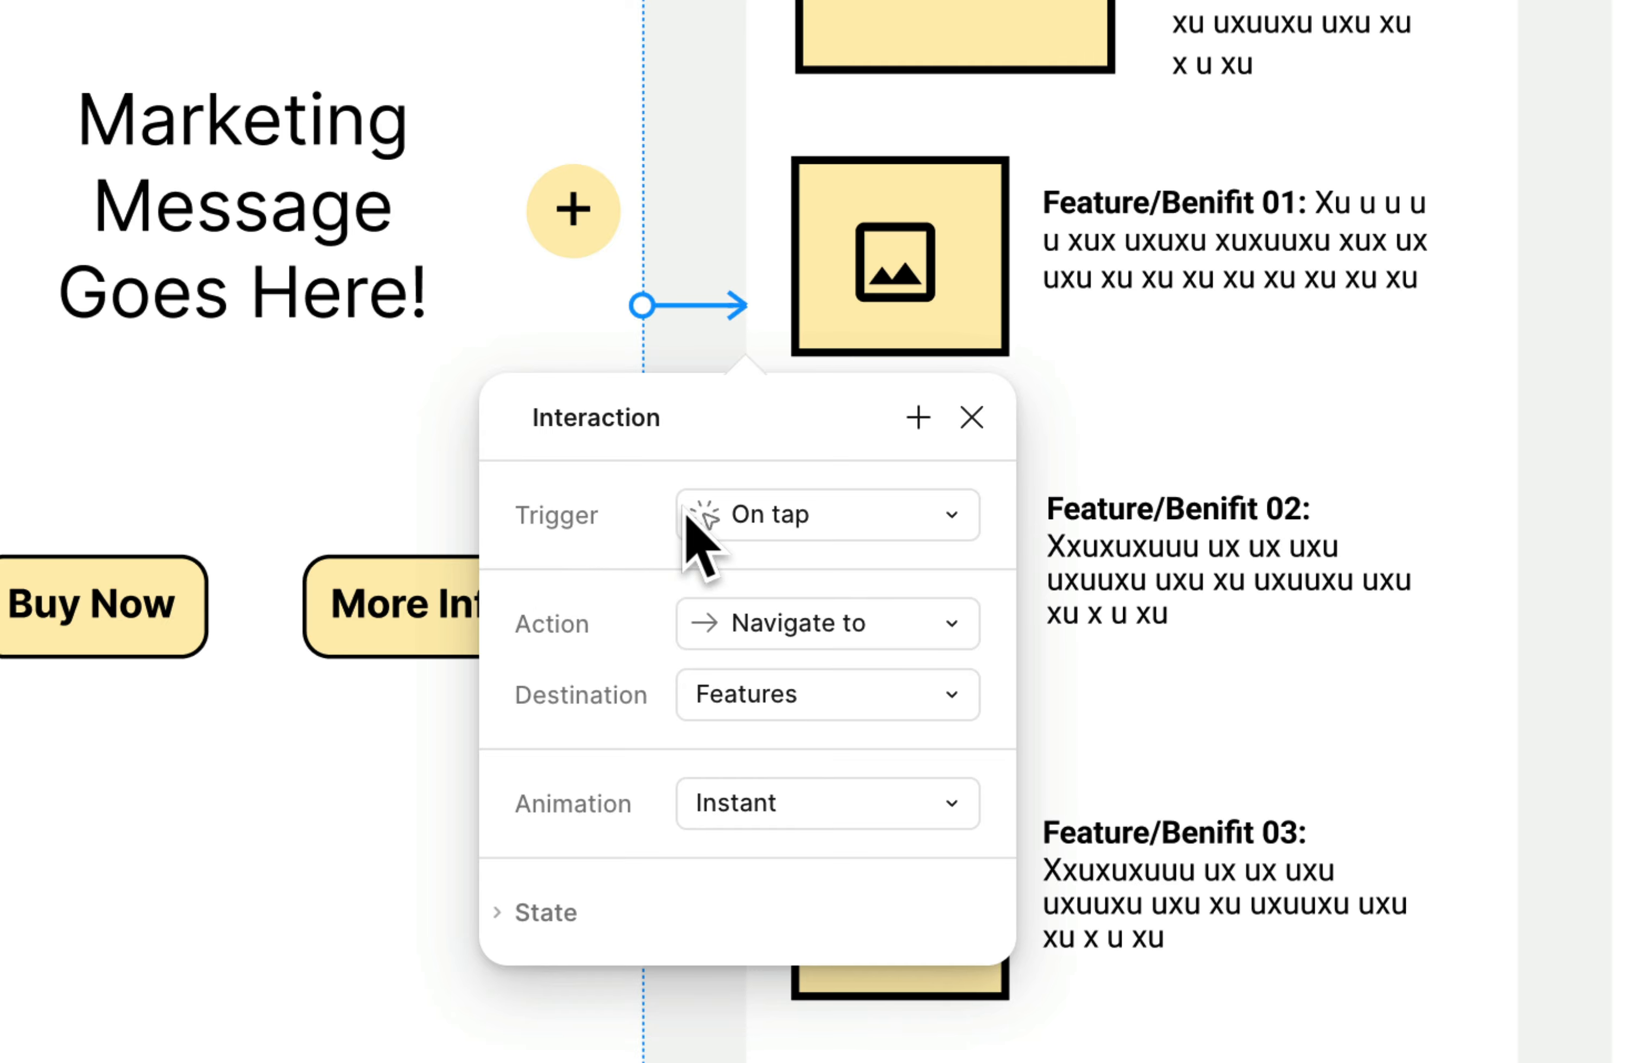
# - Review the trigger, action, destination and animation options of the Homepage-to-Features interaction and close its settings
pyautogui.click(957, 514)
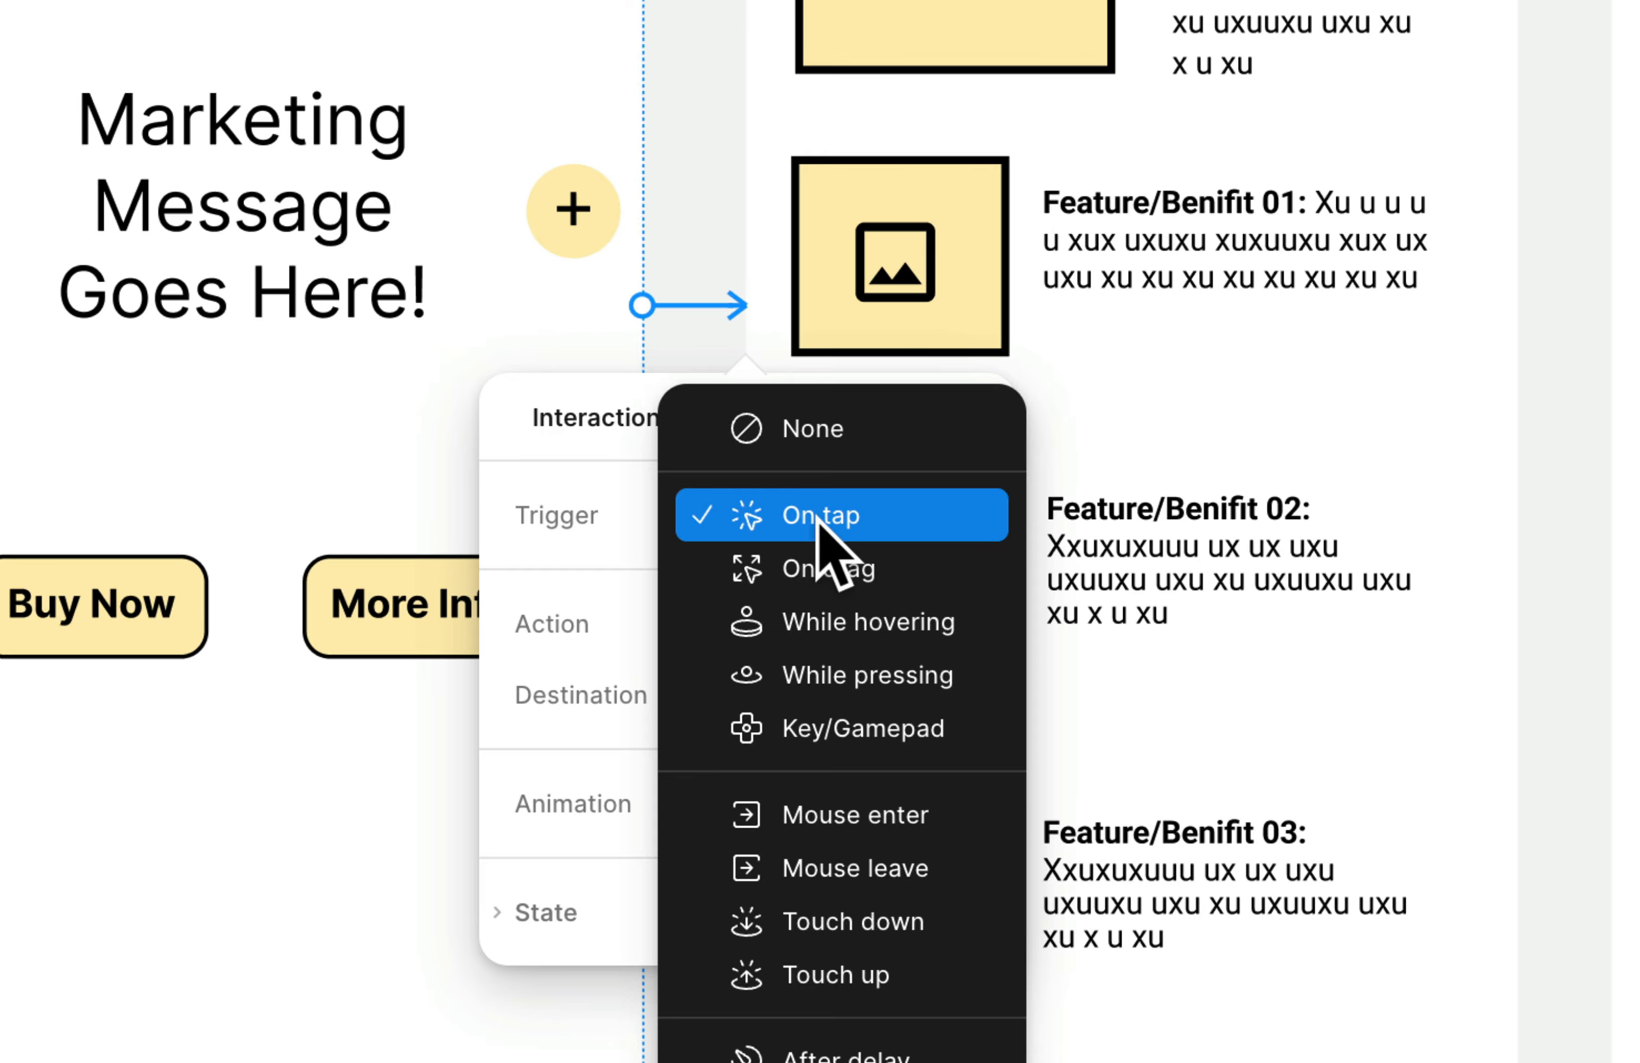
pyautogui.click(585, 549)
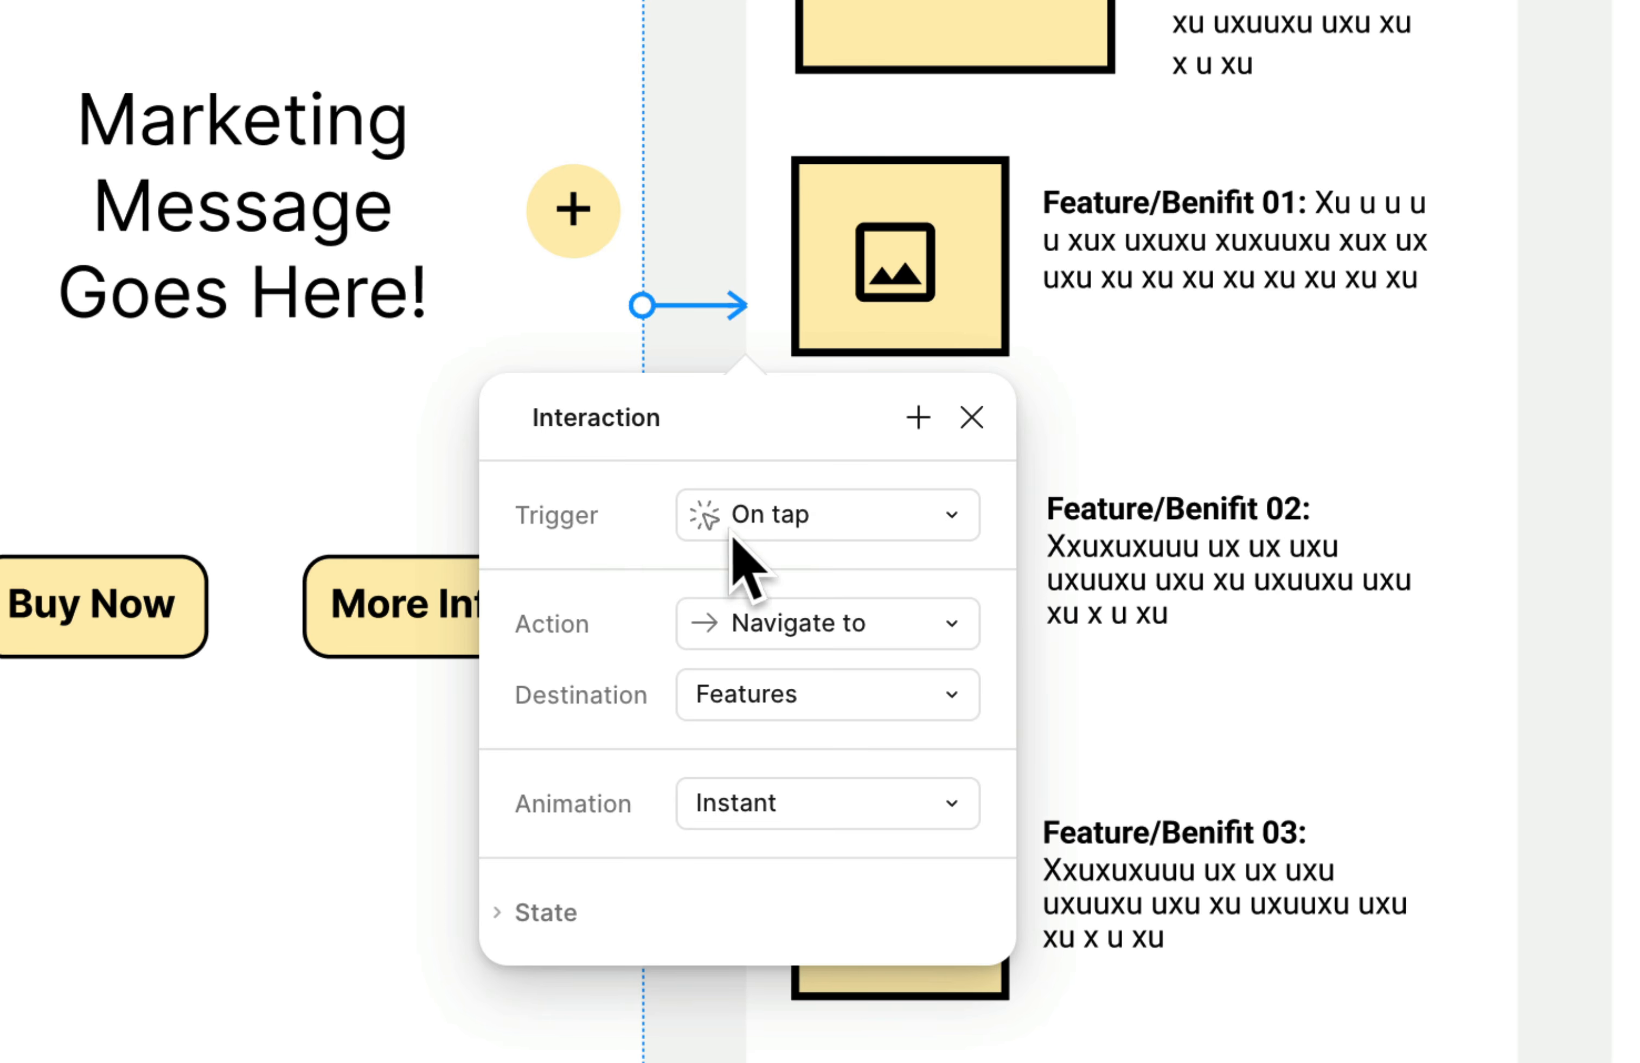
pyautogui.click(787, 632)
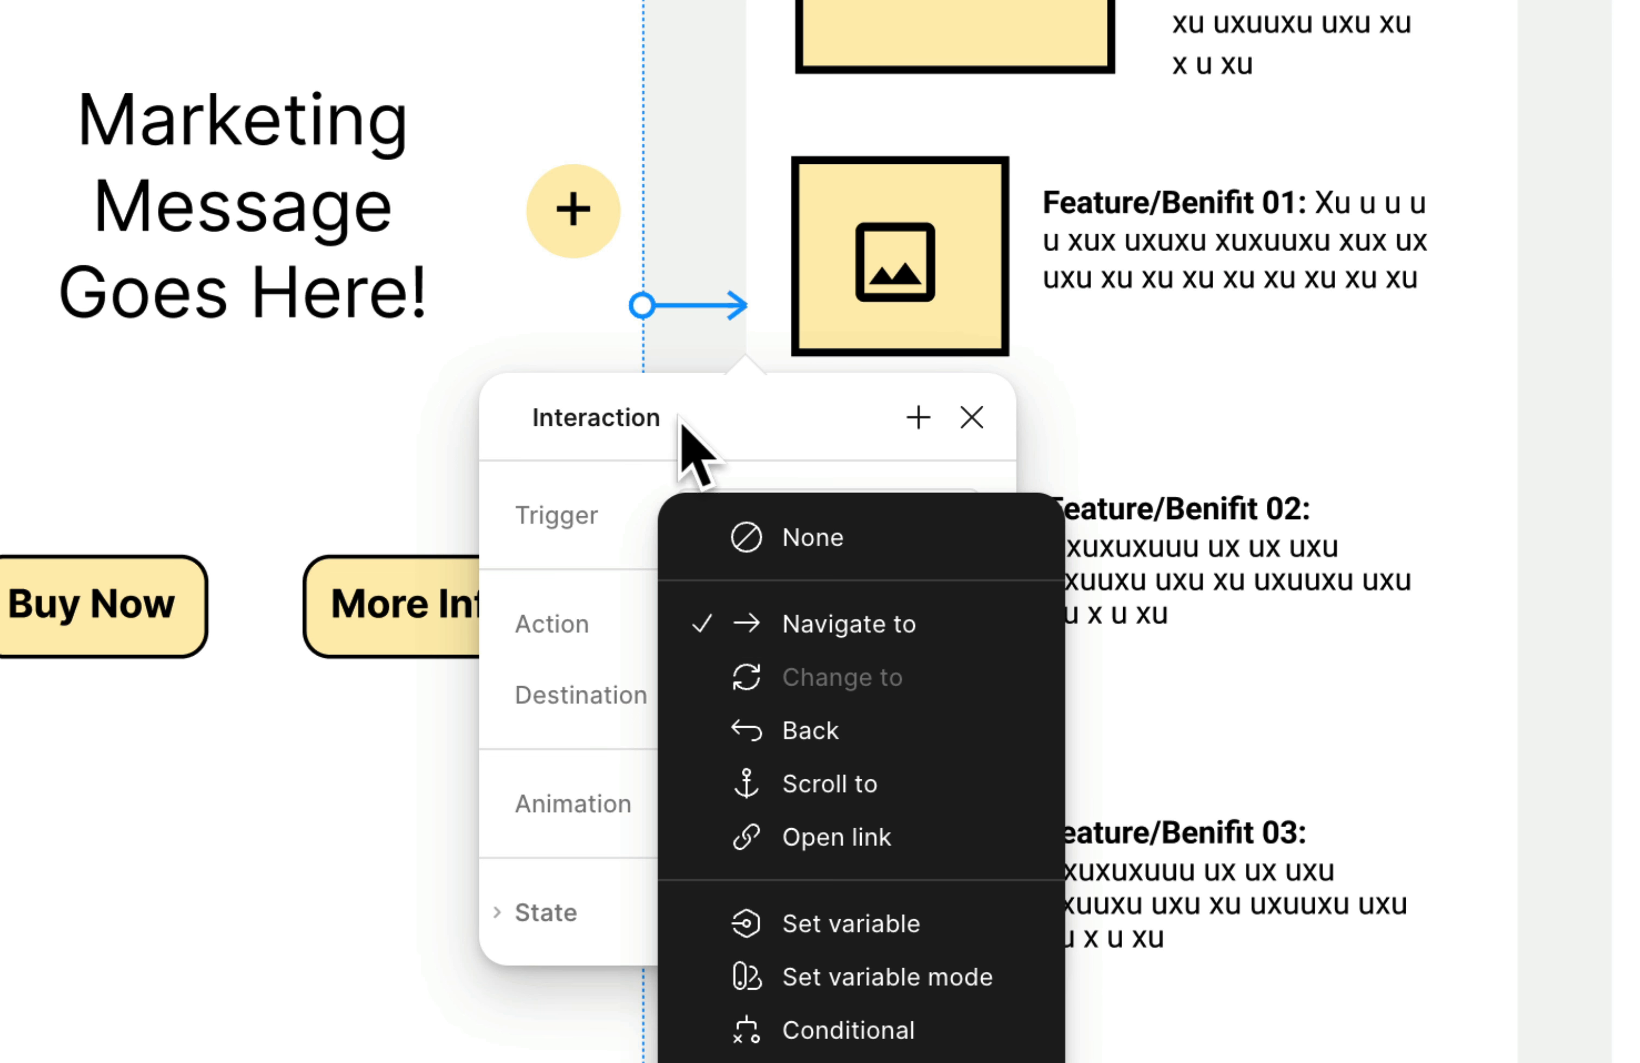
pyautogui.click(562, 597)
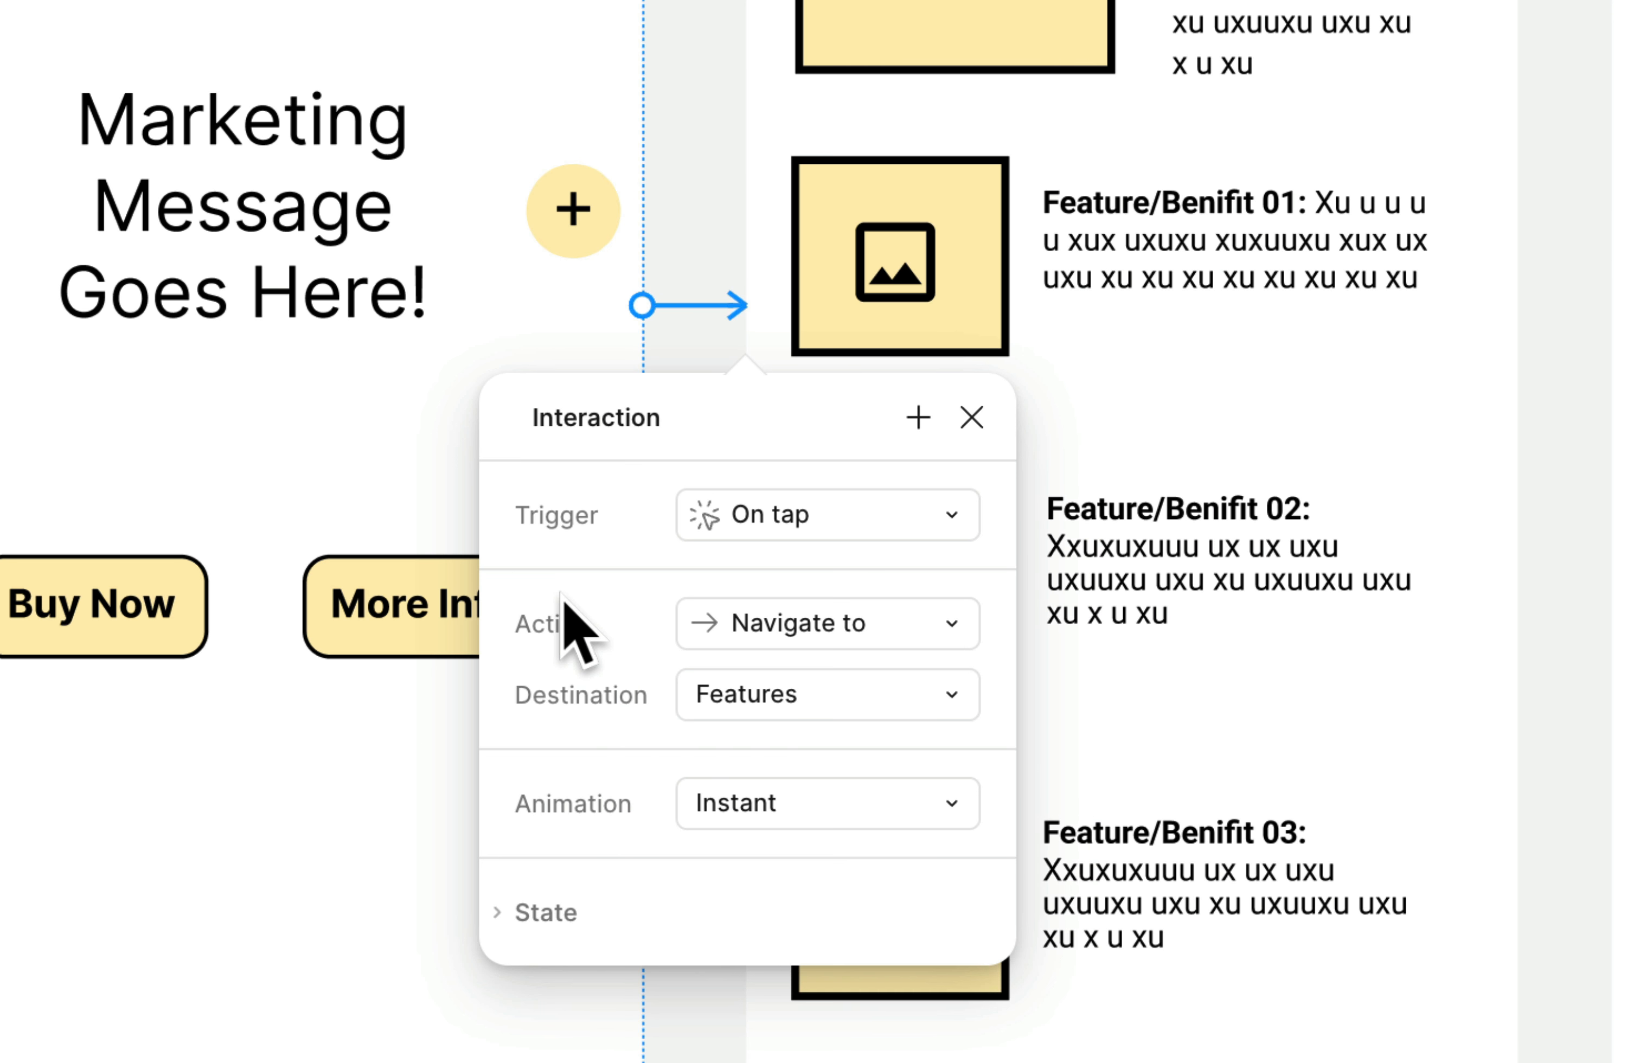
pyautogui.click(790, 697)
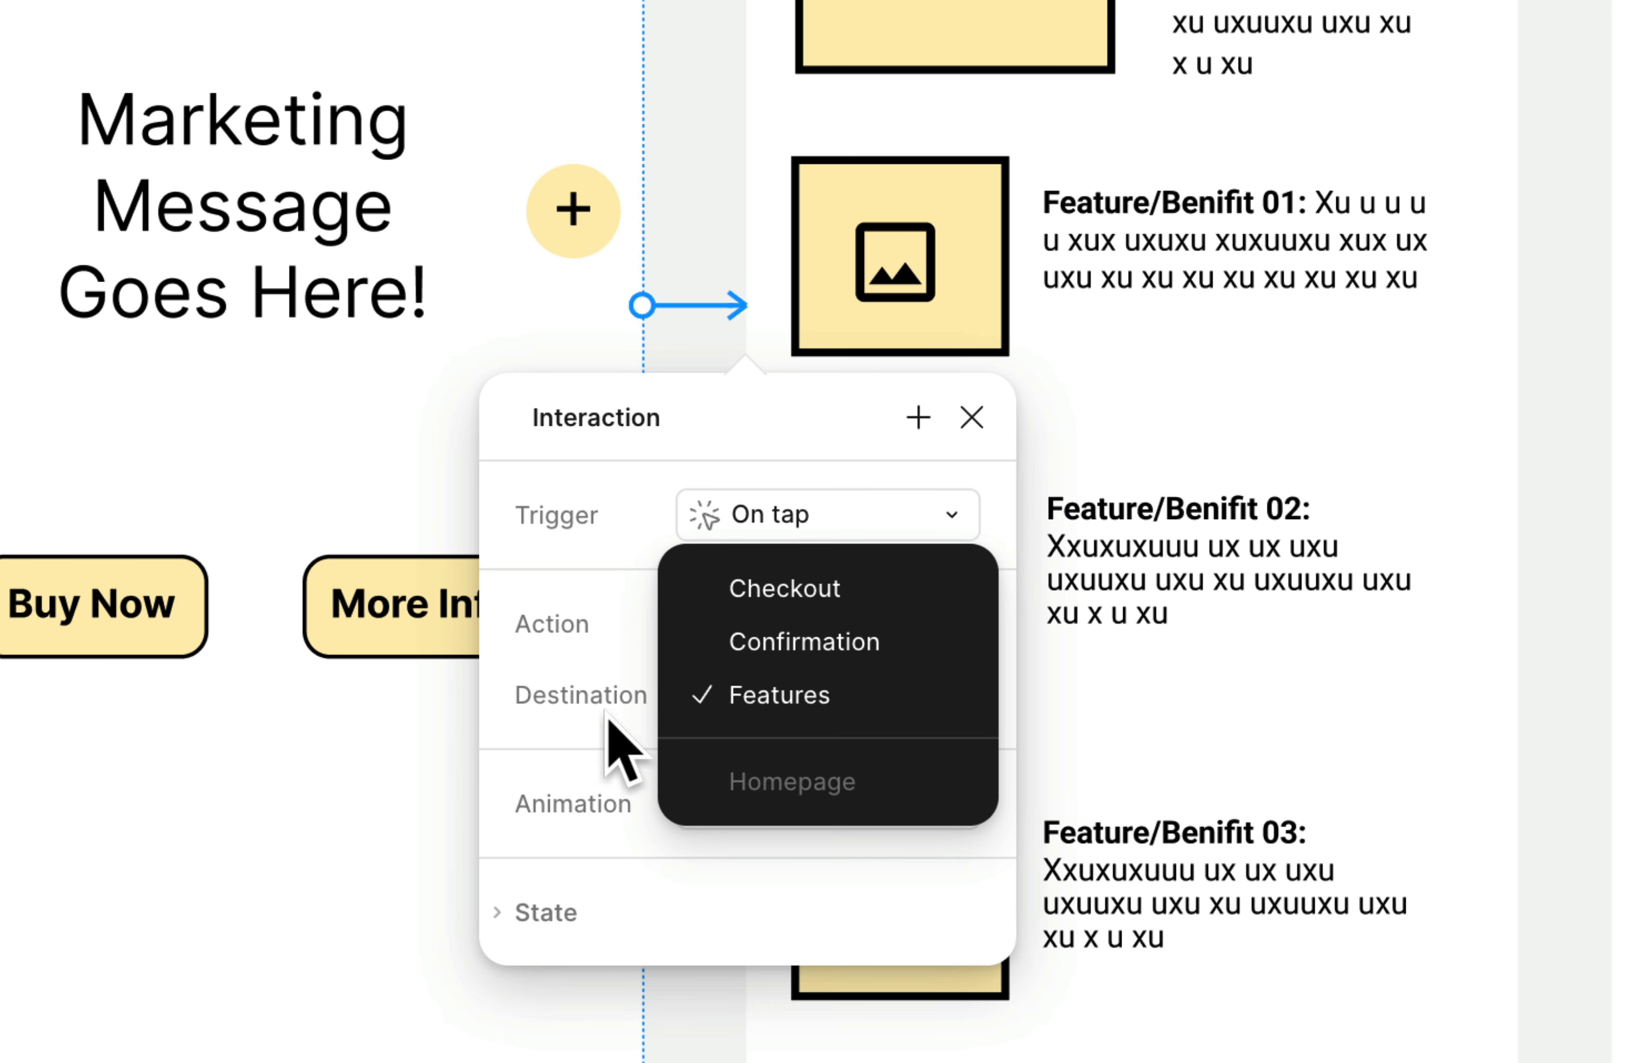
pyautogui.click(621, 724)
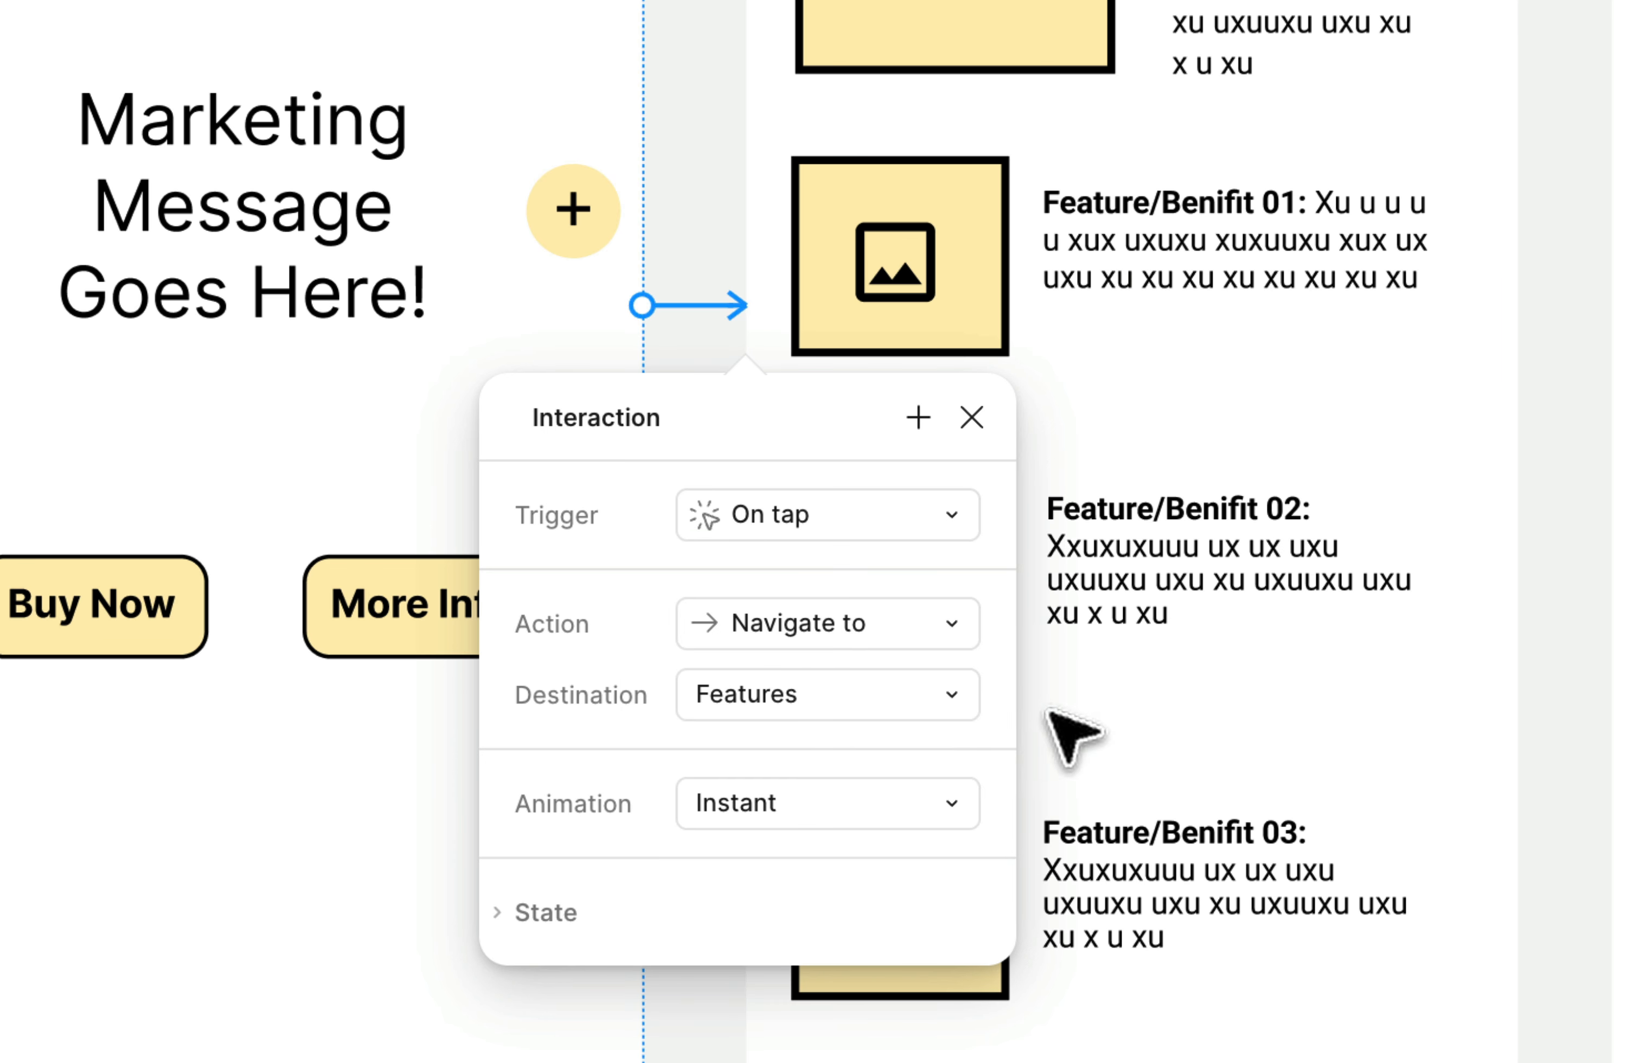
pyautogui.click(794, 802)
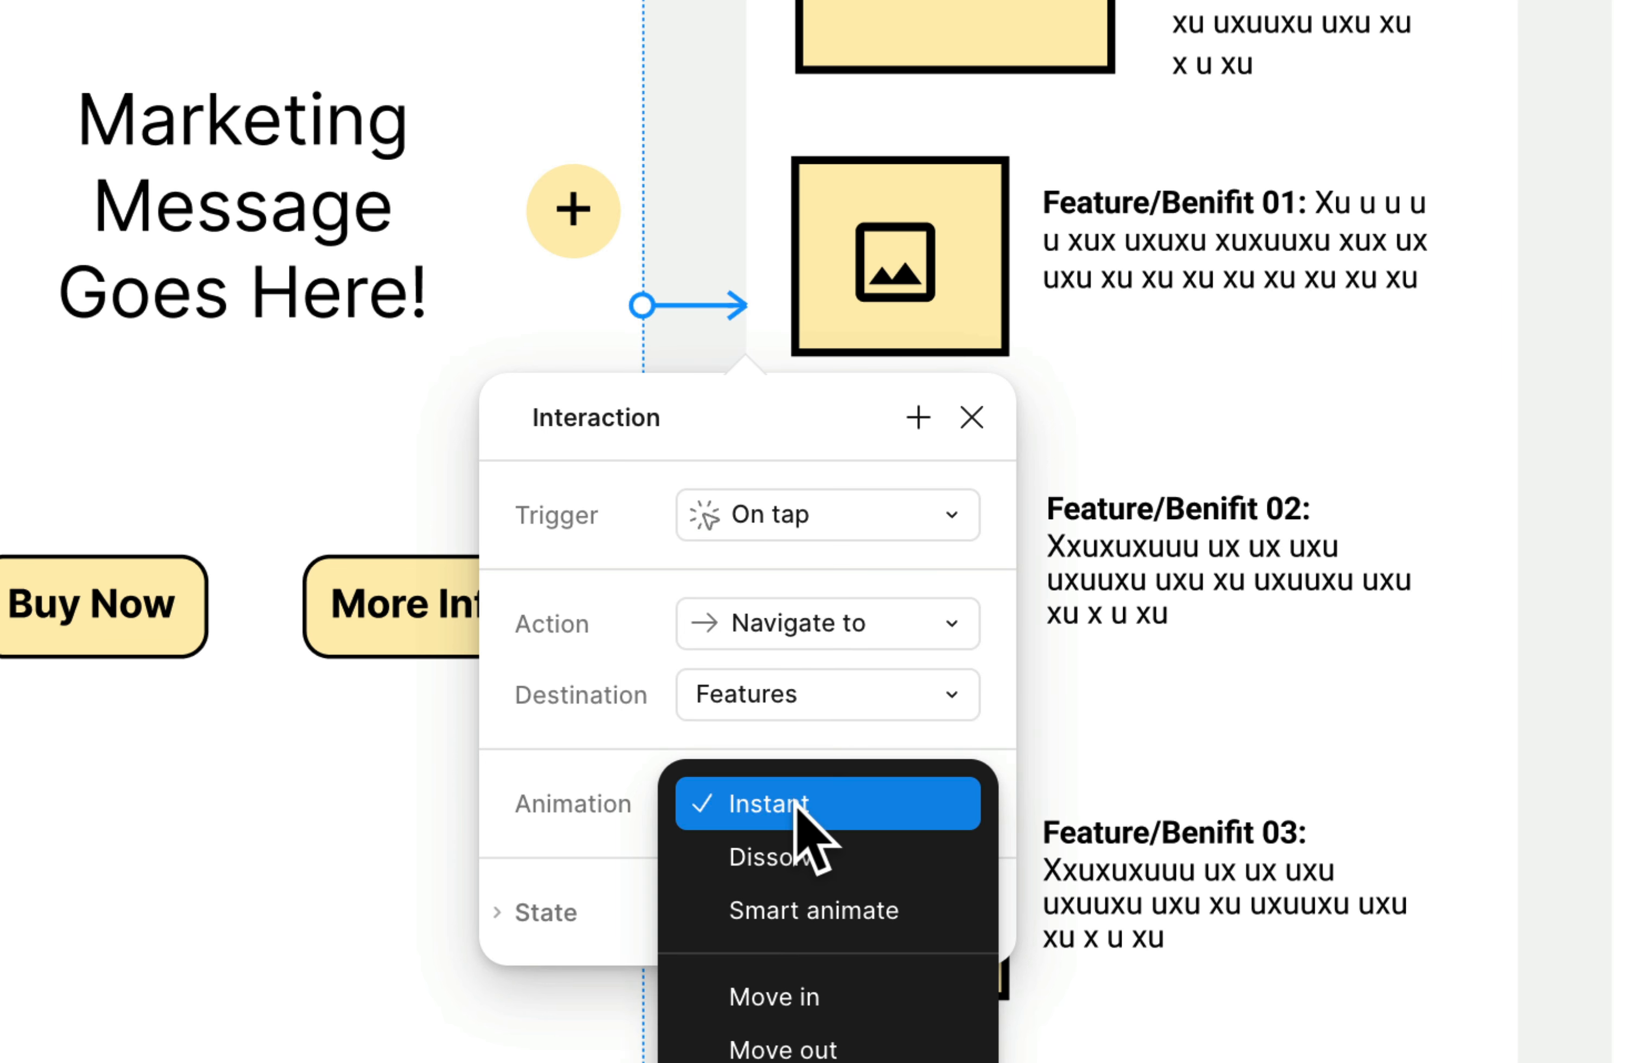
pyautogui.click(622, 788)
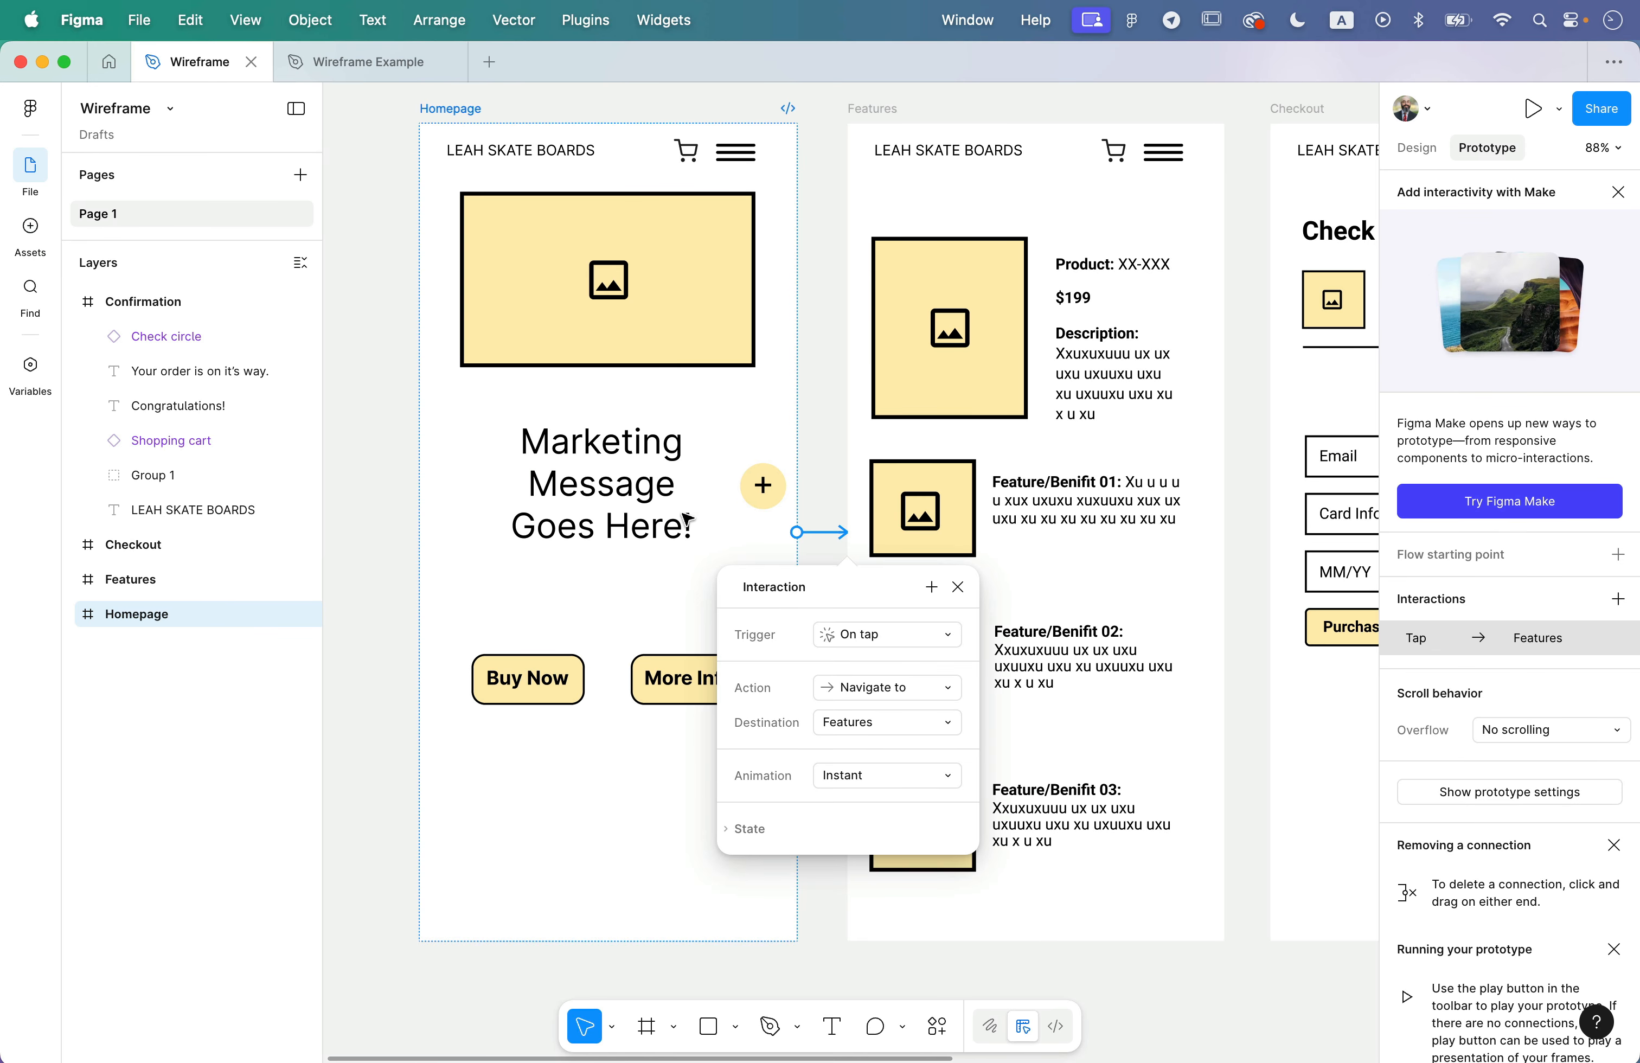
pyautogui.click(1122, 559)
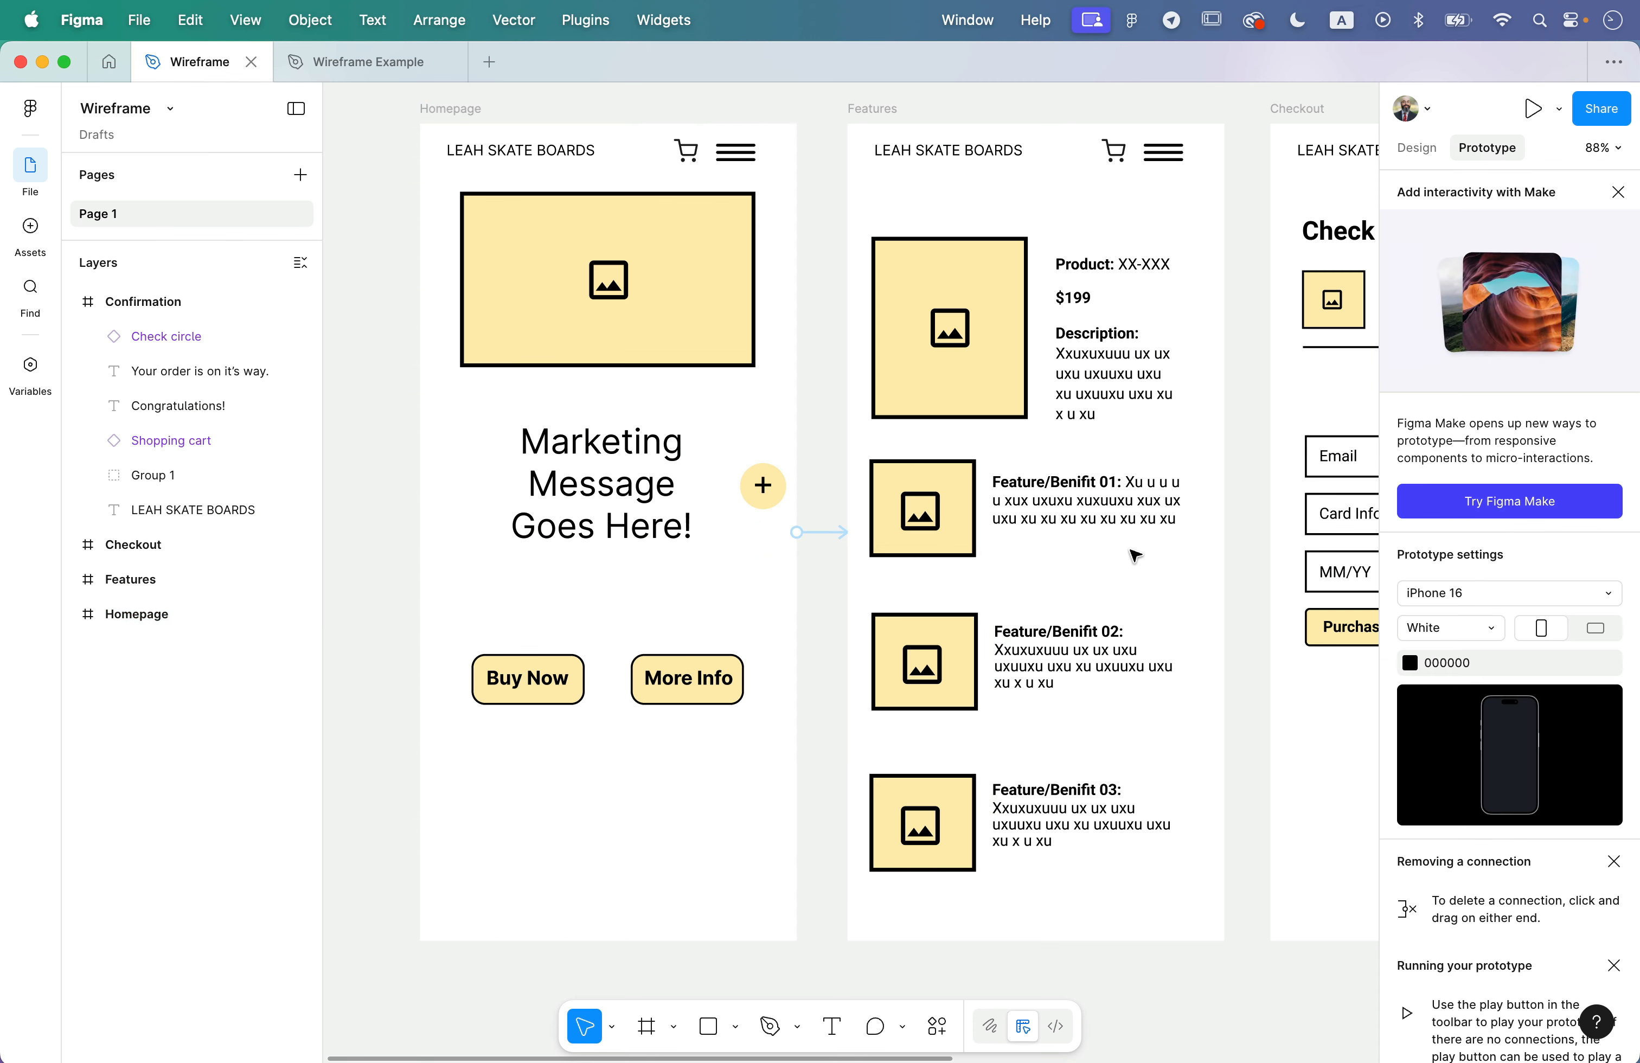
# - Connect the Features frame to the Checkout frame with an On tap interaction and close its settings
pyautogui.click(889, 117)
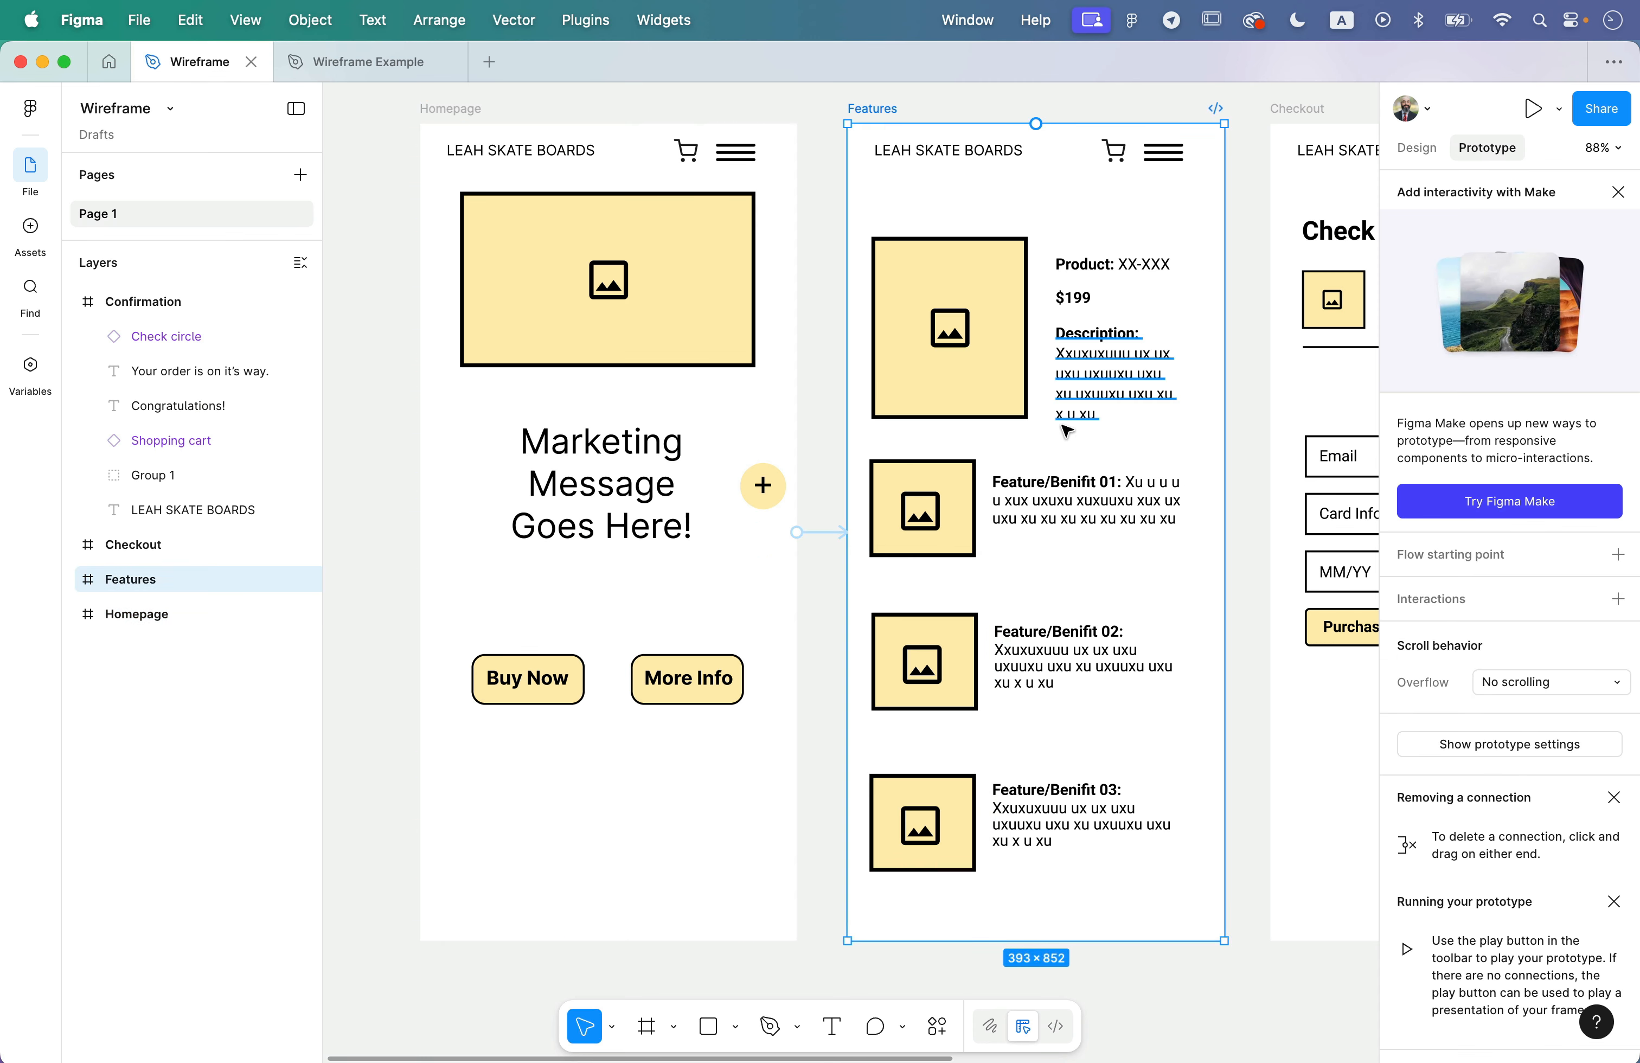
pyautogui.hscroll(5, 1067, 431)
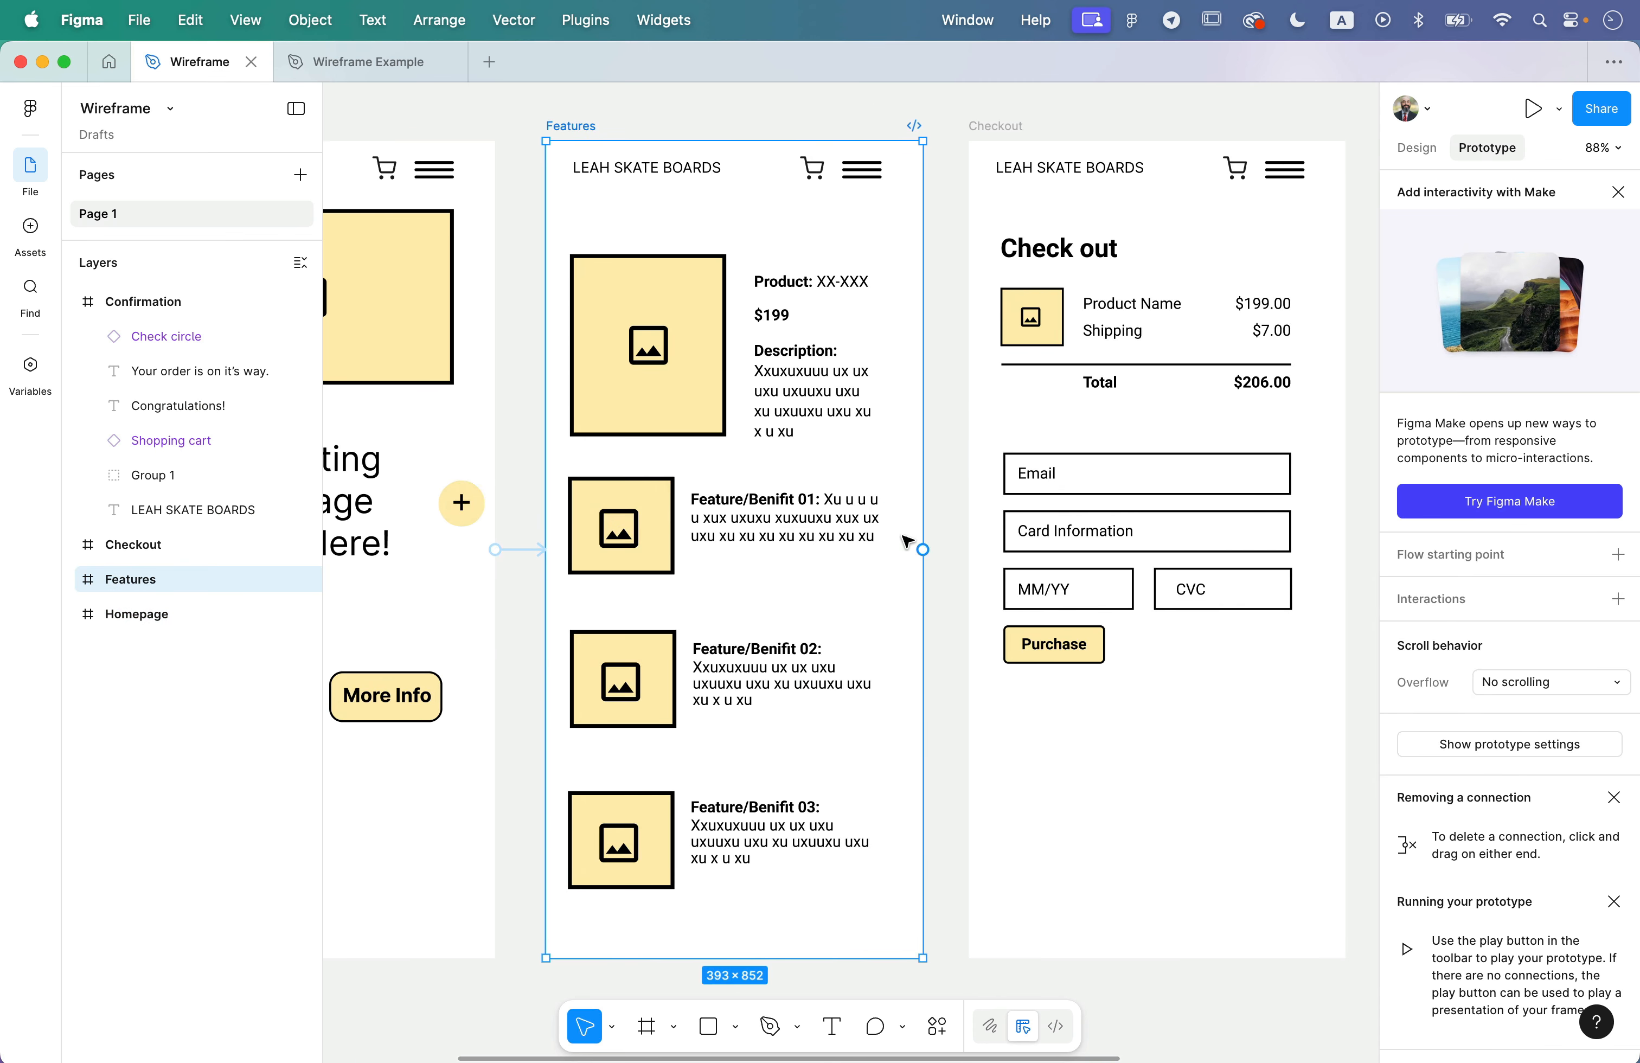
pyautogui.moveTo(926, 557); pyautogui.dragTo(1045, 440)
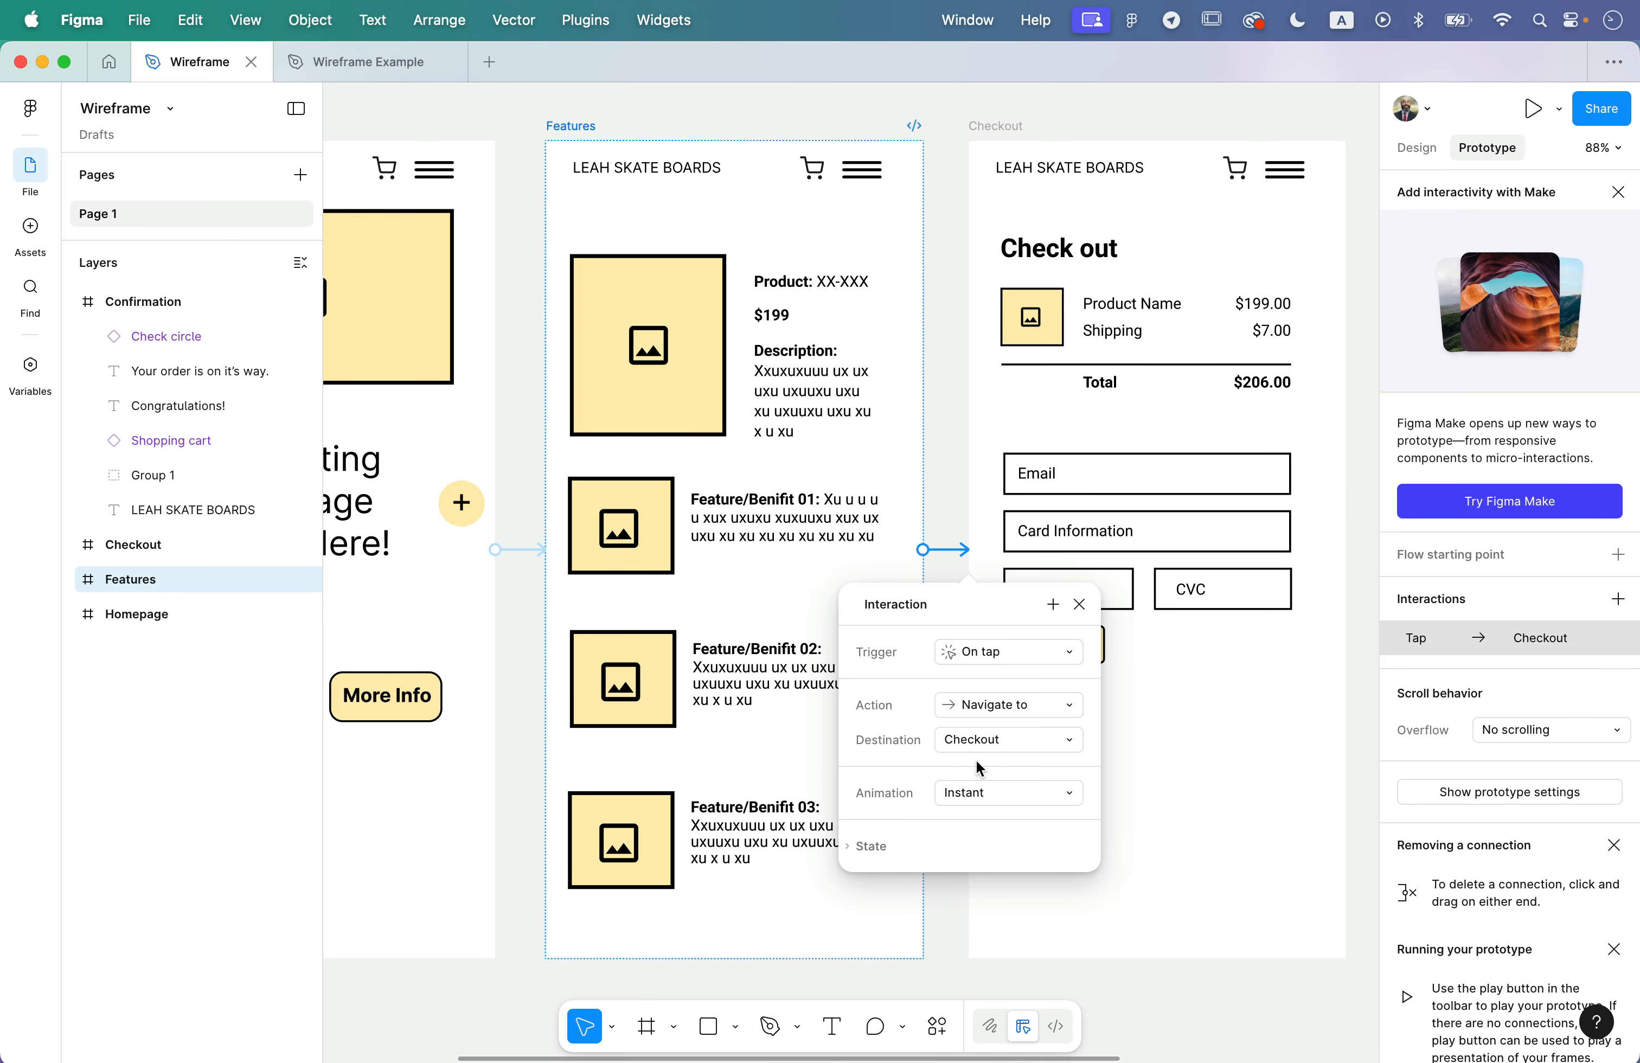
pyautogui.hscroll(1, 934, 547)
pyautogui.hscroll(10, 933, 547)
pyautogui.hscroll(-3, 934, 545)
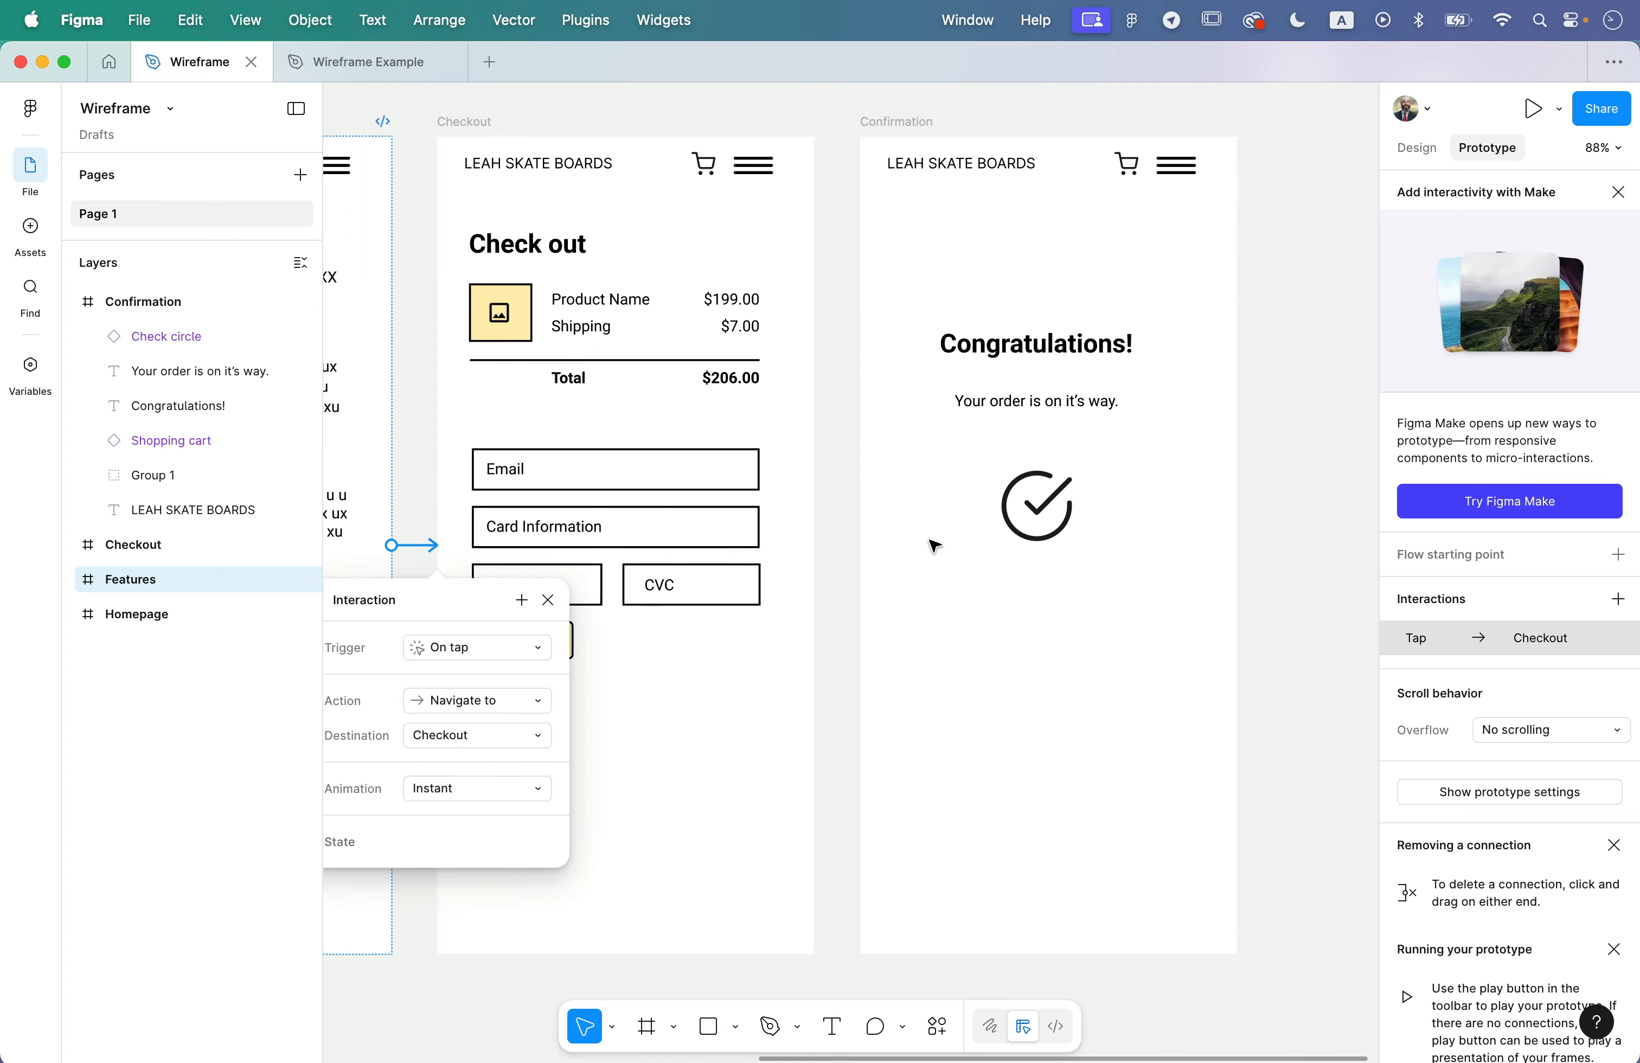
pyautogui.click(888, 671)
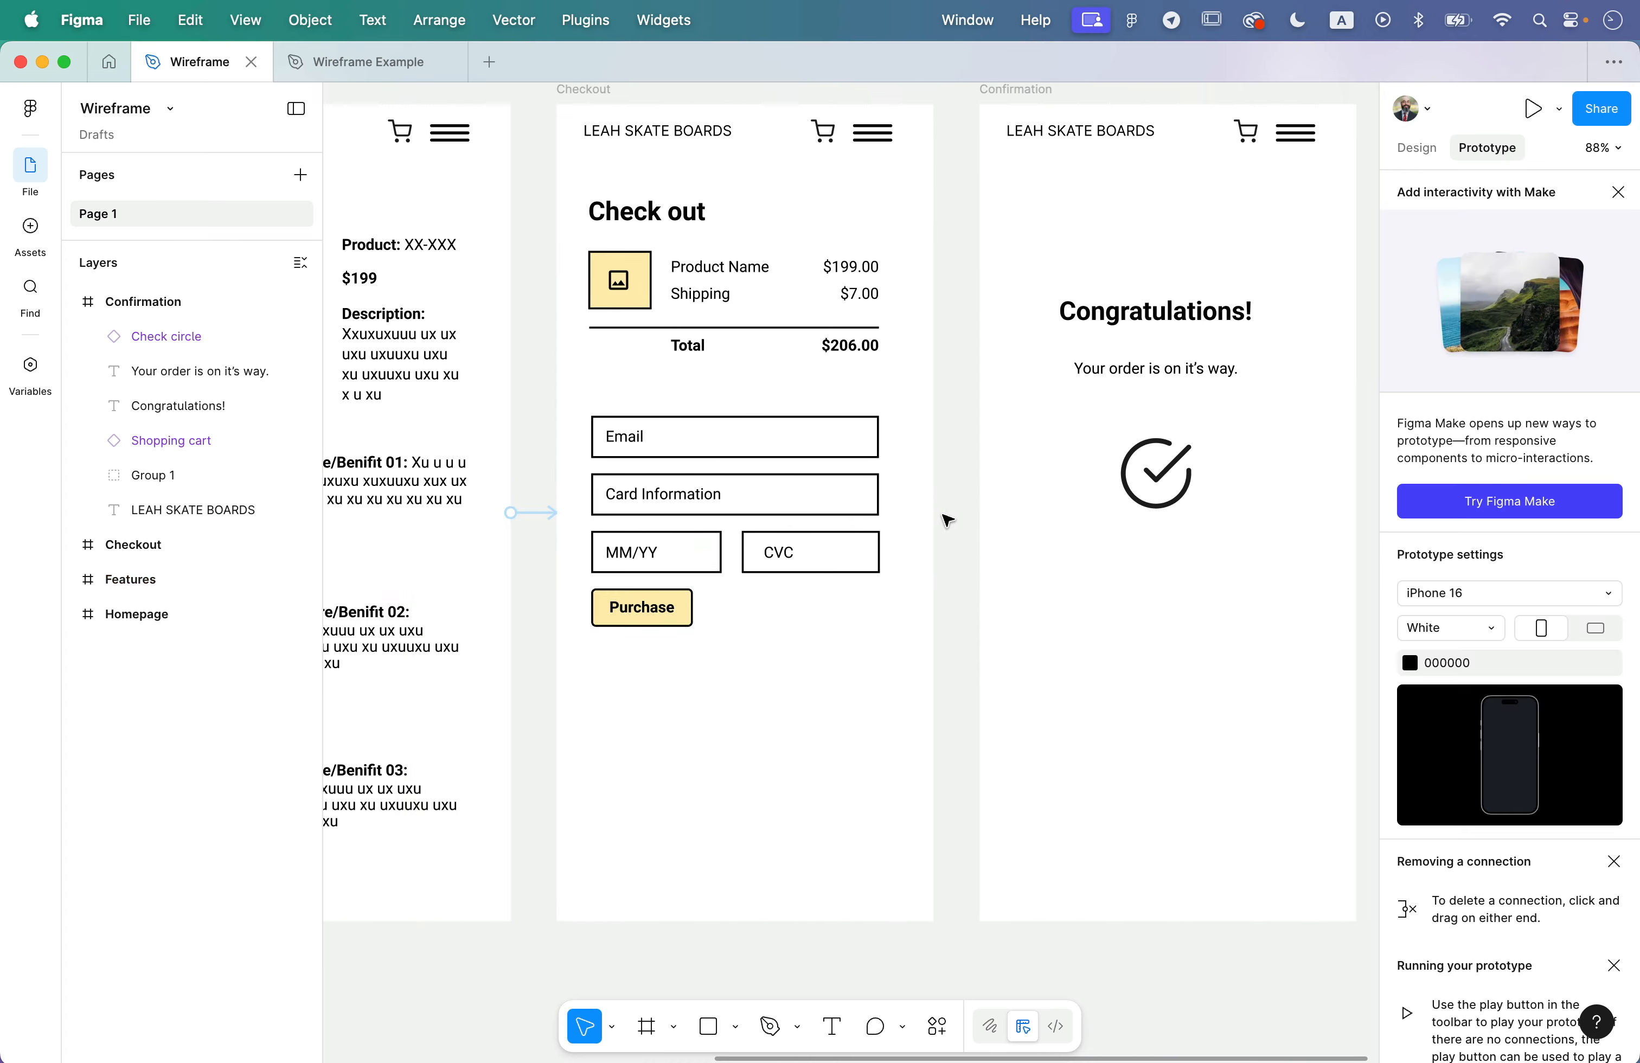
# - Connect the Checkout frame to the Confirmation frame with an On tap interaction and close its settings
pyautogui.click(608, 114)
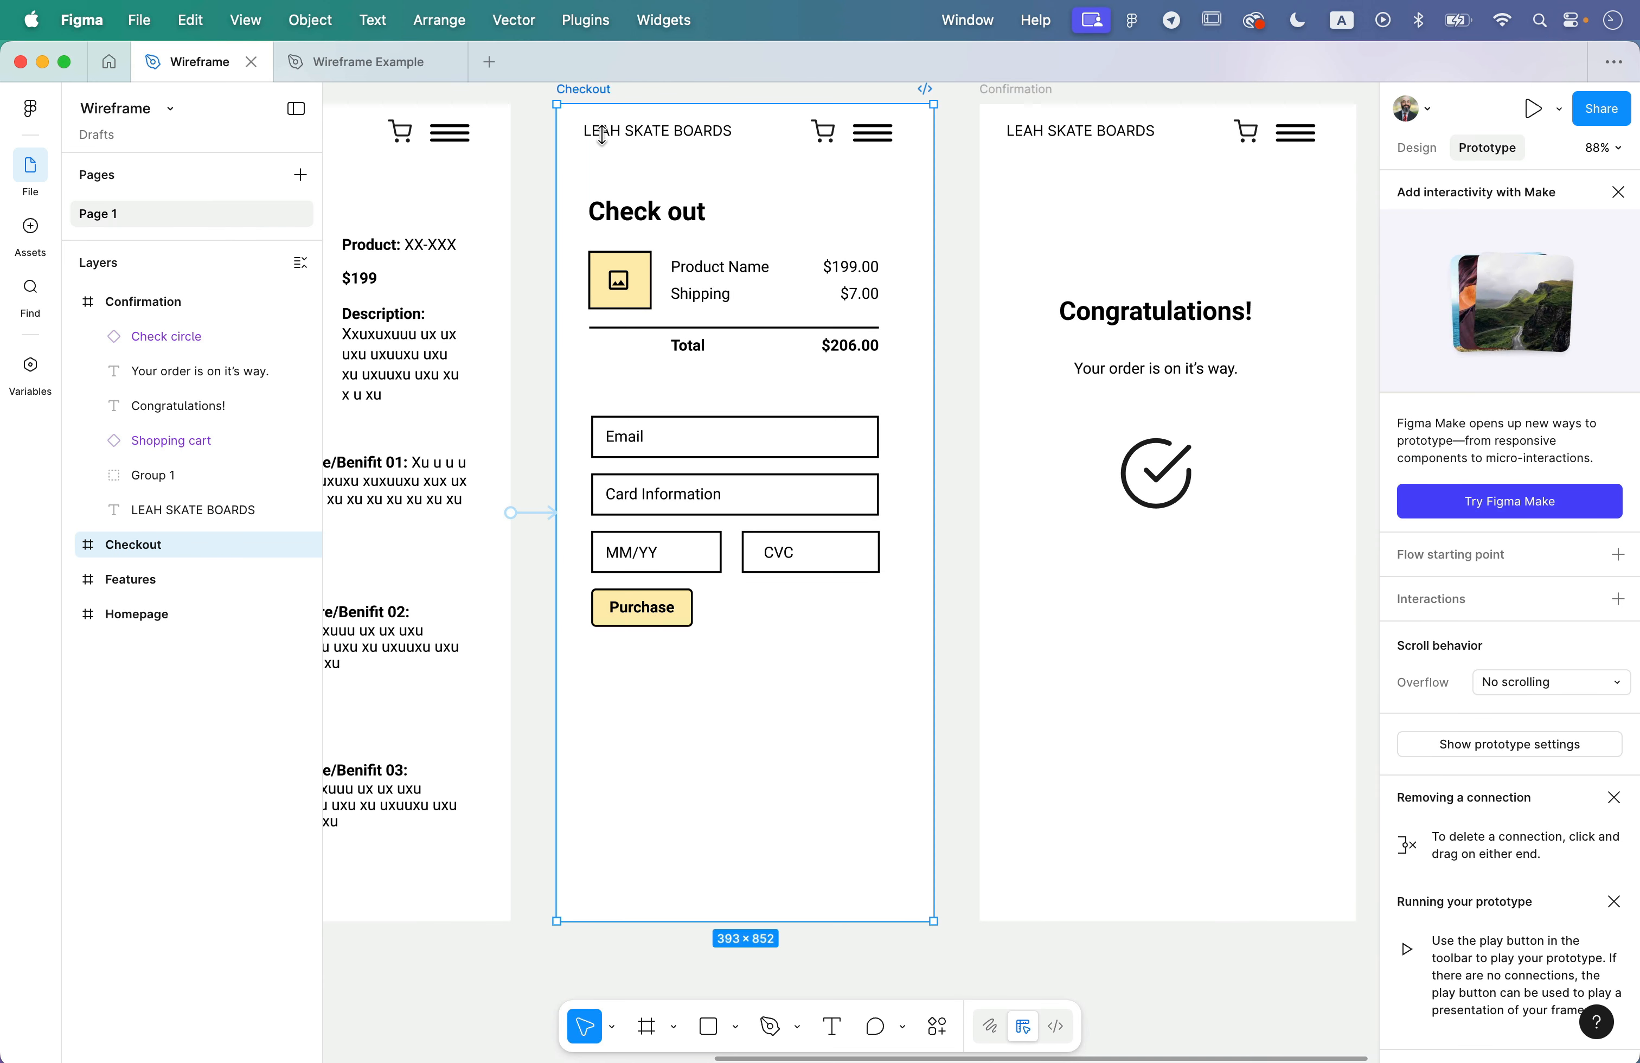
pyautogui.scroll(5, 602, 134)
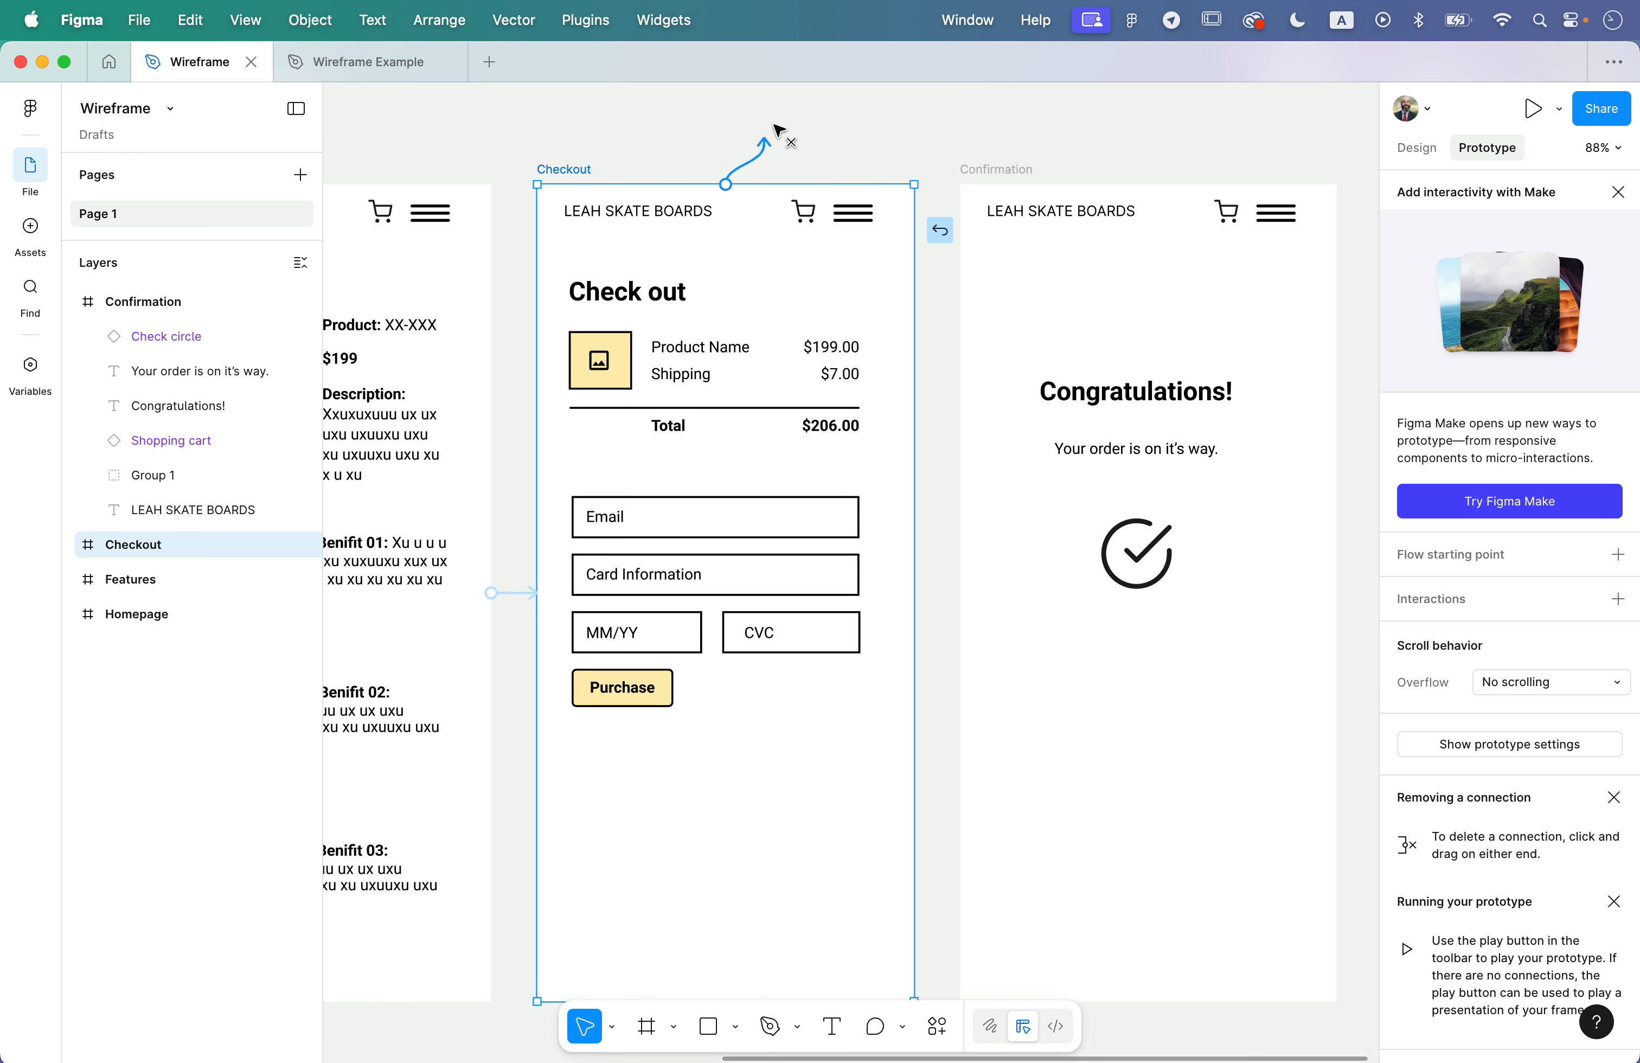
pyautogui.moveTo(779, 129); pyautogui.dragTo(1109, 268)
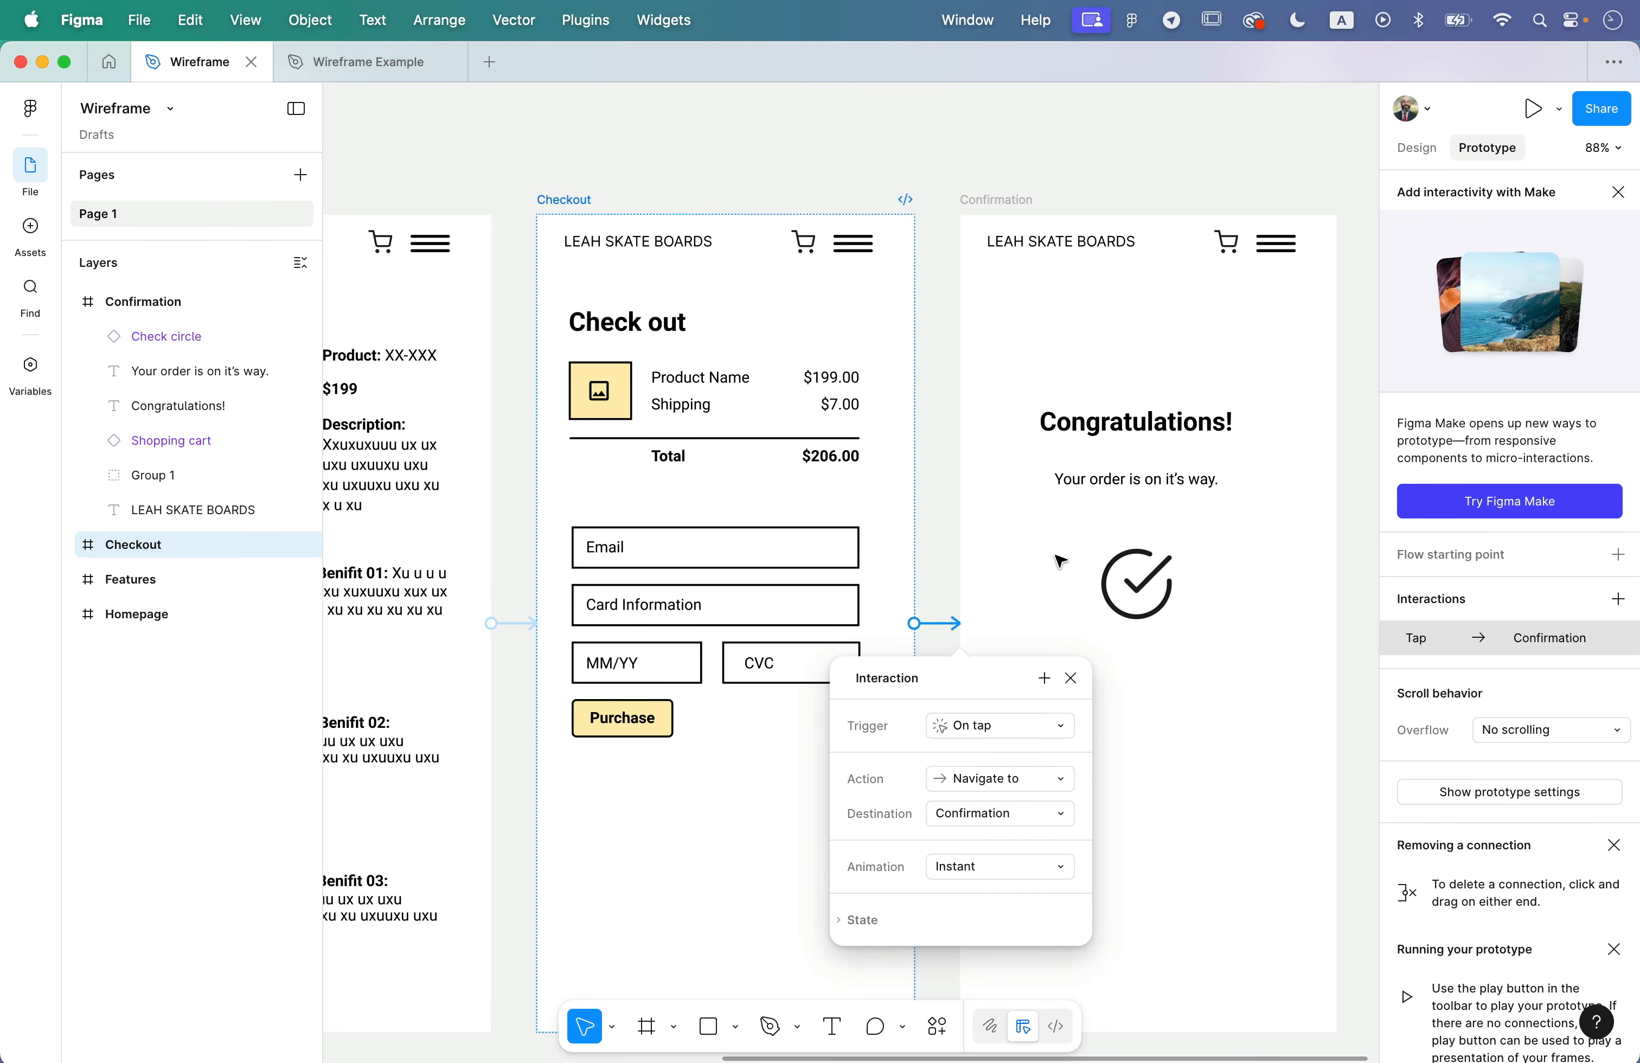
pyautogui.scroll(-2, 1060, 566)
pyautogui.scroll(-3, 1060, 566)
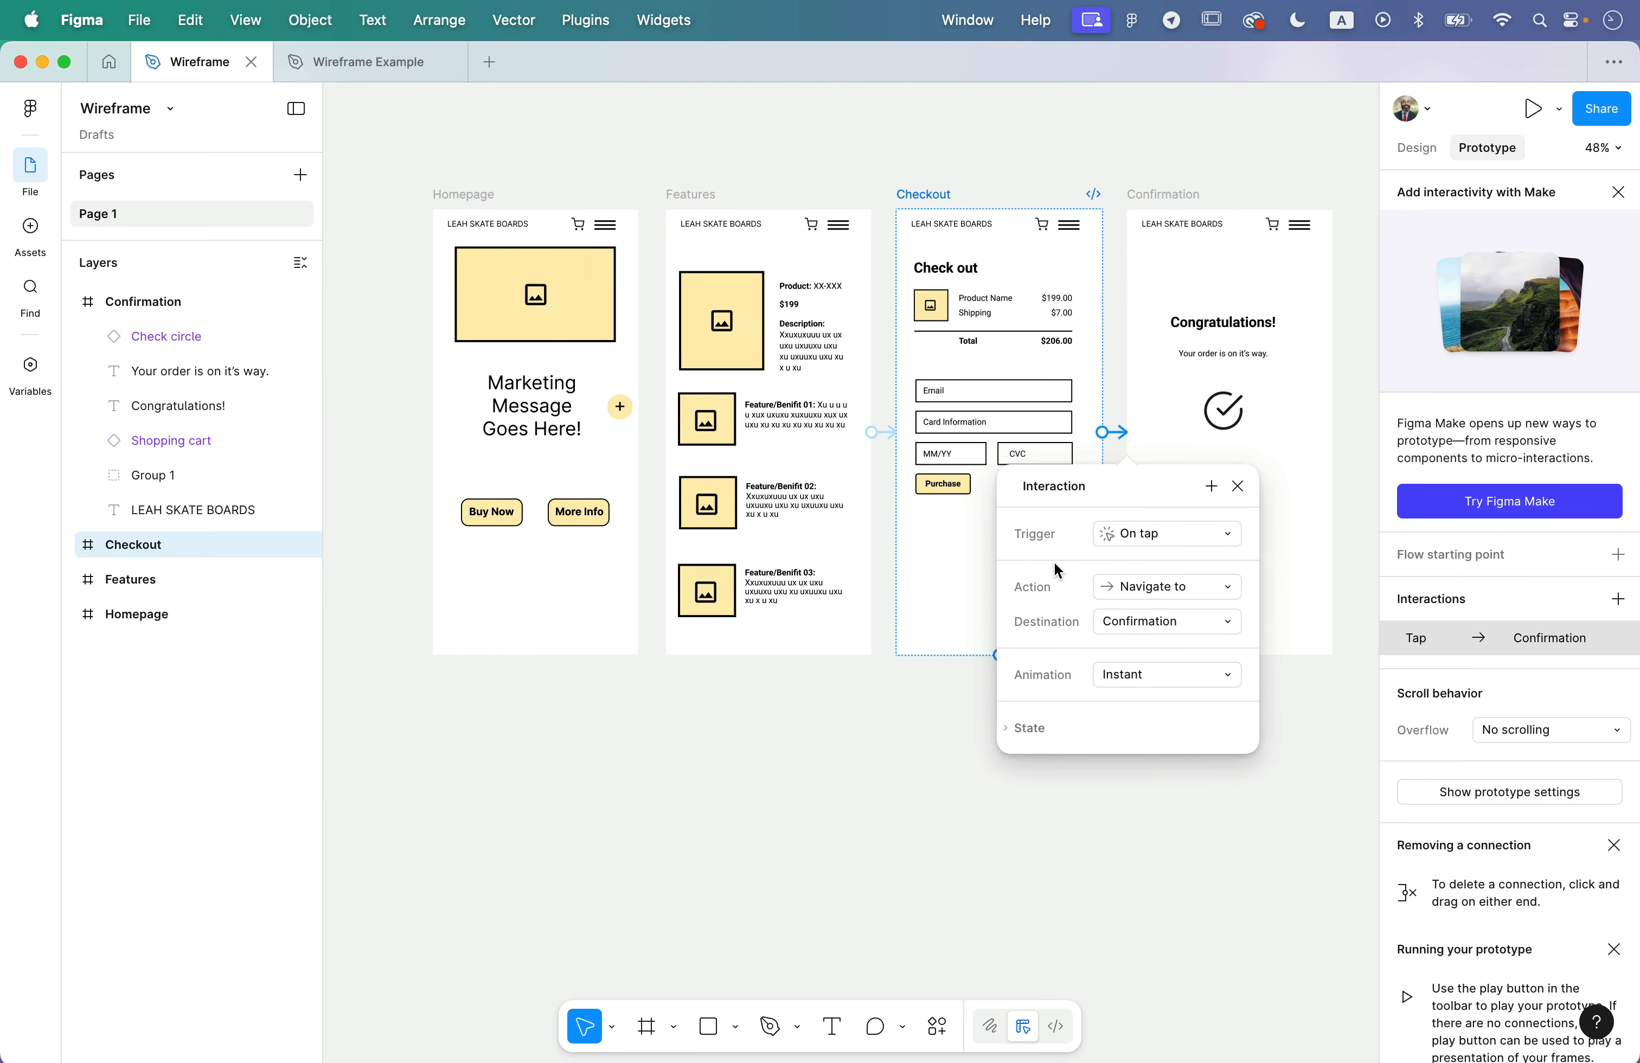
pyautogui.click(876, 728)
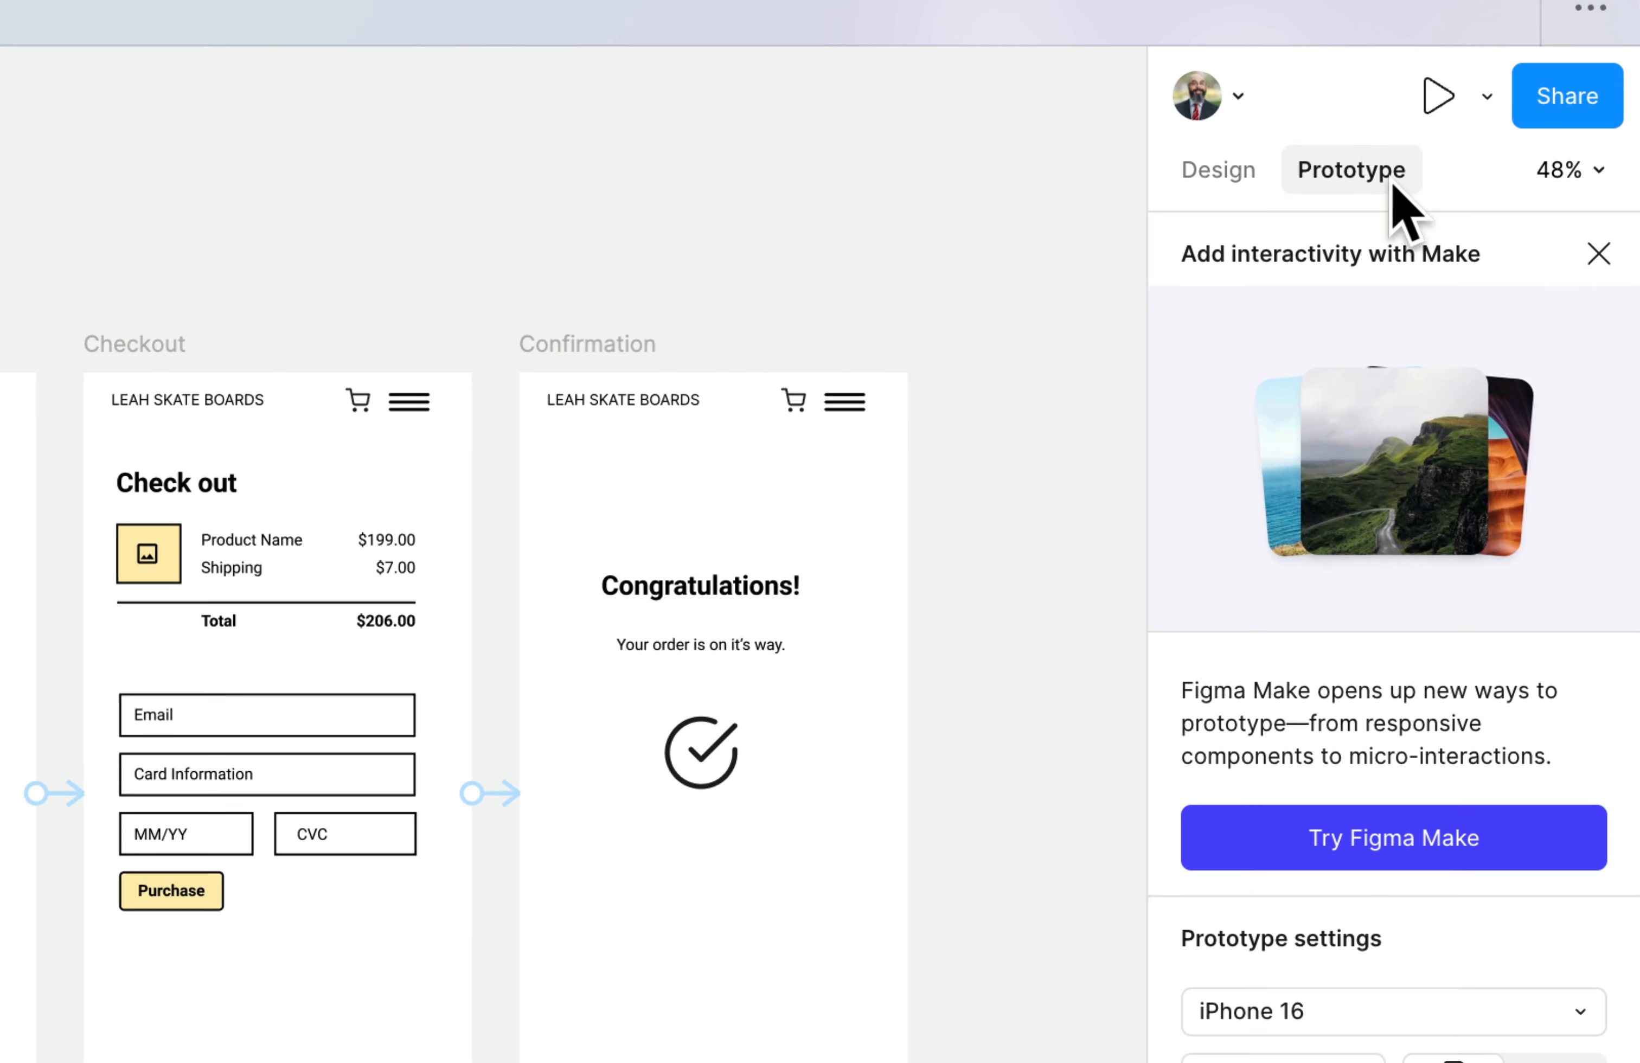
# - Preview the prototype from the Homepage and advance through Features and Checkout to the Confirmation screen
pyautogui.click(1441, 101)
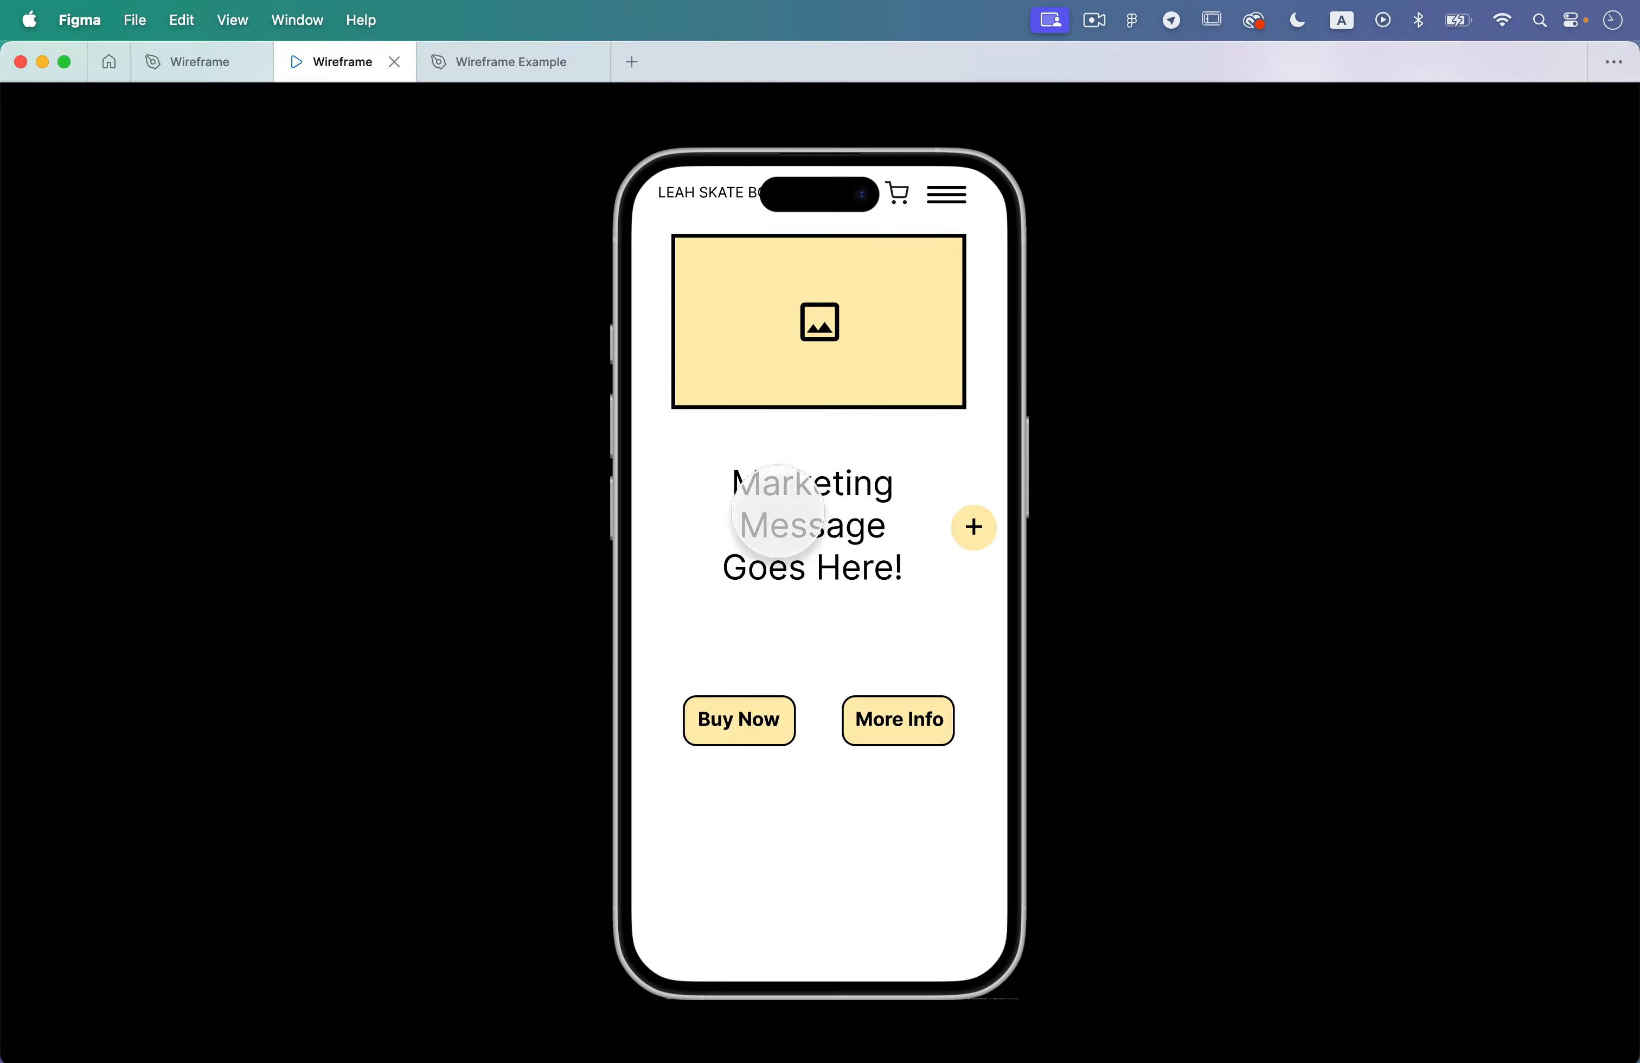
pyautogui.click(854, 560)
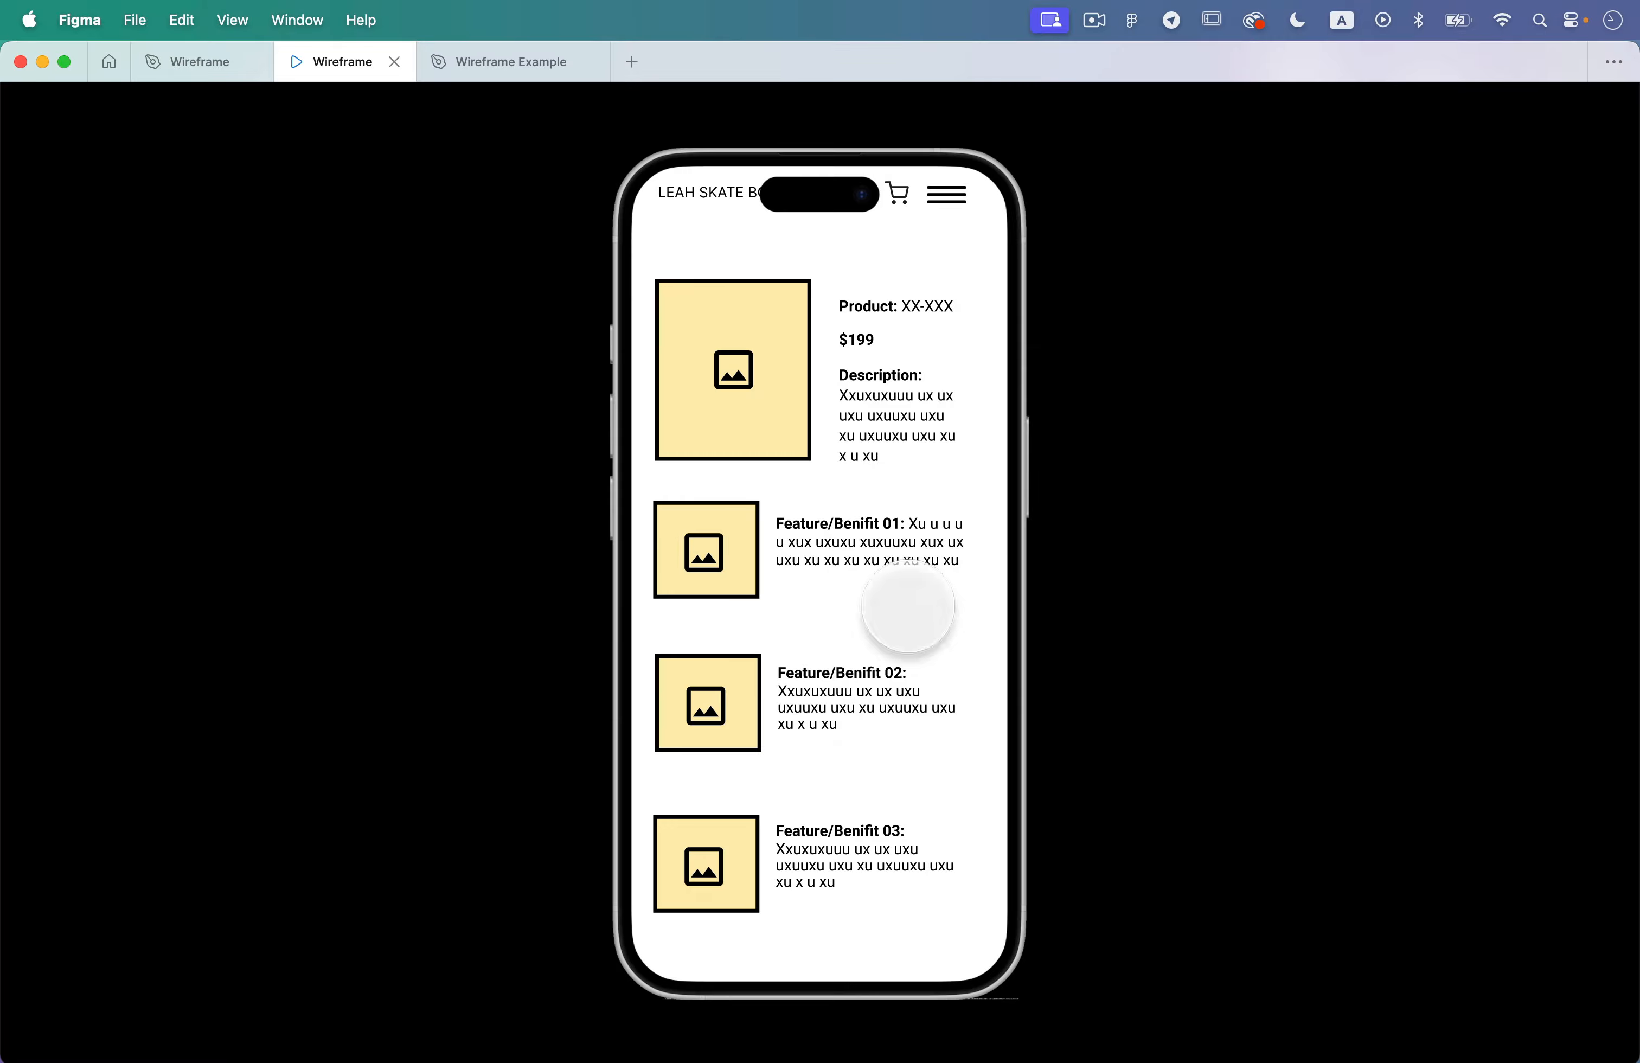
pyautogui.click(908, 607)
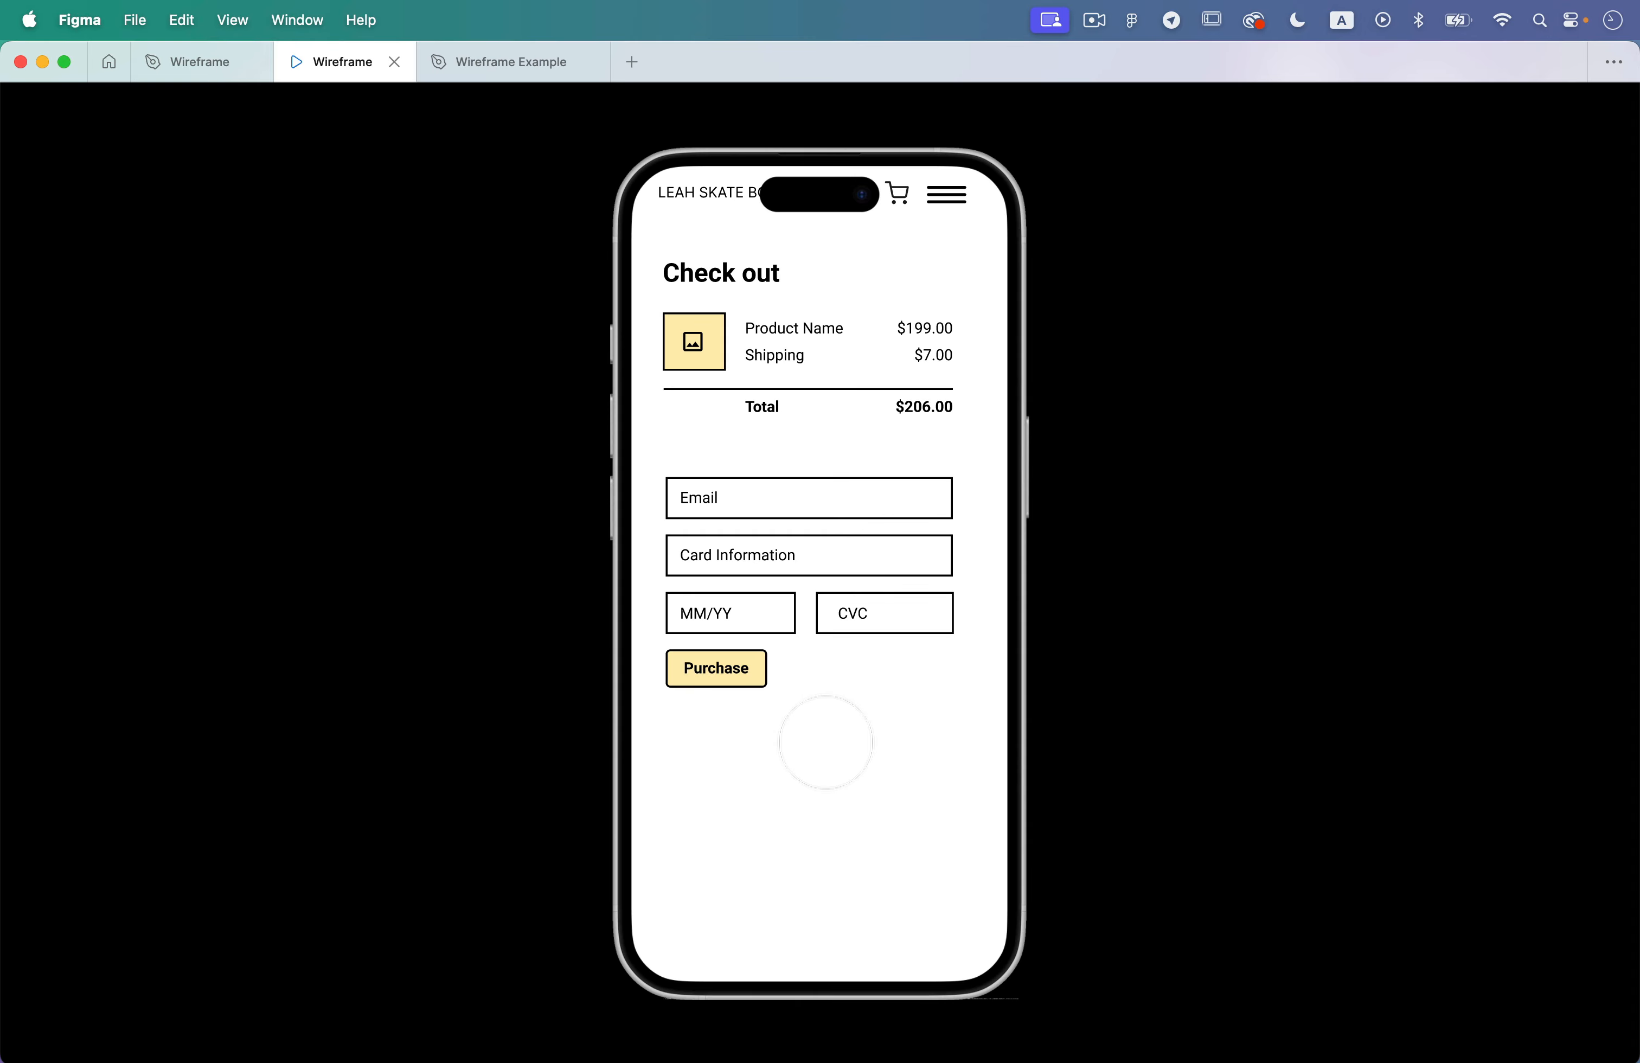
pyautogui.click(827, 751)
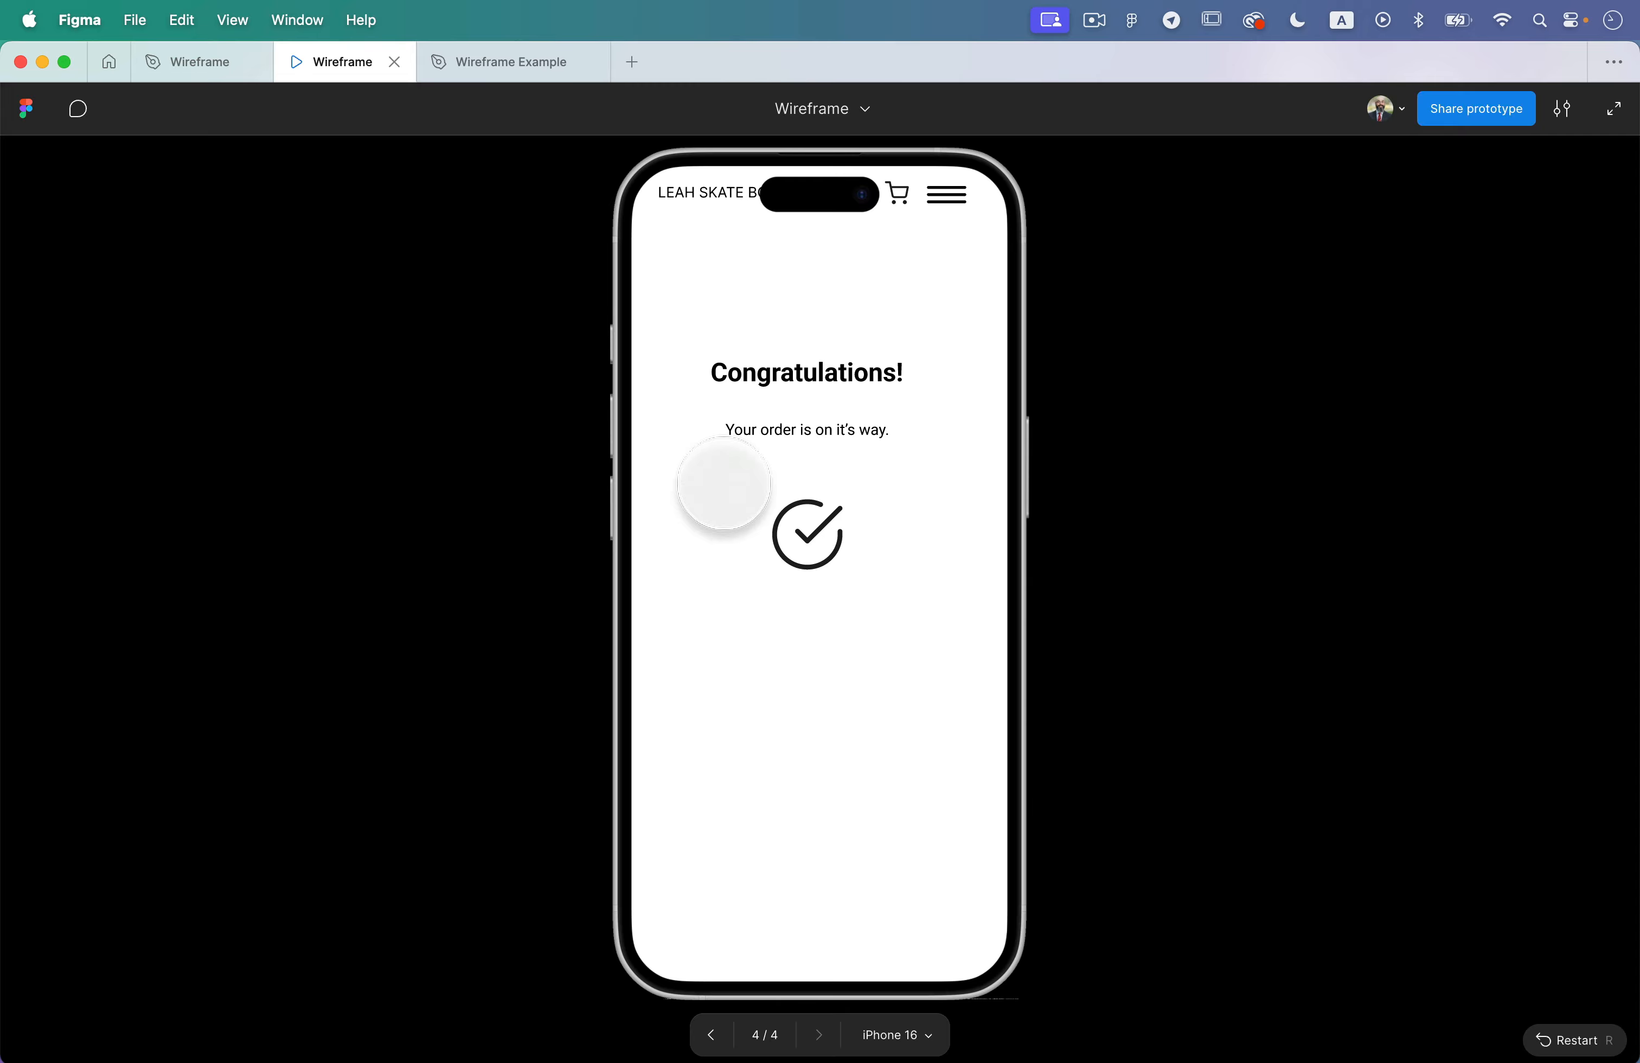
# - Close the prototype preview and the Wireframe Example file
pyautogui.moveTo(152, 56)
pyautogui.moveTo(610, 111)
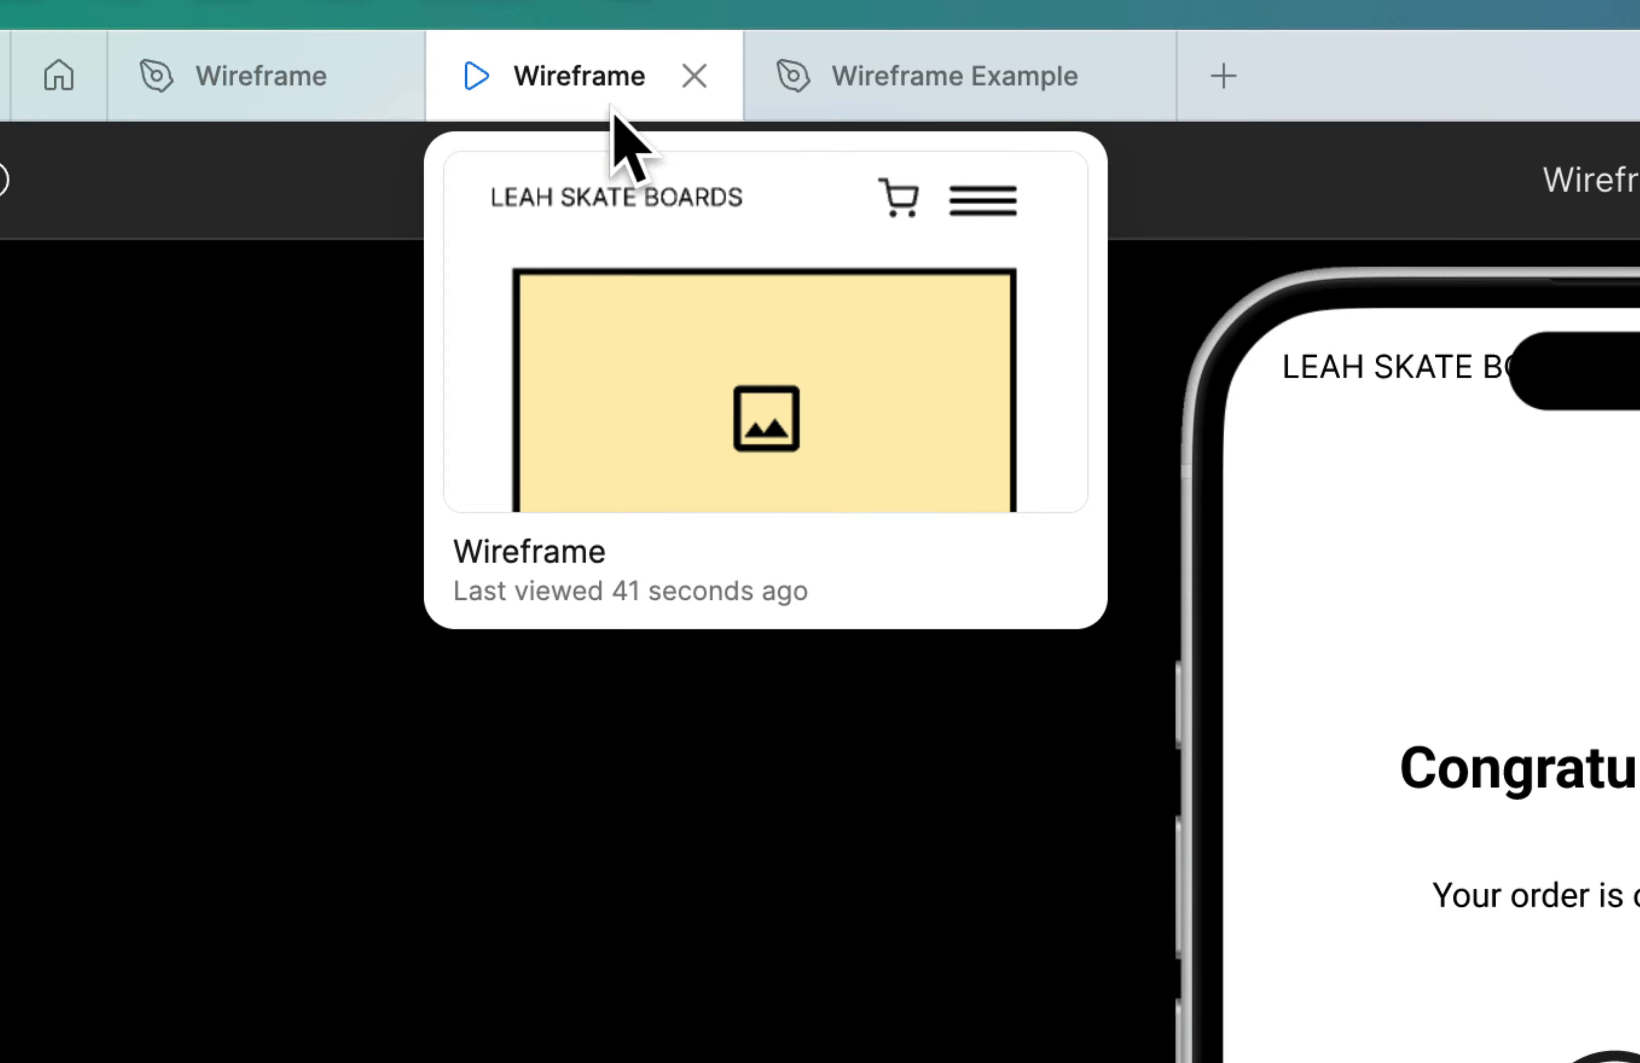
pyautogui.click(694, 76)
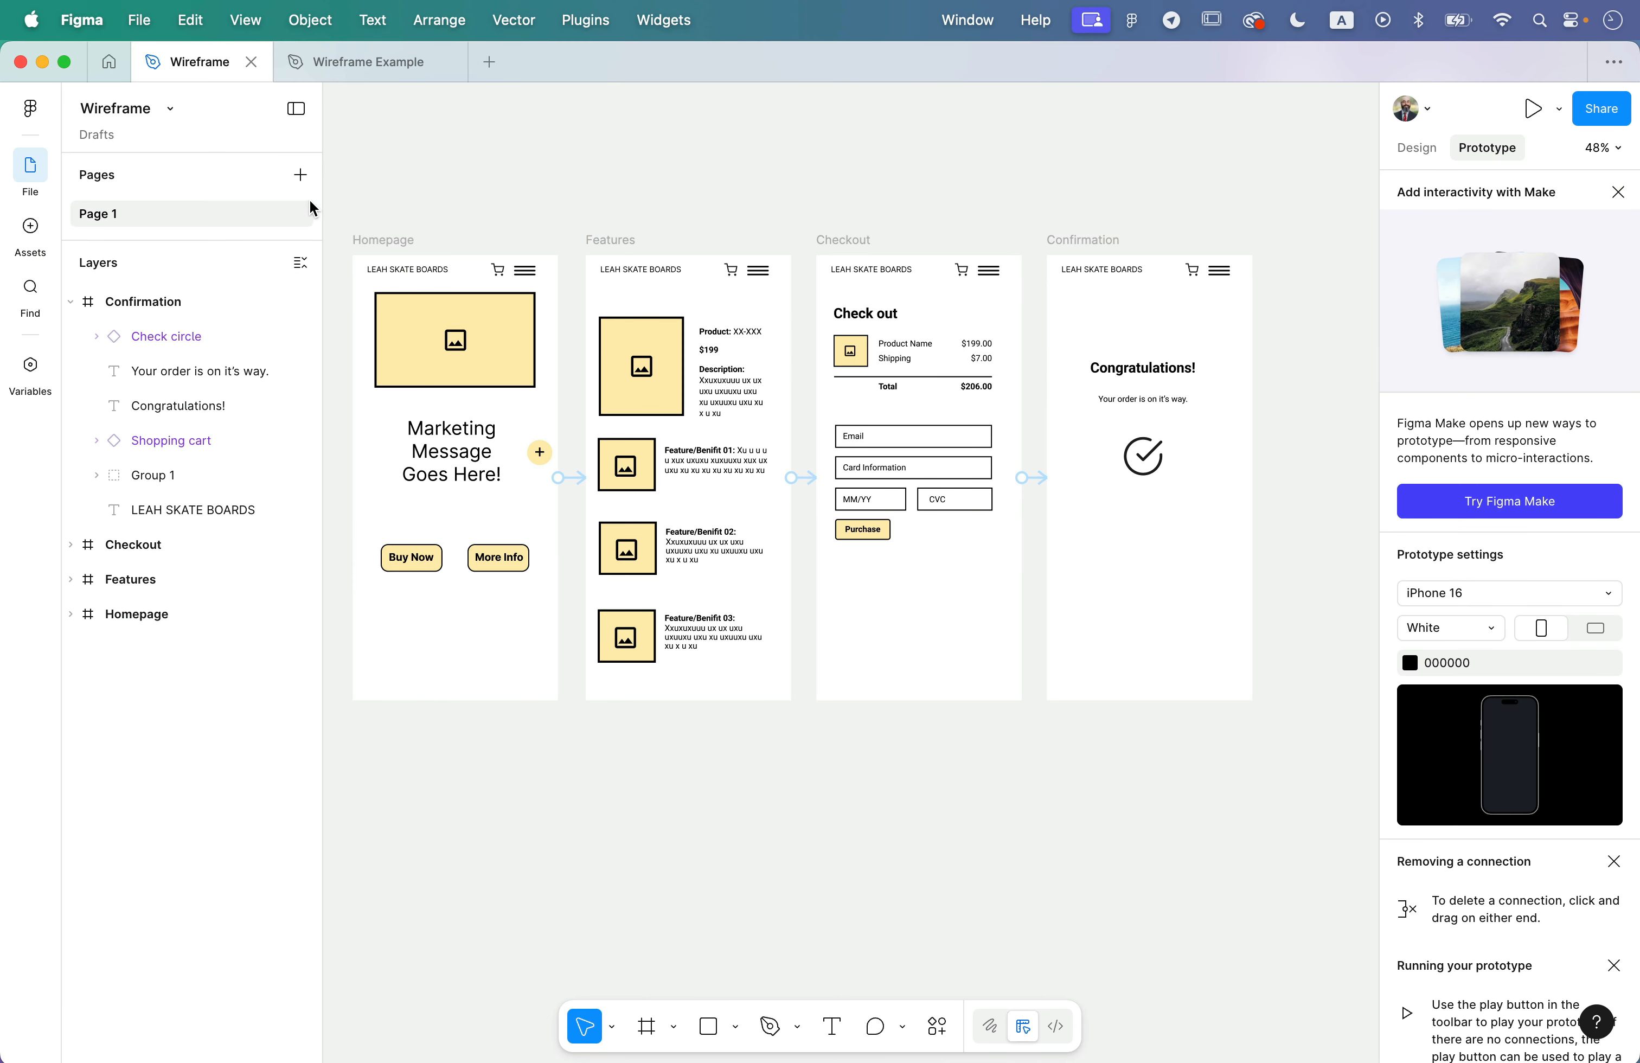
pyautogui.click(446, 62)
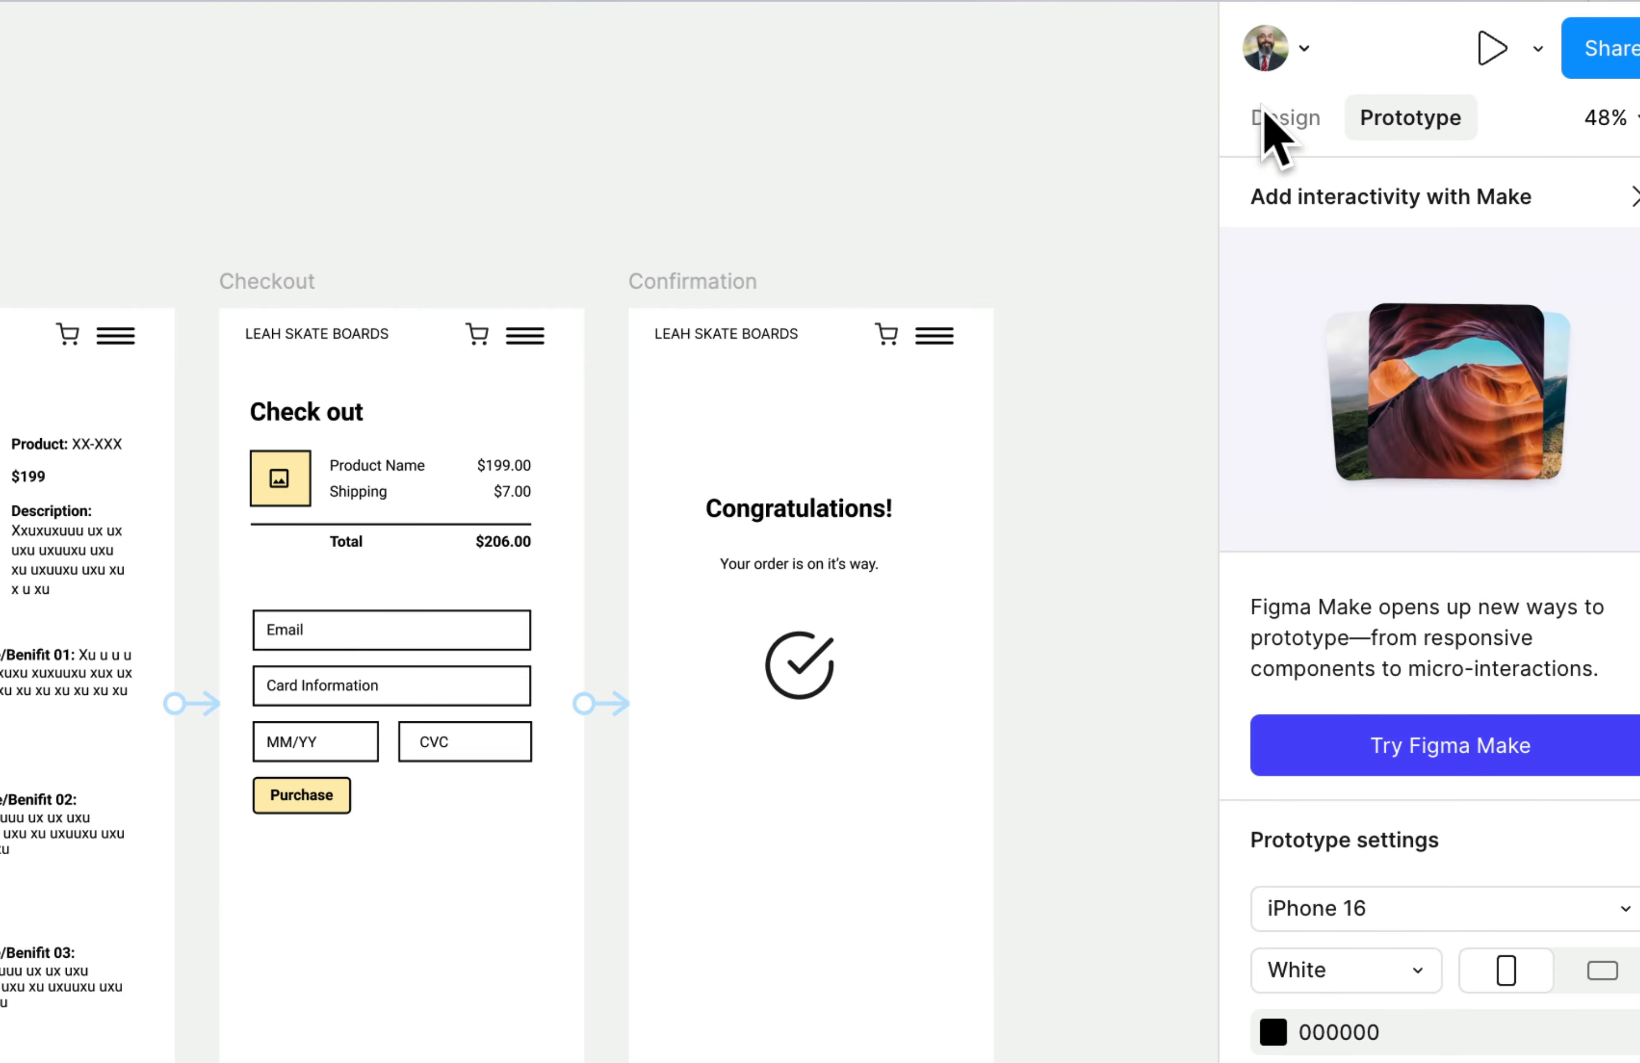
# - Check which device size preset the Confirmation frame uses in its design properties
pyautogui.click(1396, 142)
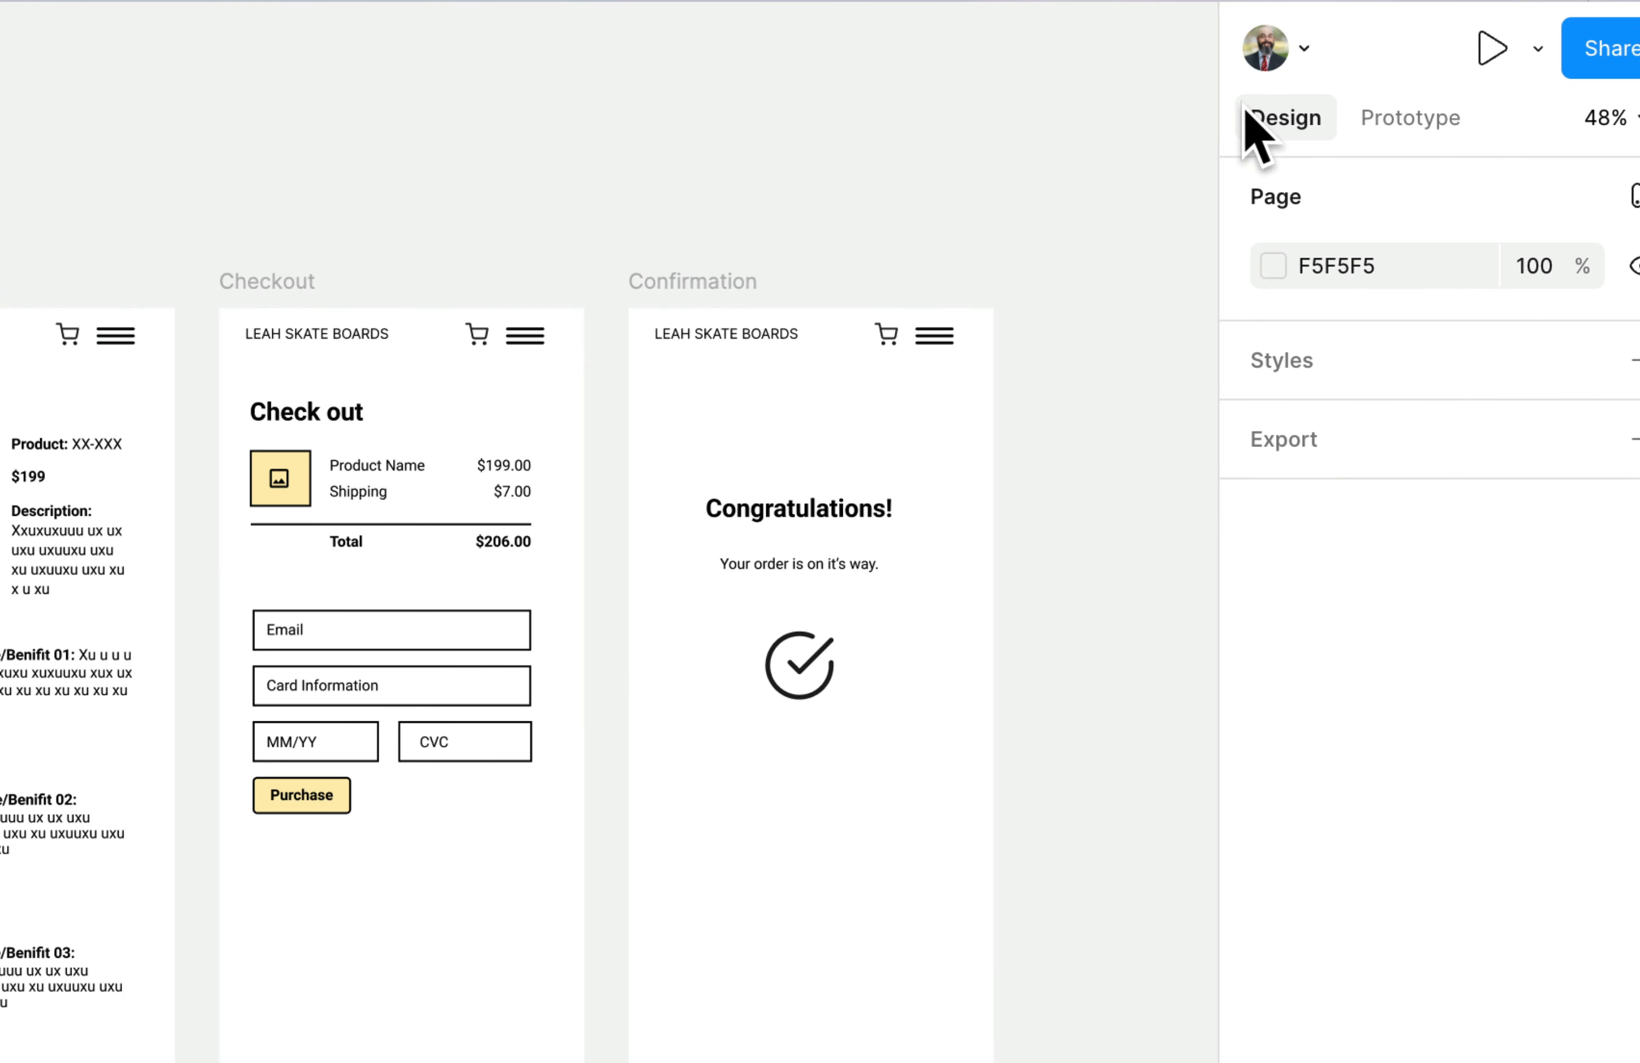
pyautogui.click(732, 305)
pyautogui.click(1347, 206)
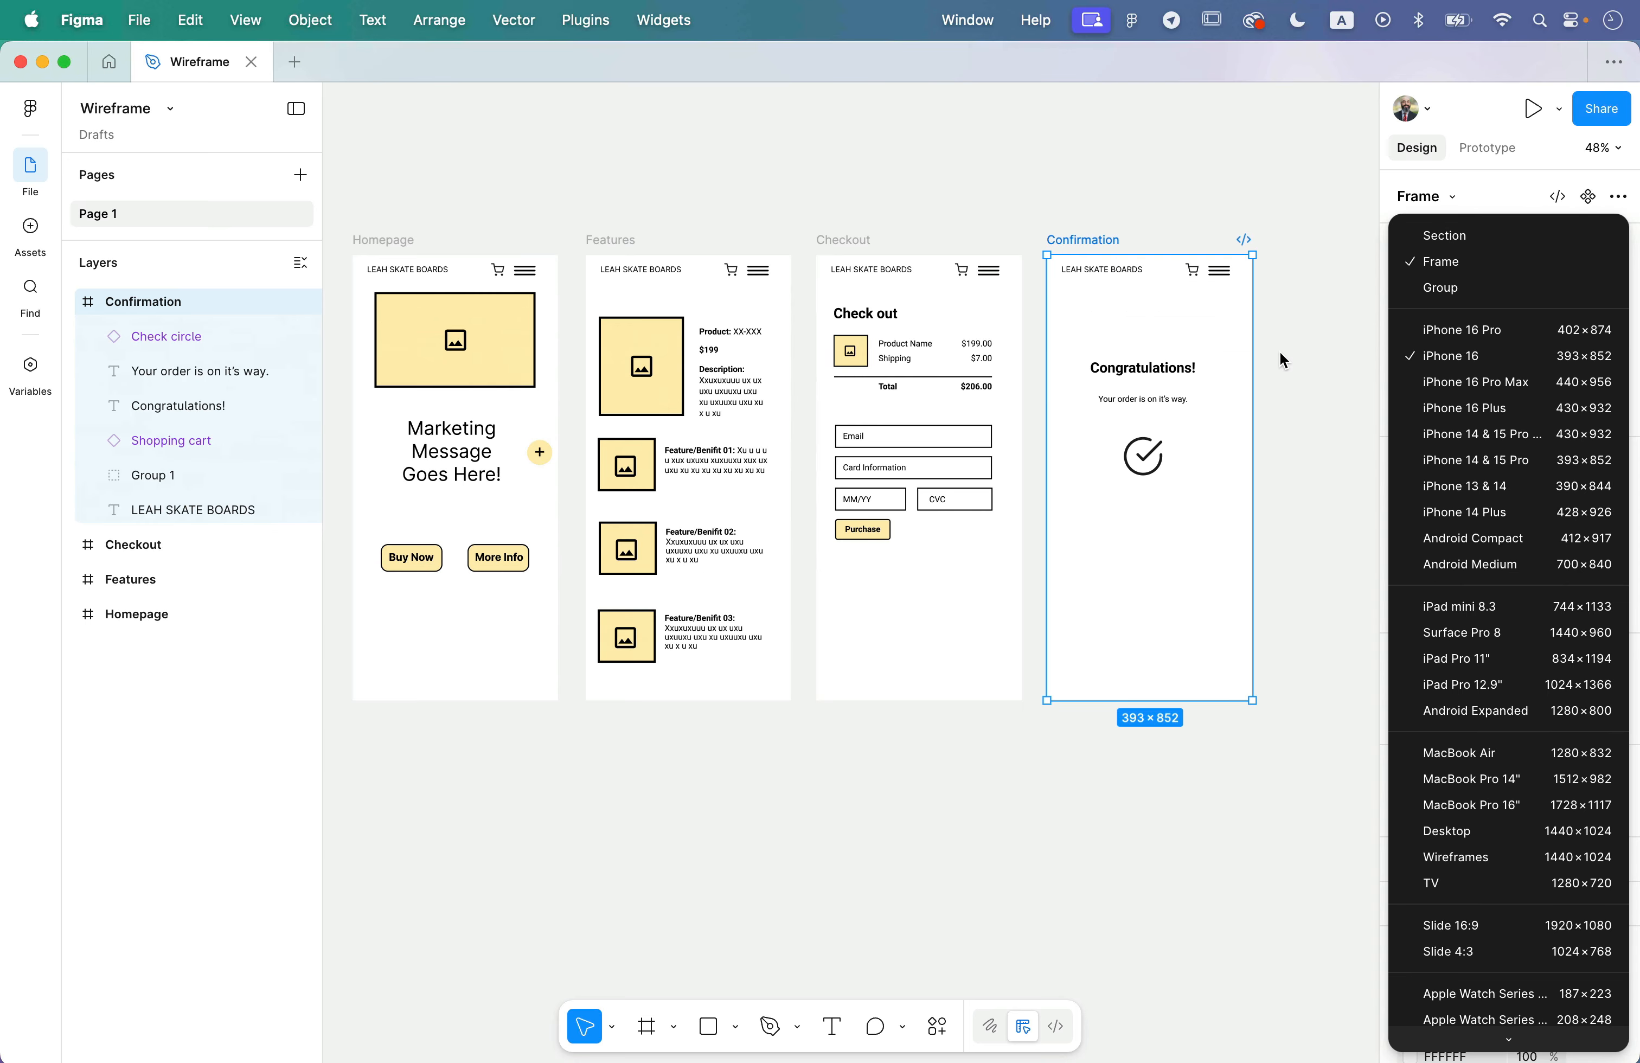
pyautogui.click(993, 489)
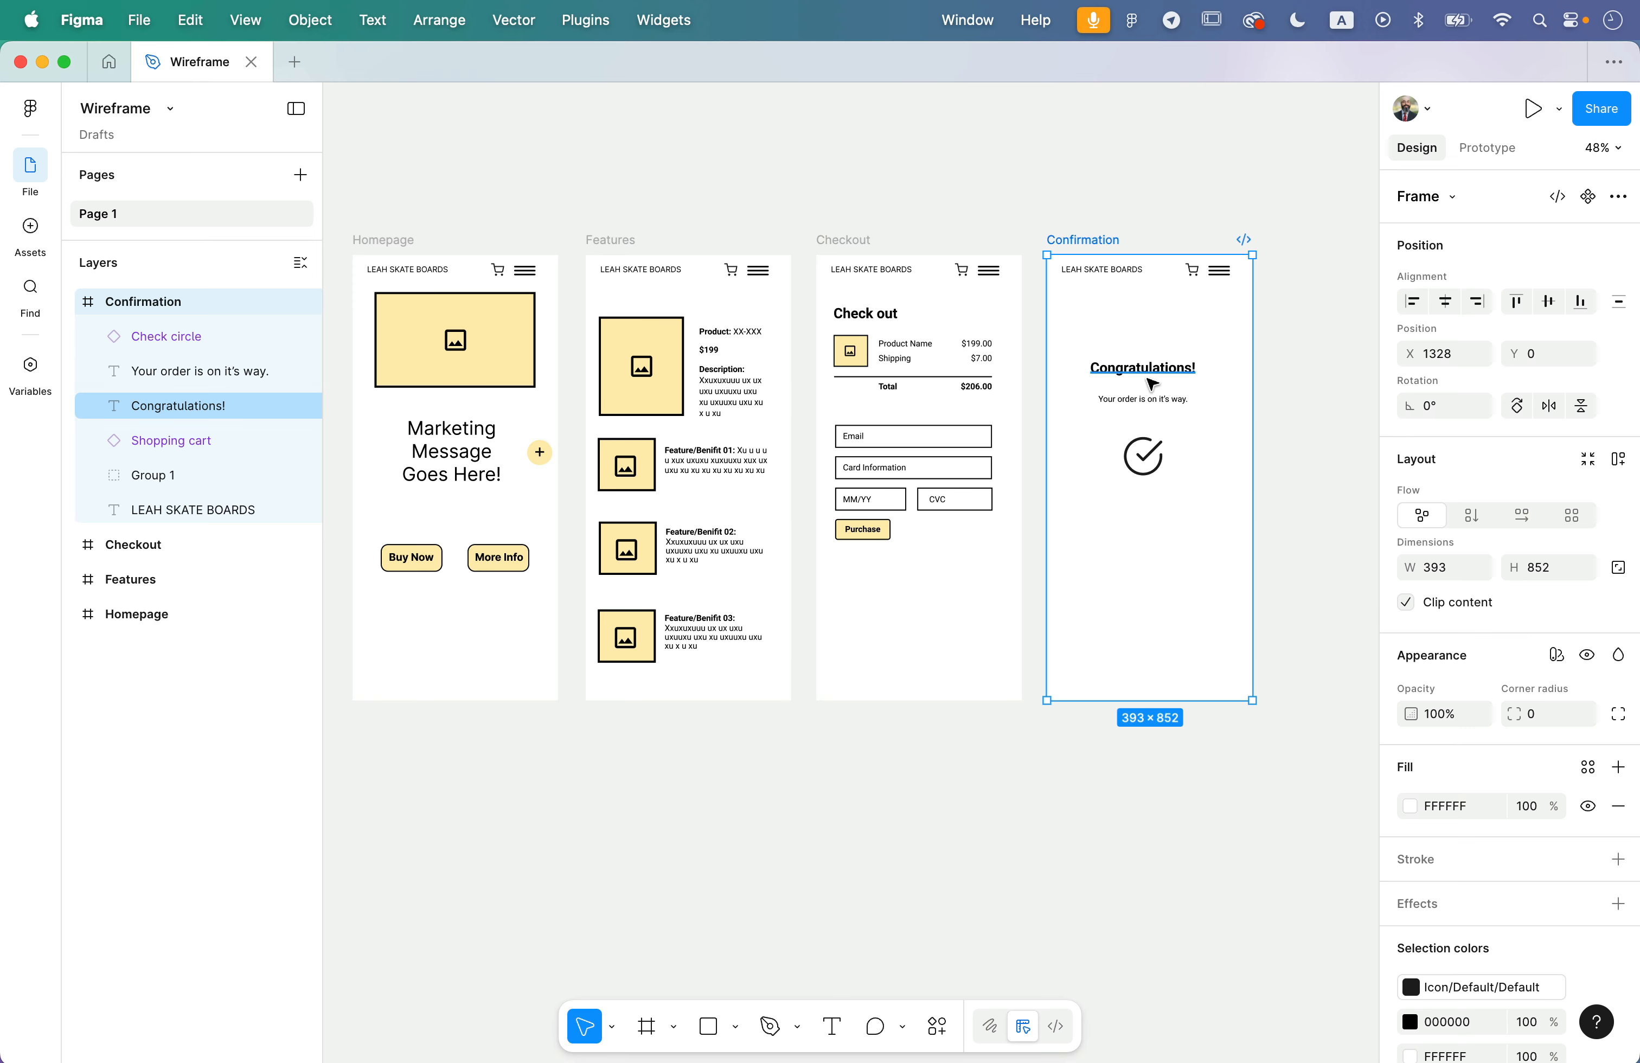
# - Preview the prototype starting from the selected Confirmation frame
pyautogui.click(1535, 111)
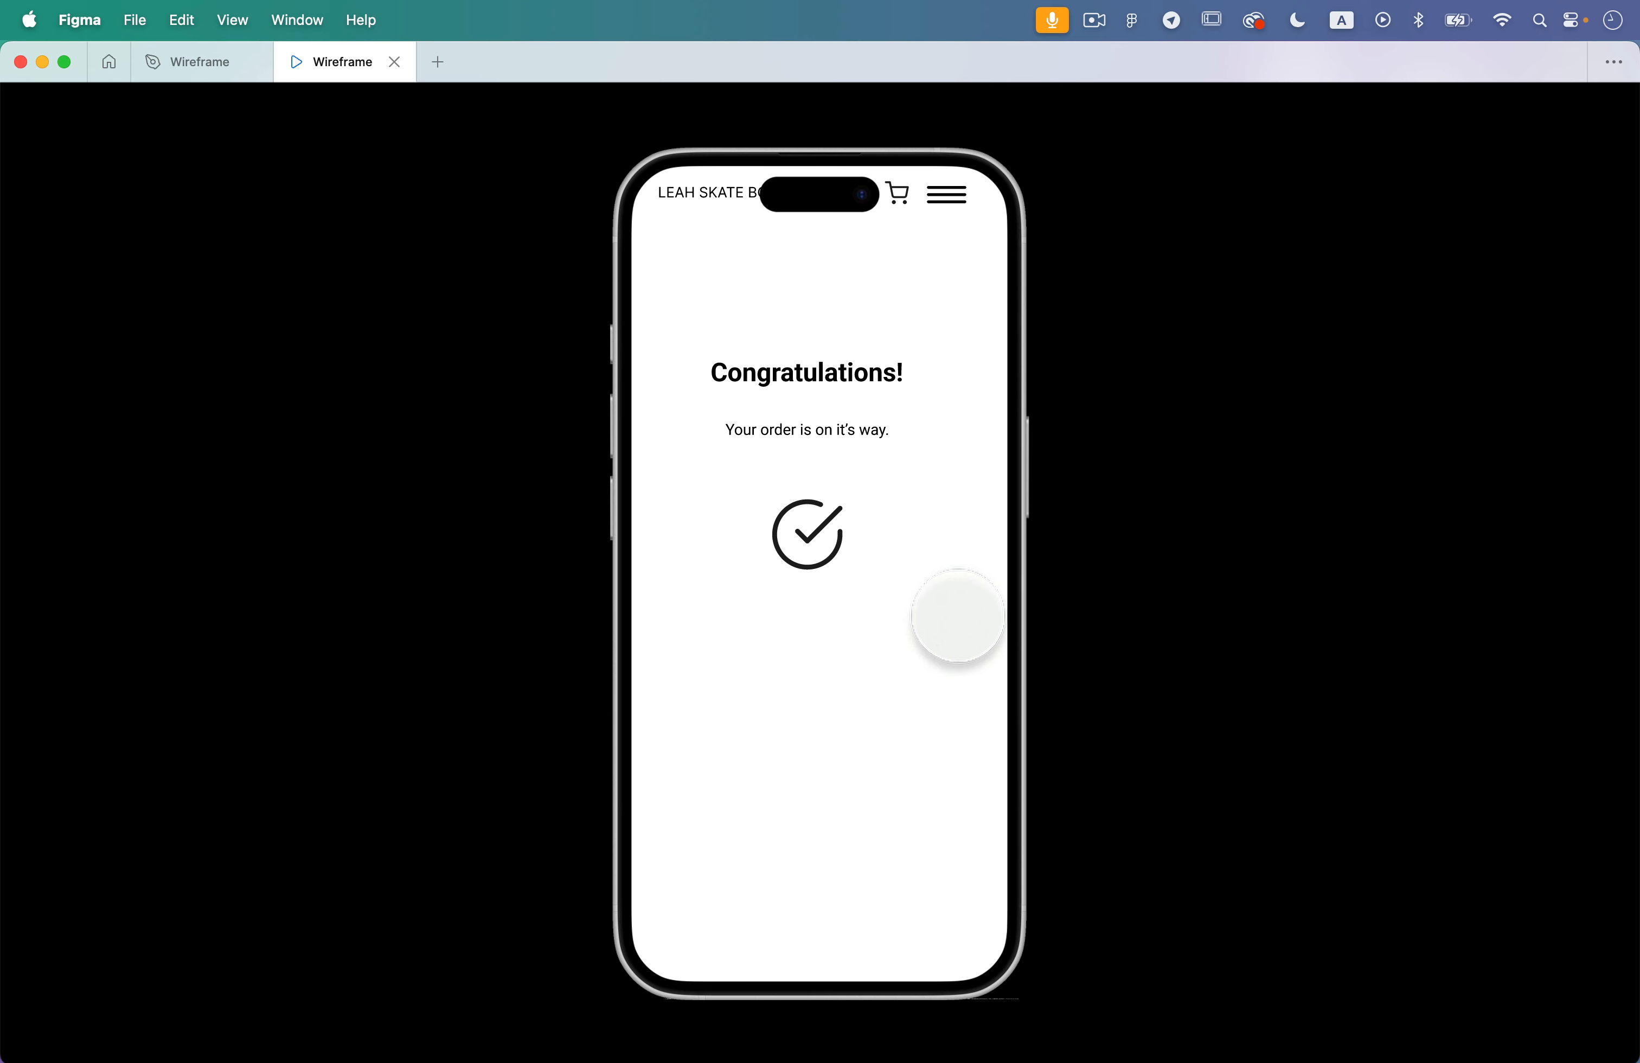
# - Step backward through the preview frames from Confirmation and forward again to the last frame
pyautogui.moveTo(328, 64)
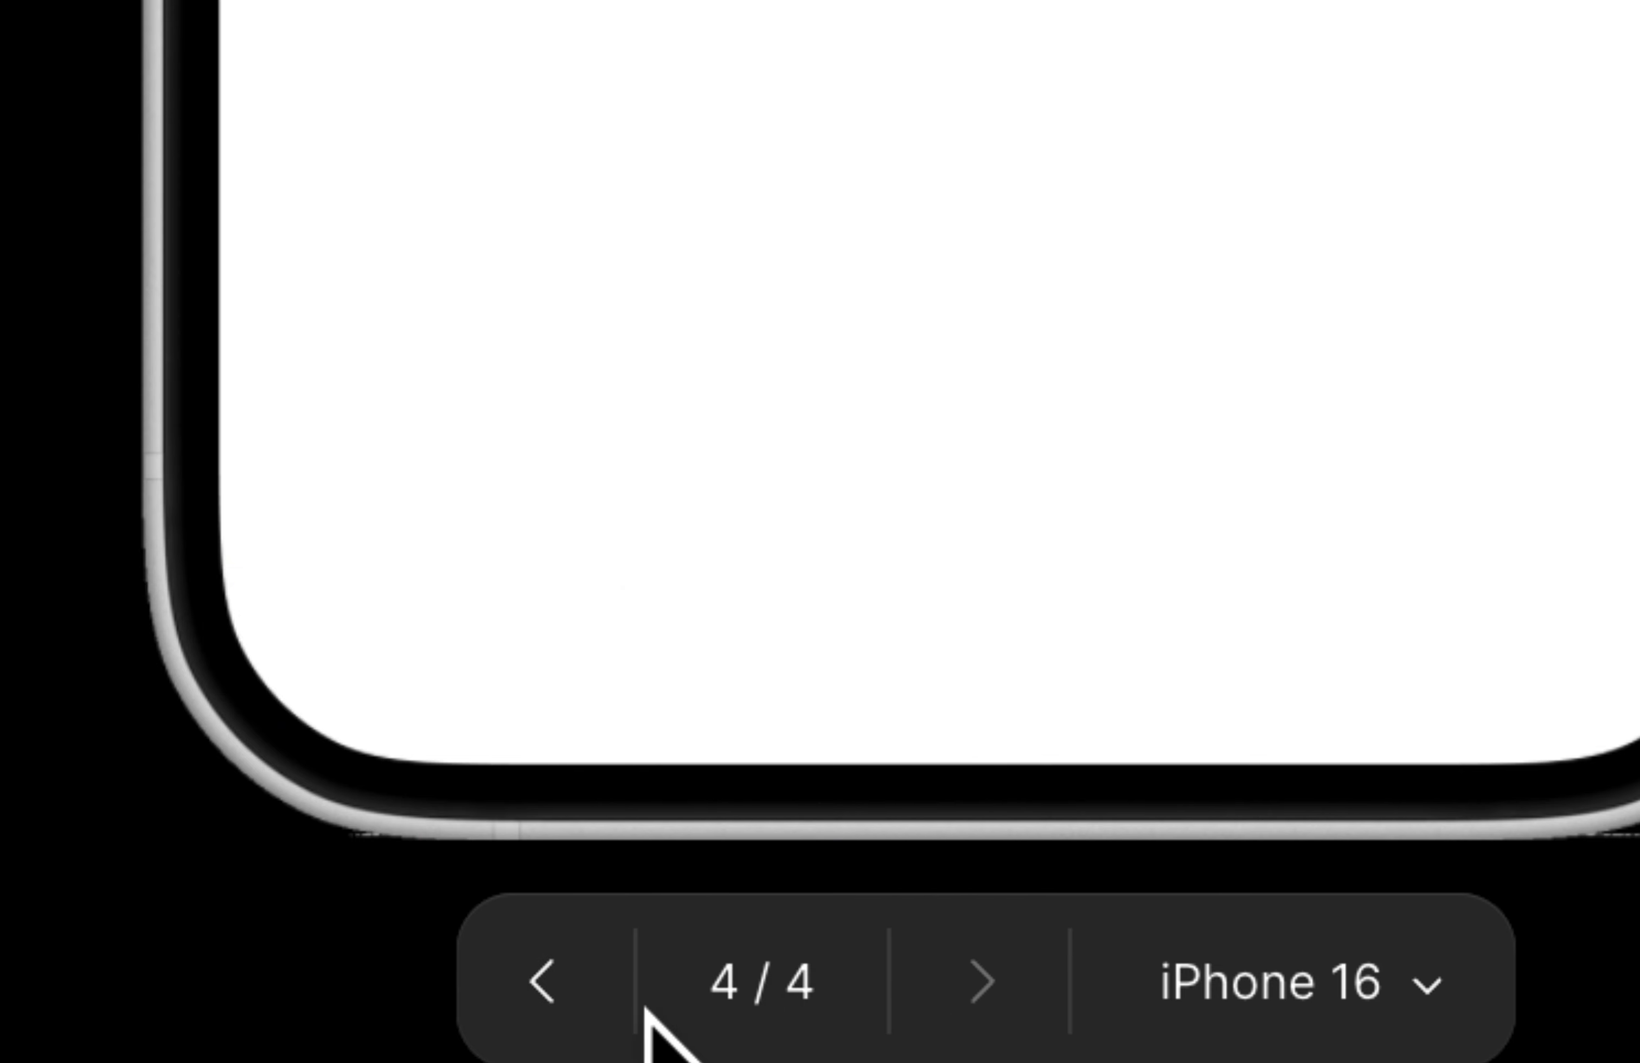
pyautogui.click(549, 986)
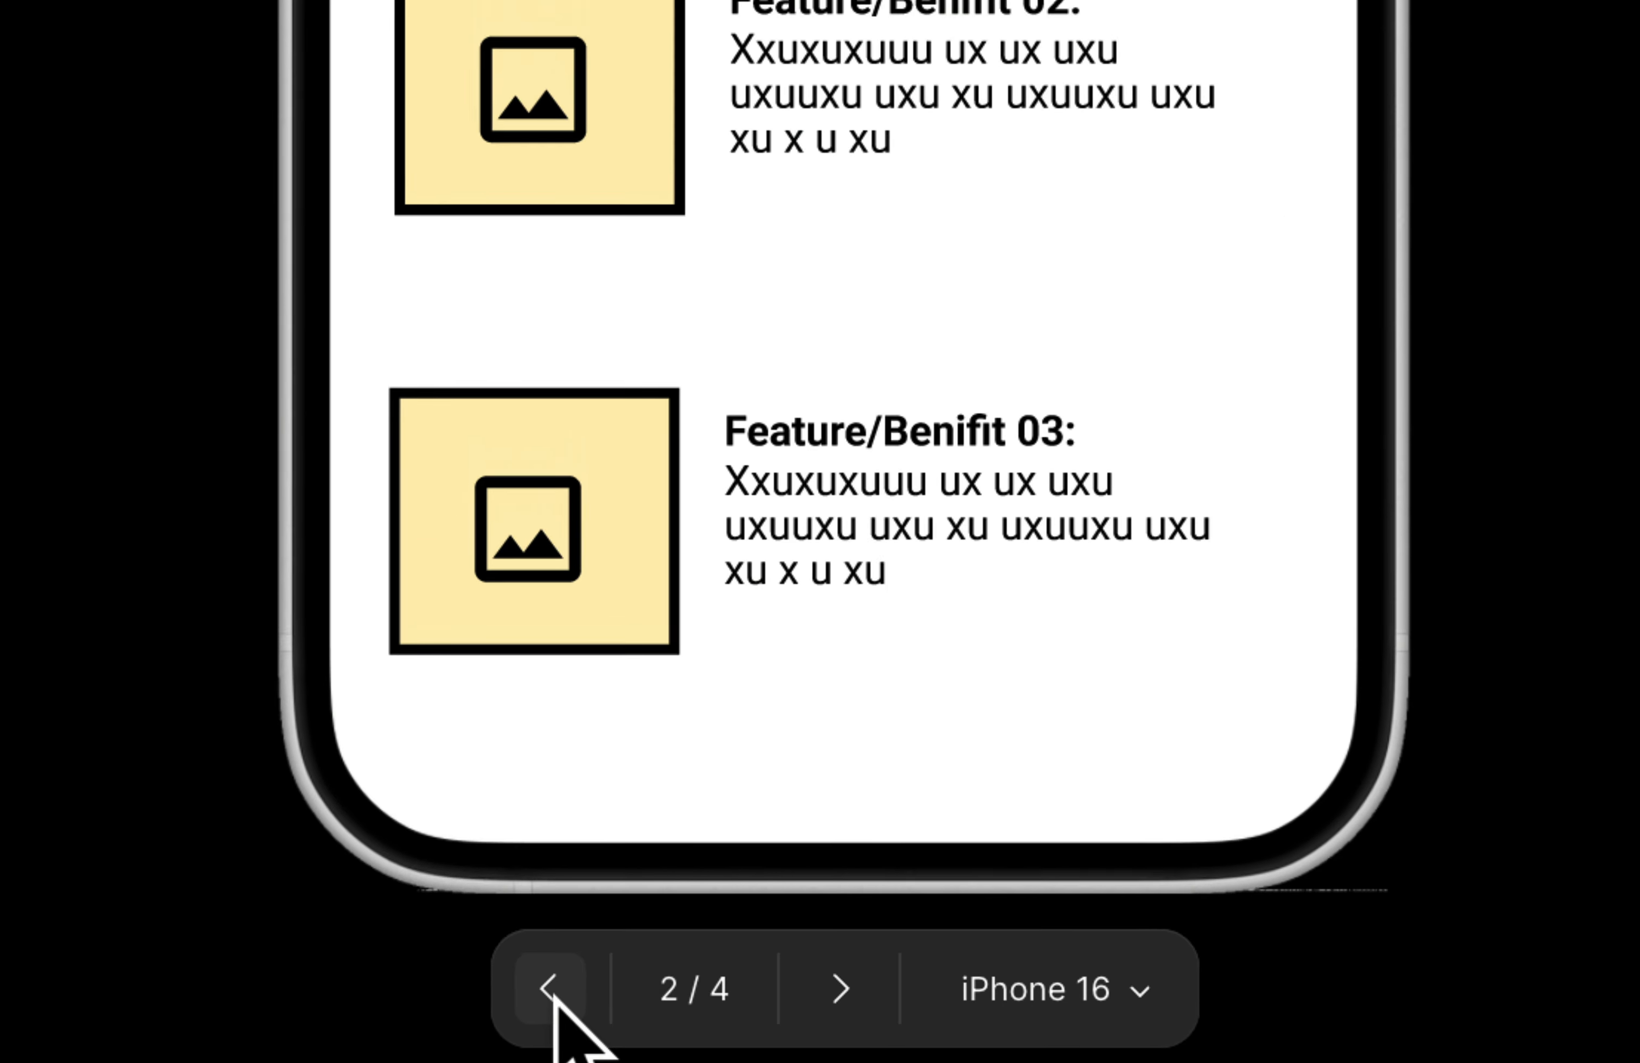
pyautogui.click(549, 986)
pyautogui.click(818, 989)
pyautogui.click(818, 989)
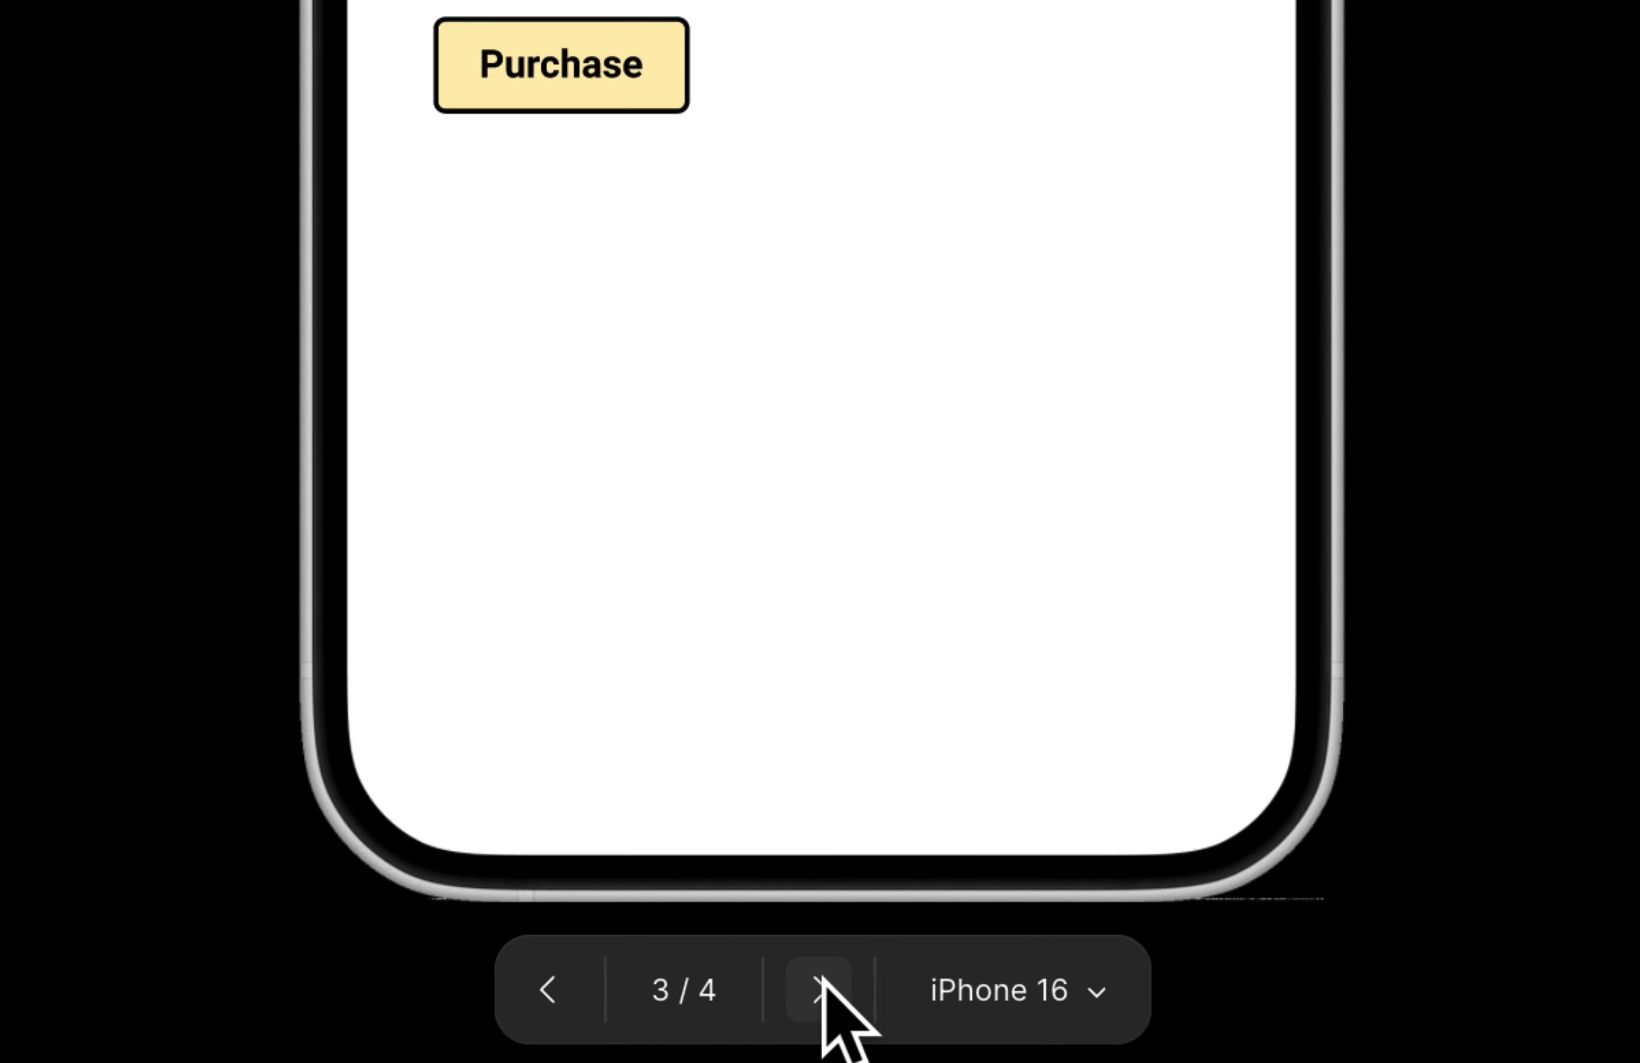
pyautogui.click(818, 989)
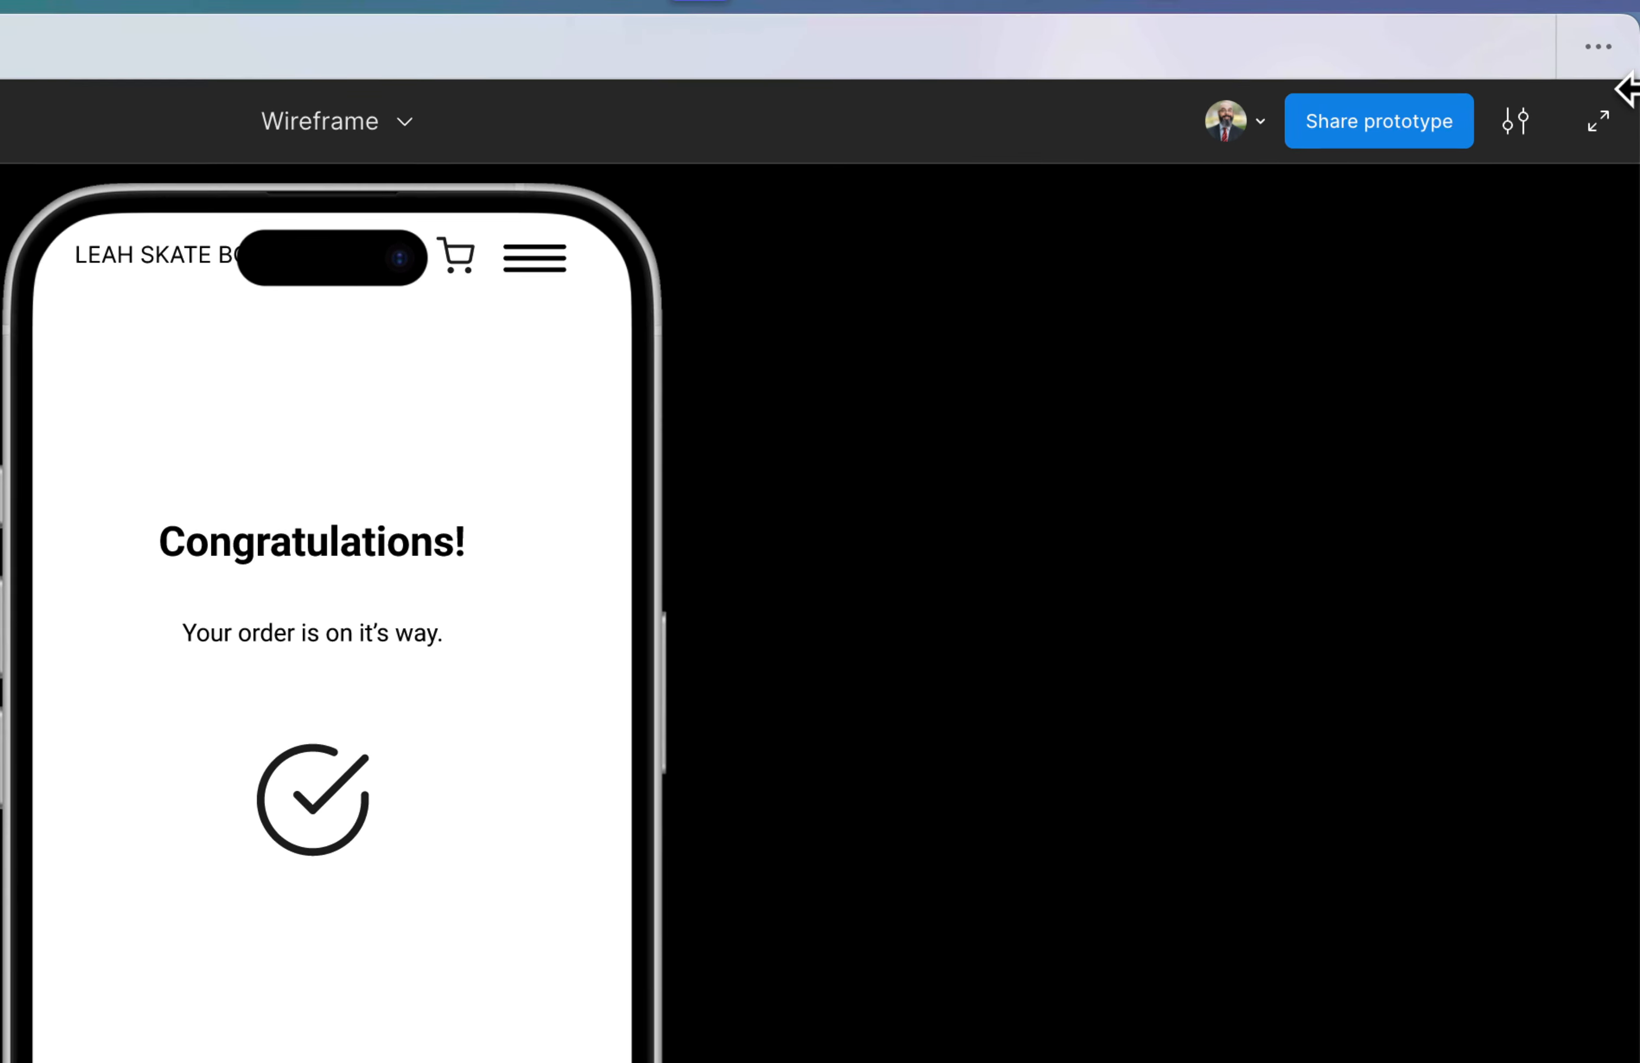
# - Try the preview's full-screen view and display options, and restart the prototype from the Homepage
pyautogui.click(1596, 124)
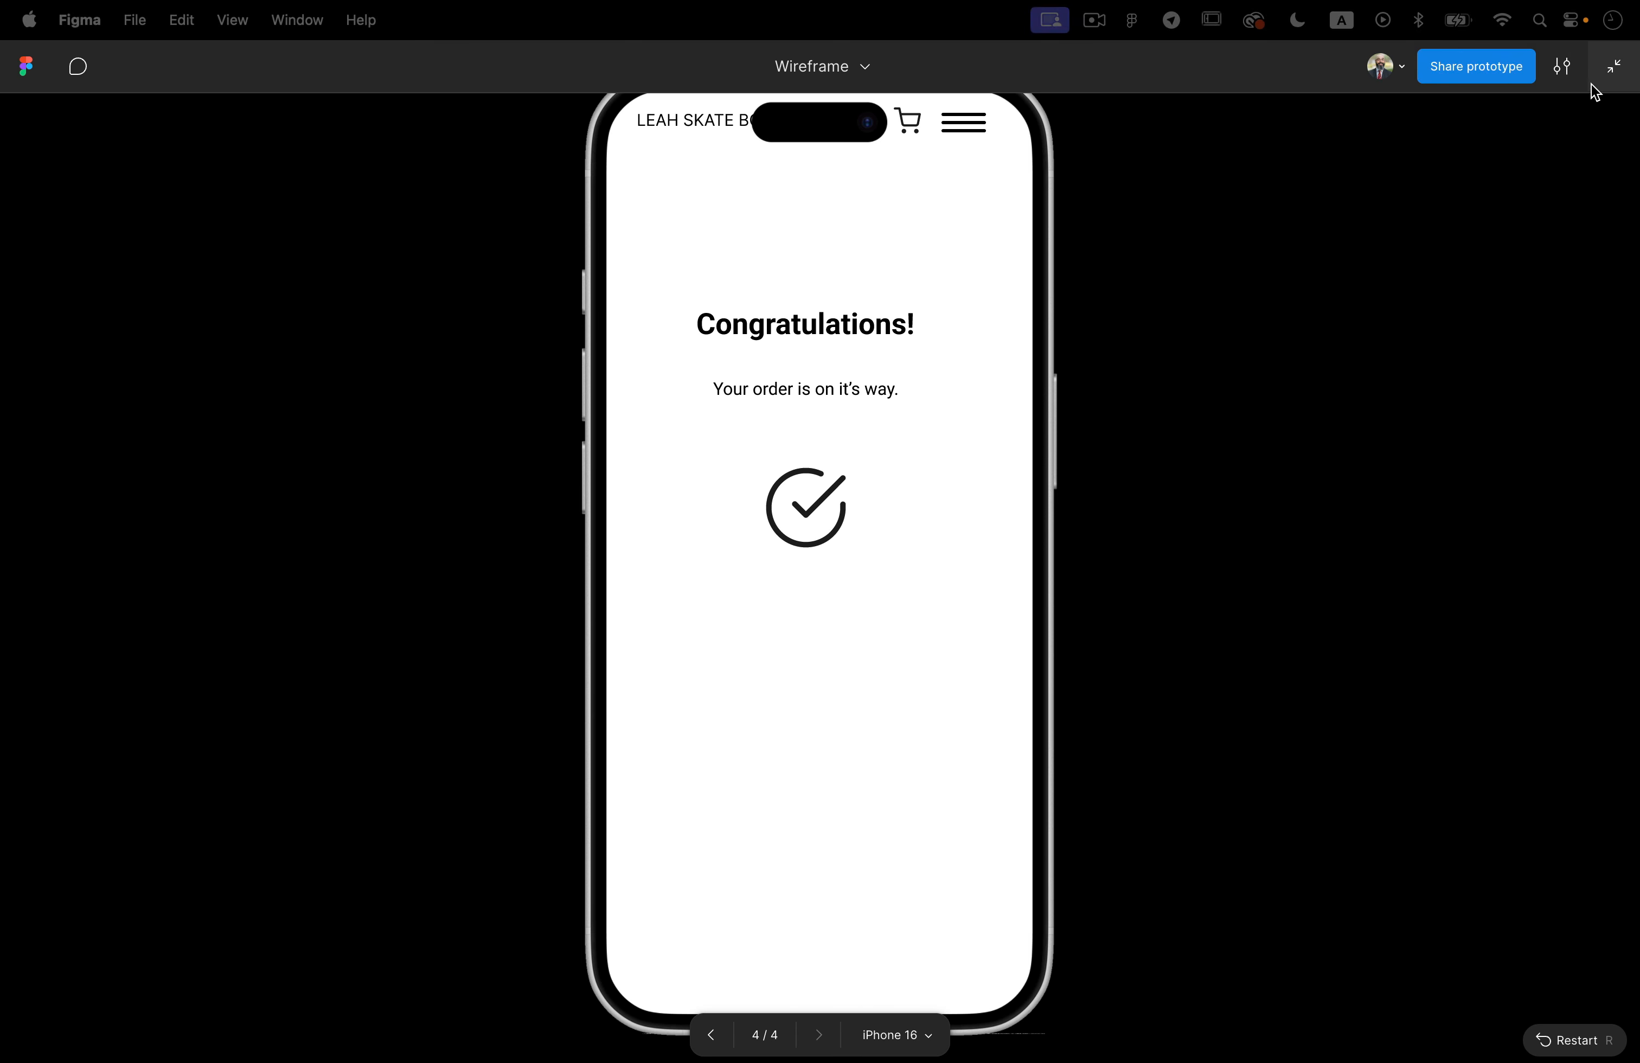
pyautogui.click(1613, 72)
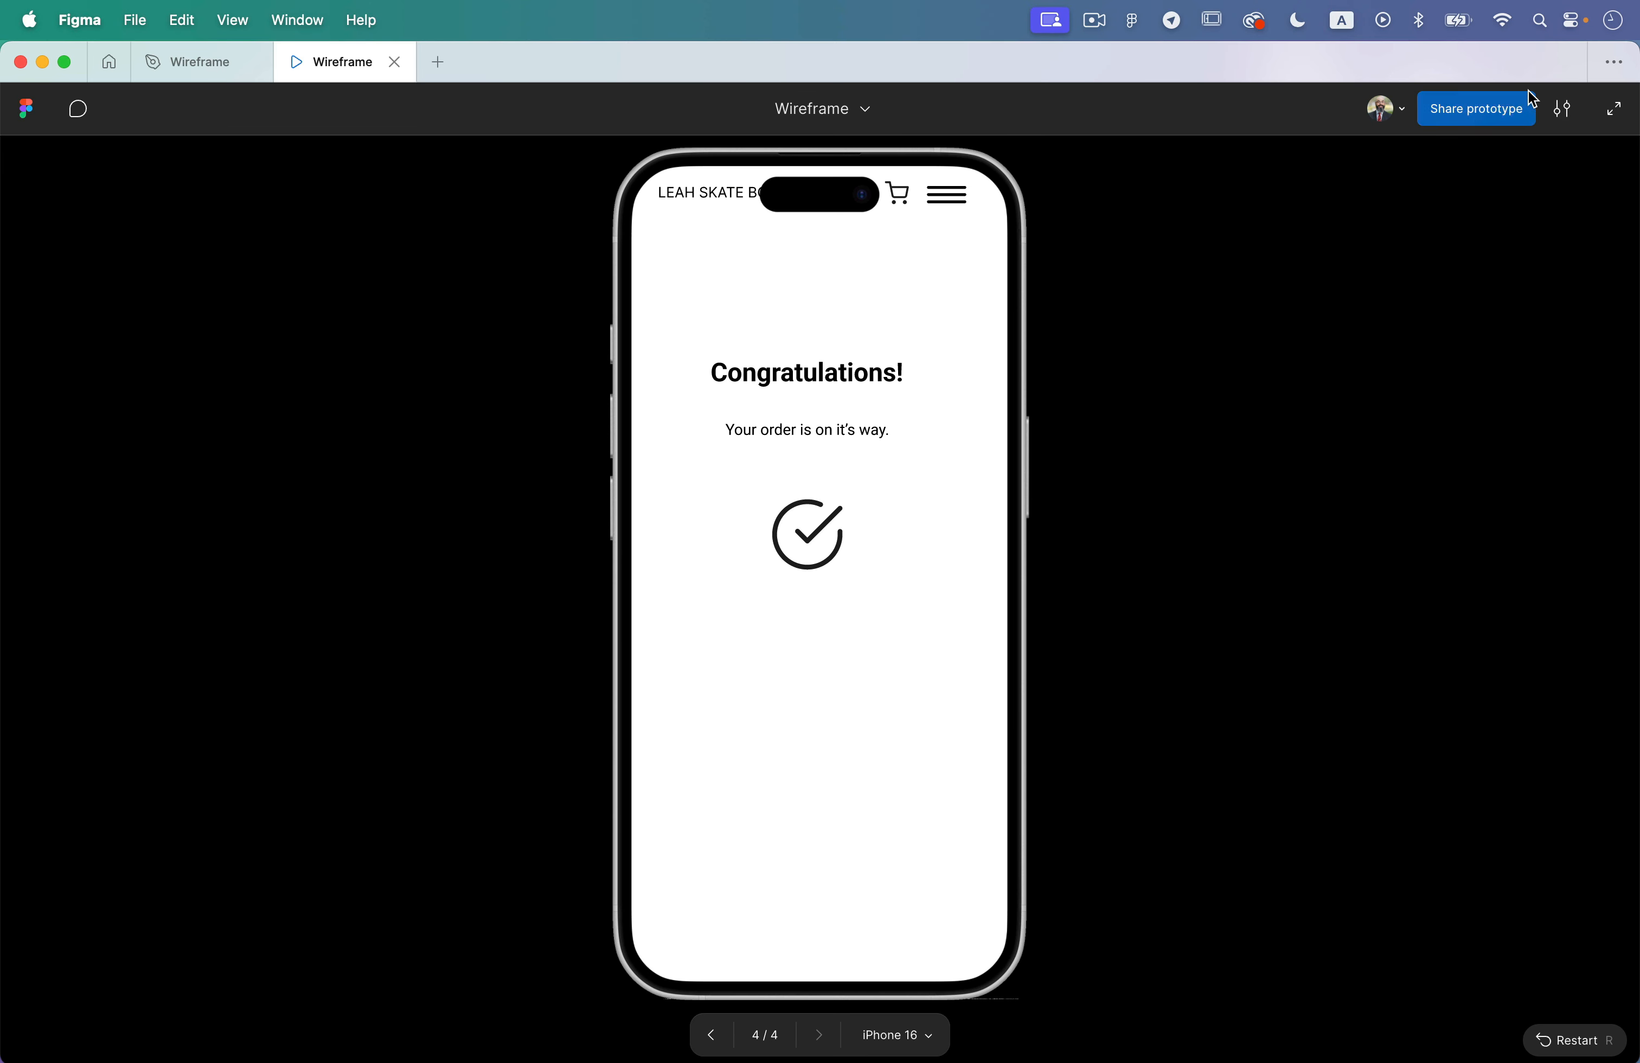
pyautogui.click(1562, 105)
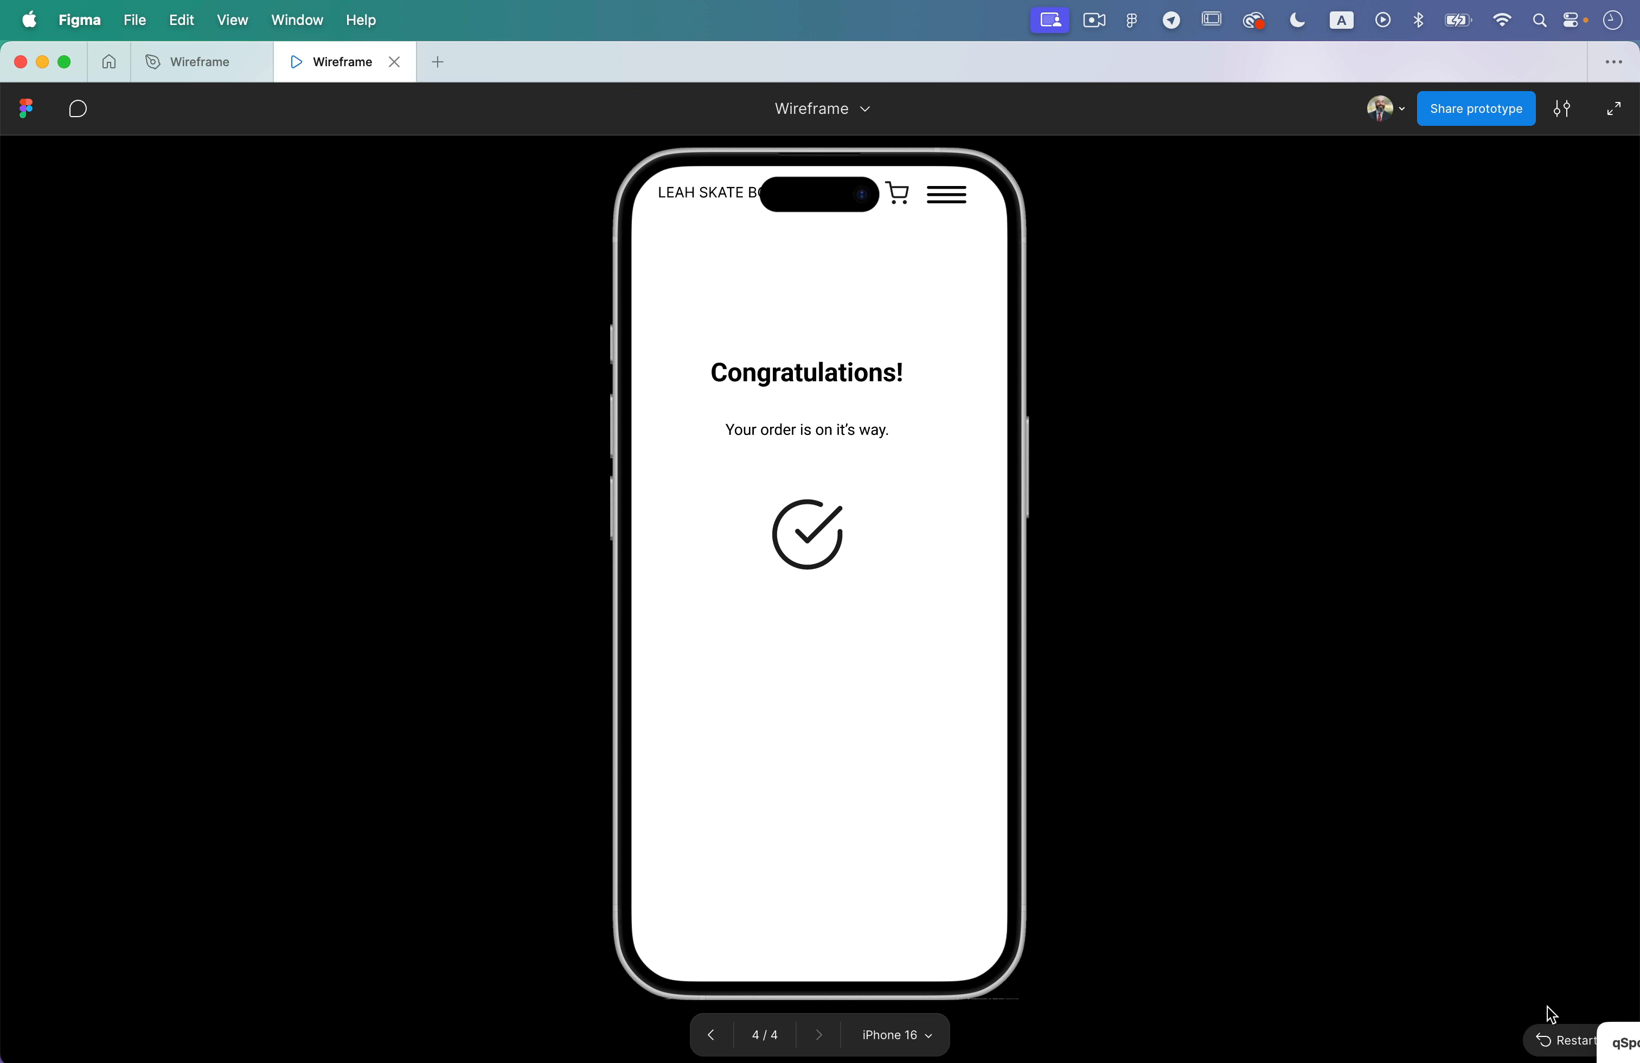
pyautogui.click(1562, 1039)
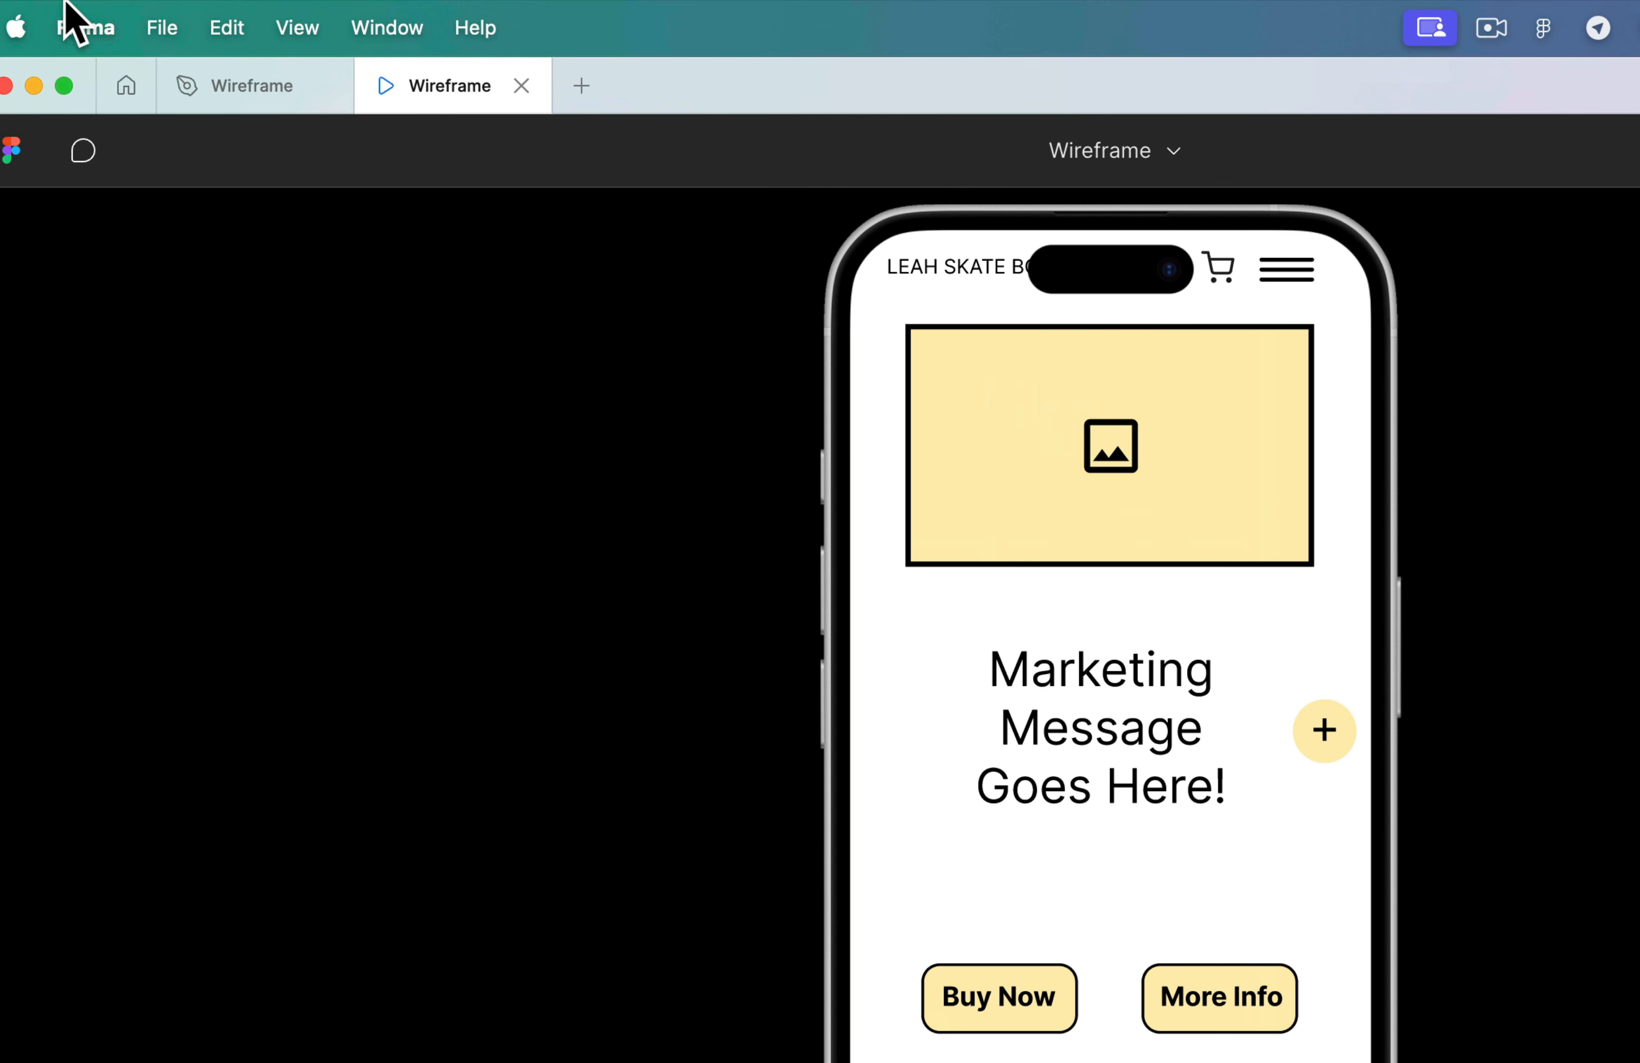
# - Return to the Wireframe design file and change the Homepage image placeholder's fill to dark red B82937
pyautogui.click(248, 95)
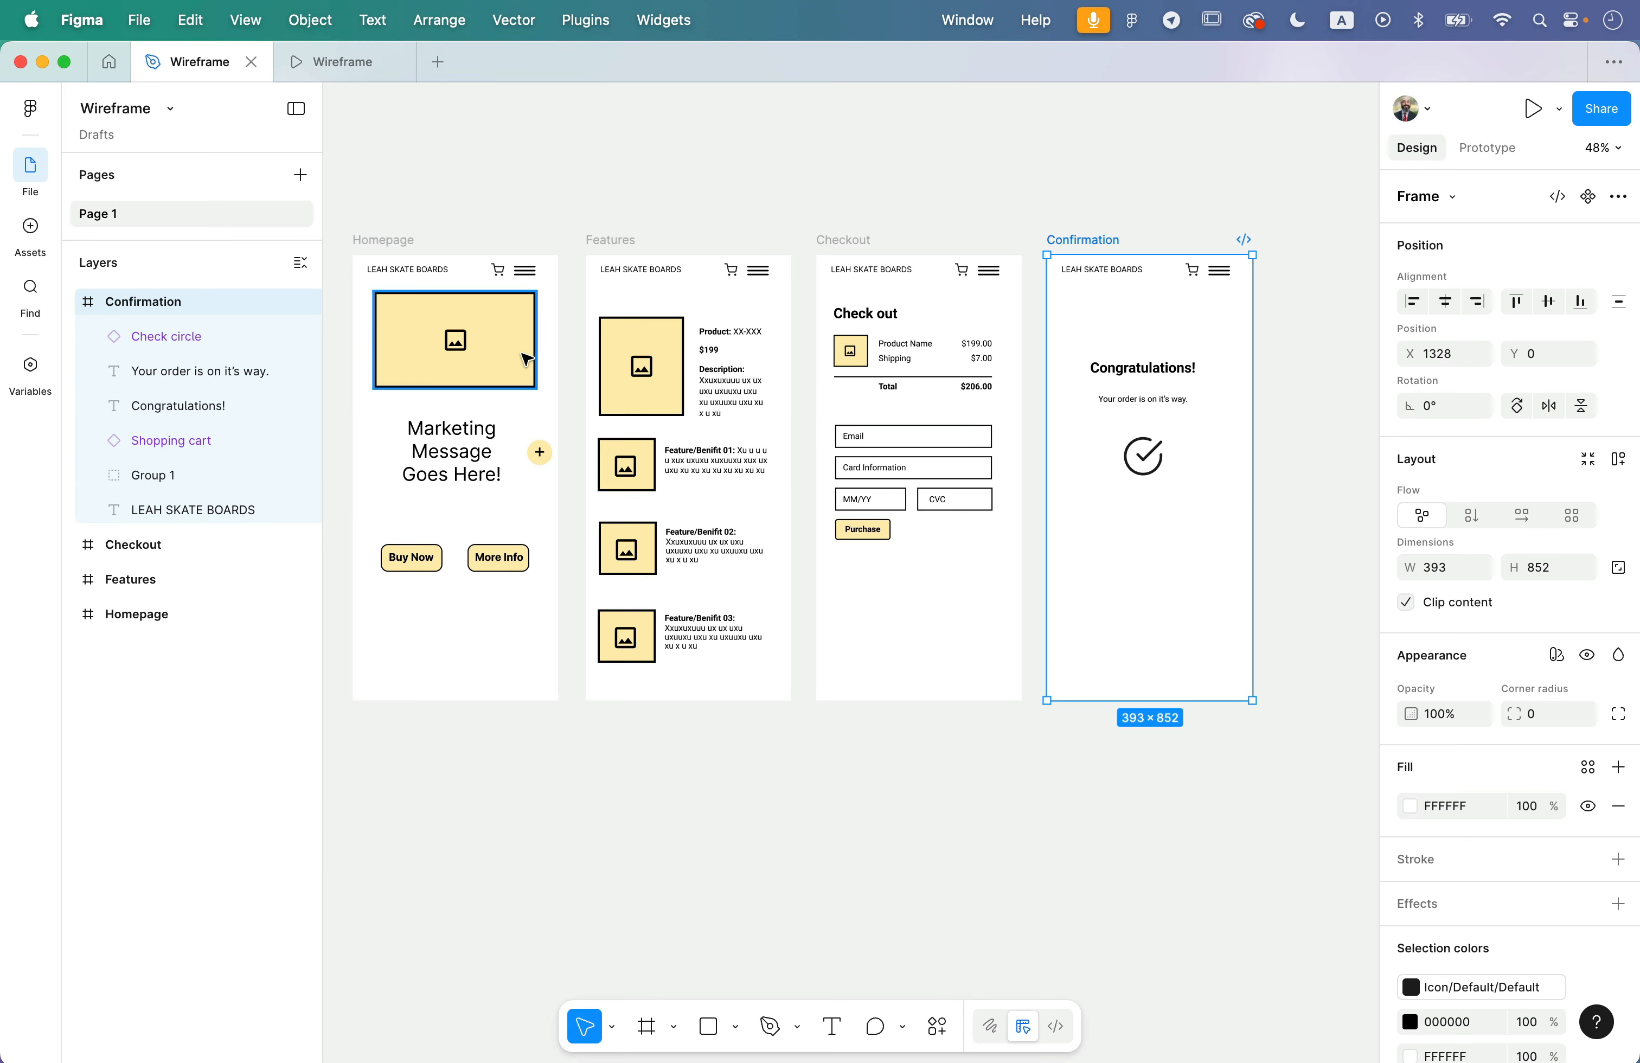
pyautogui.click(526, 363)
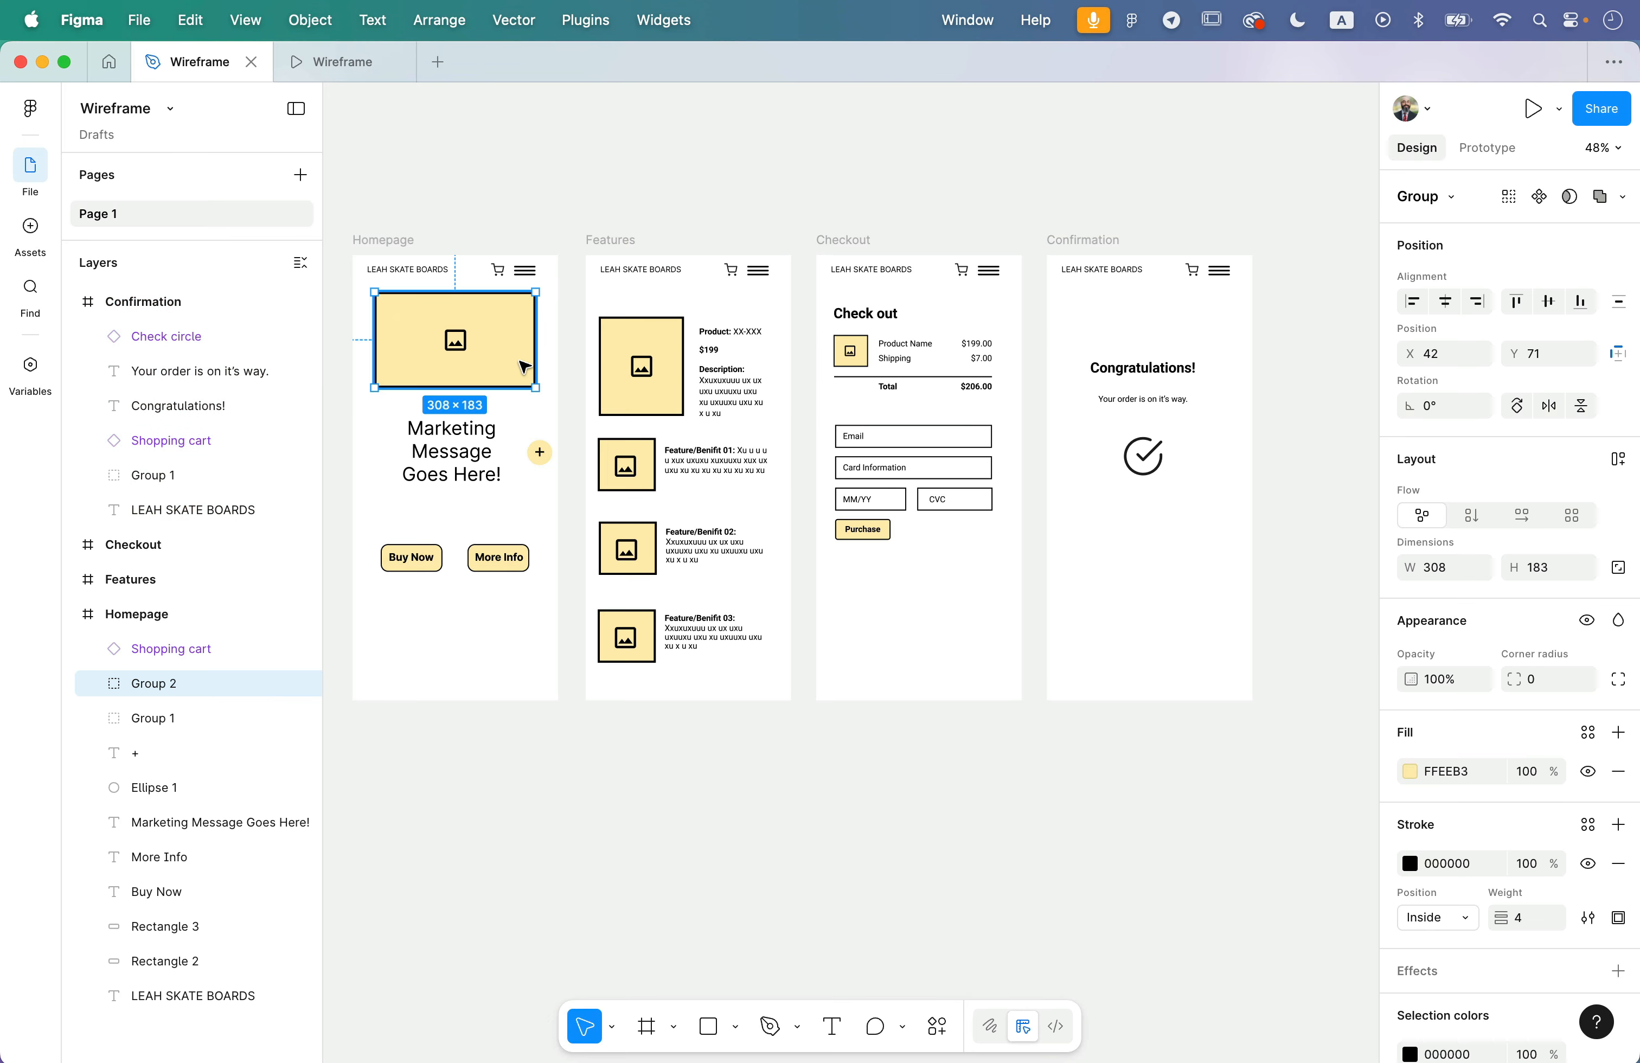
pyautogui.click(1410, 772)
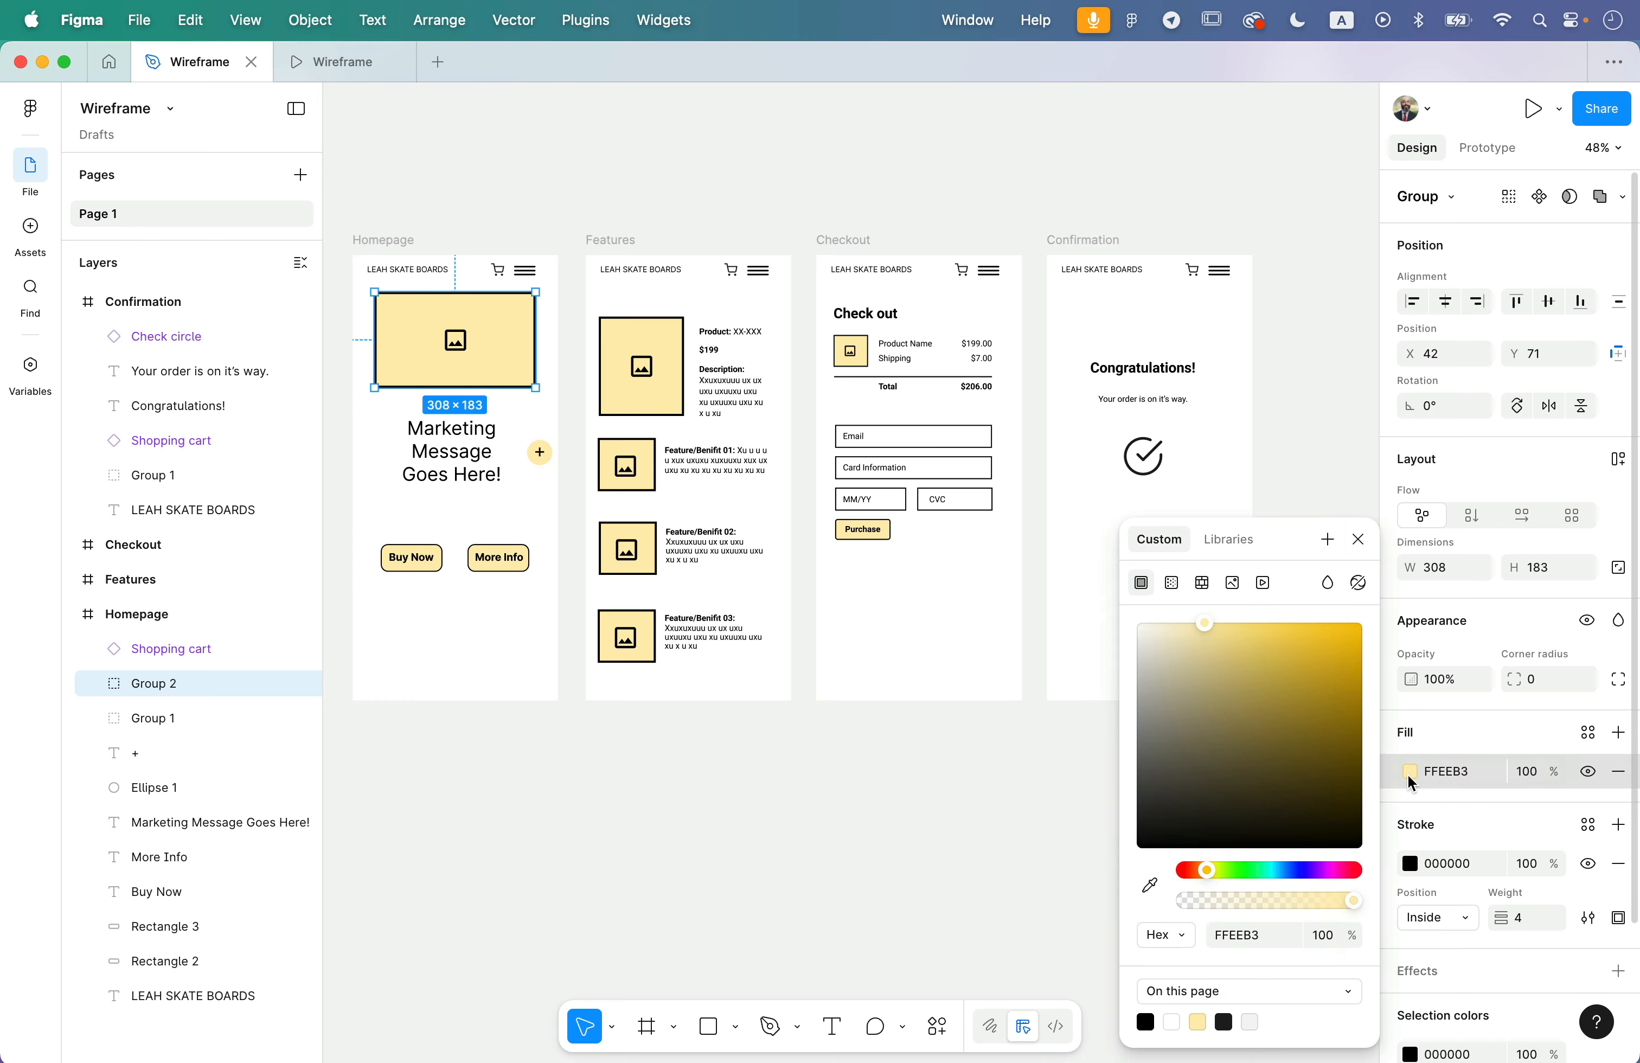
pyautogui.click(1354, 871)
pyautogui.click(1332, 762)
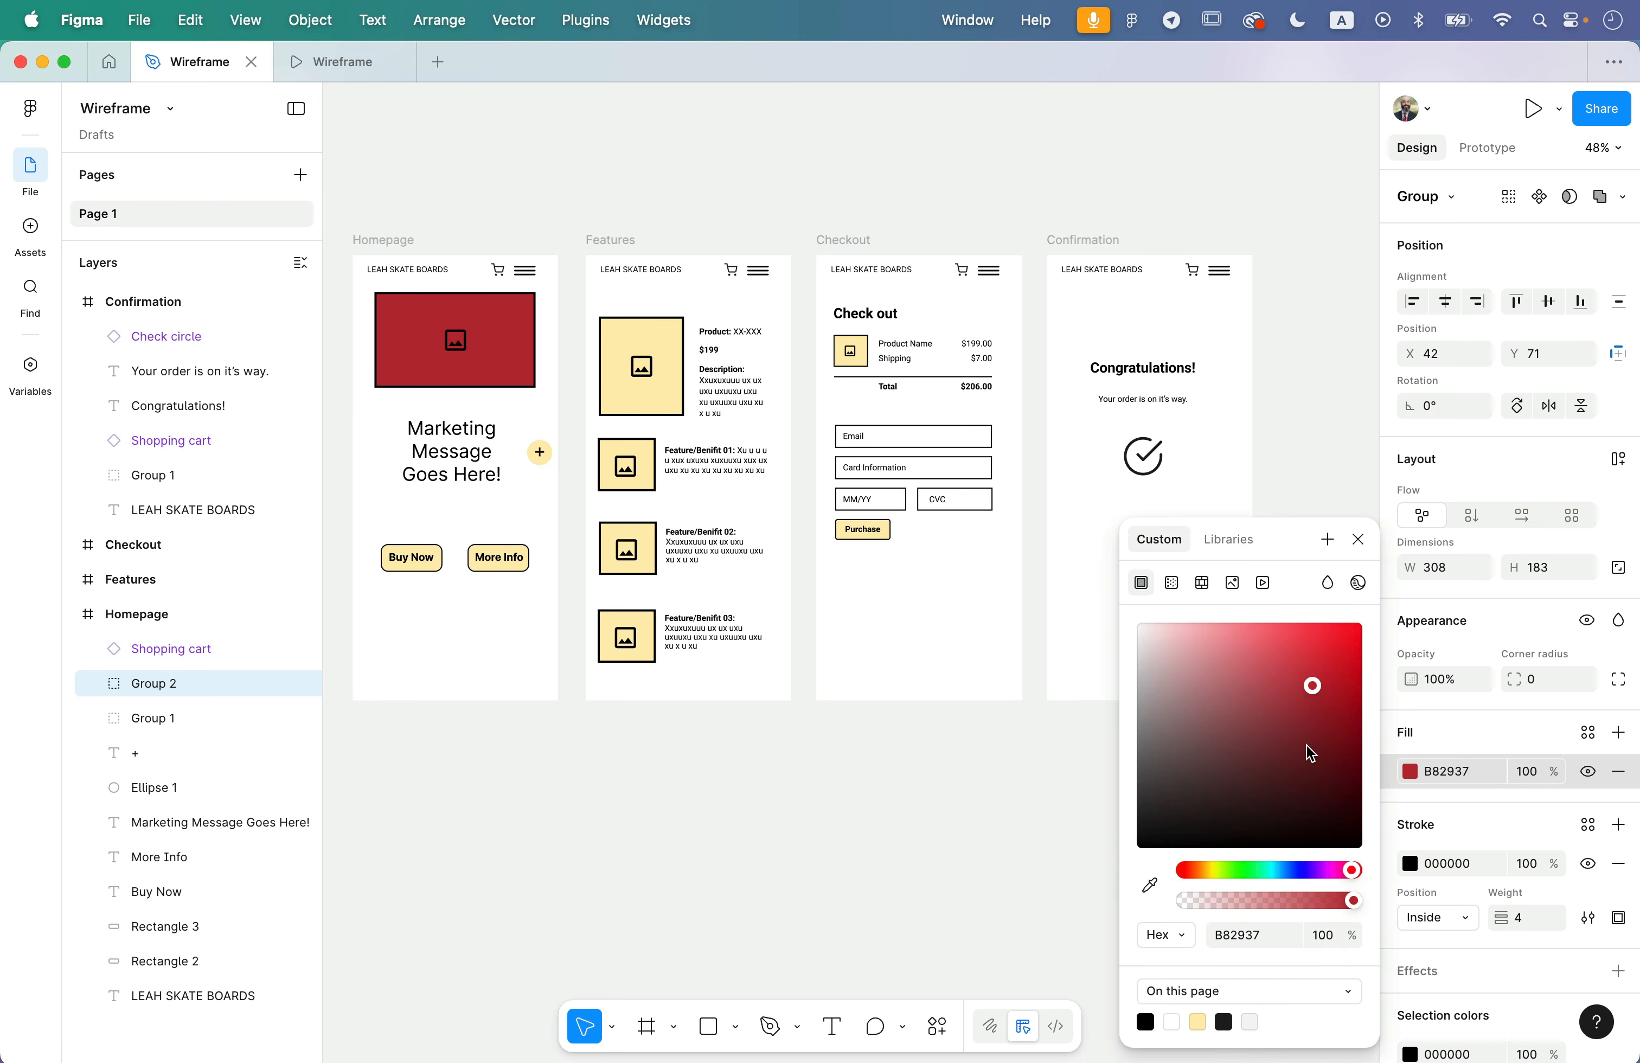
pyautogui.click(992, 841)
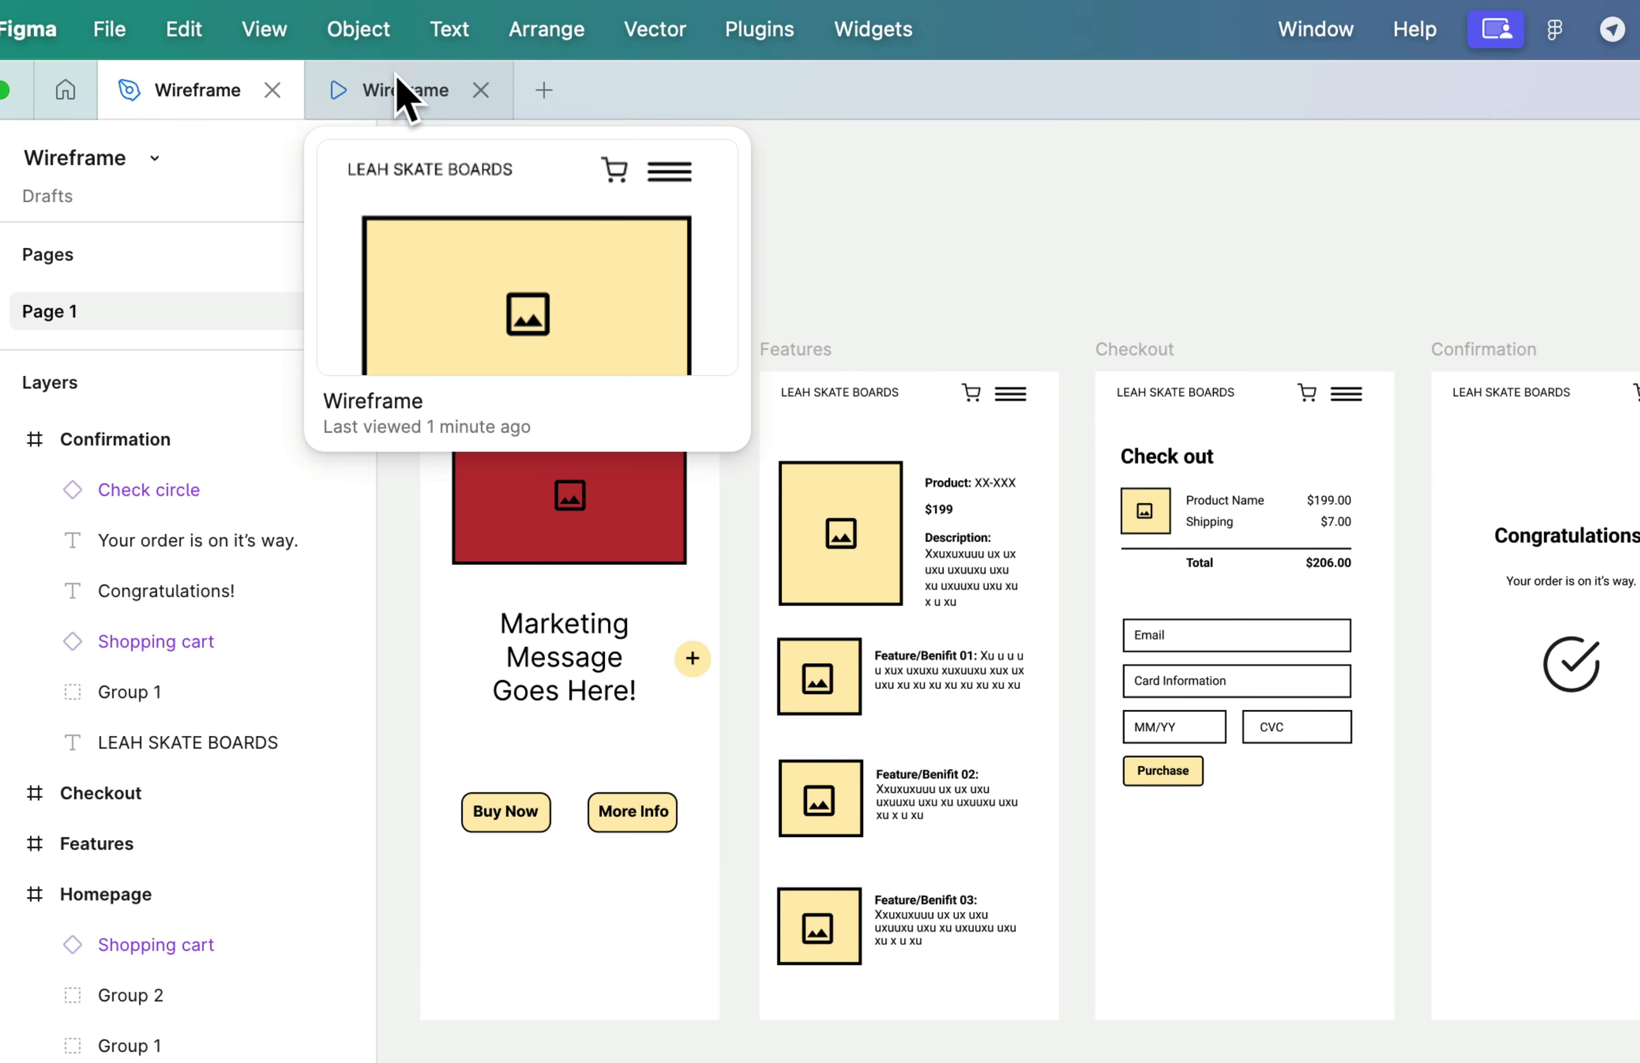
# - Arrange the prototype preview in a split view beside the design file, and widen the design pane to fit the Homepage and Features frames
pyautogui.click(355, 68)
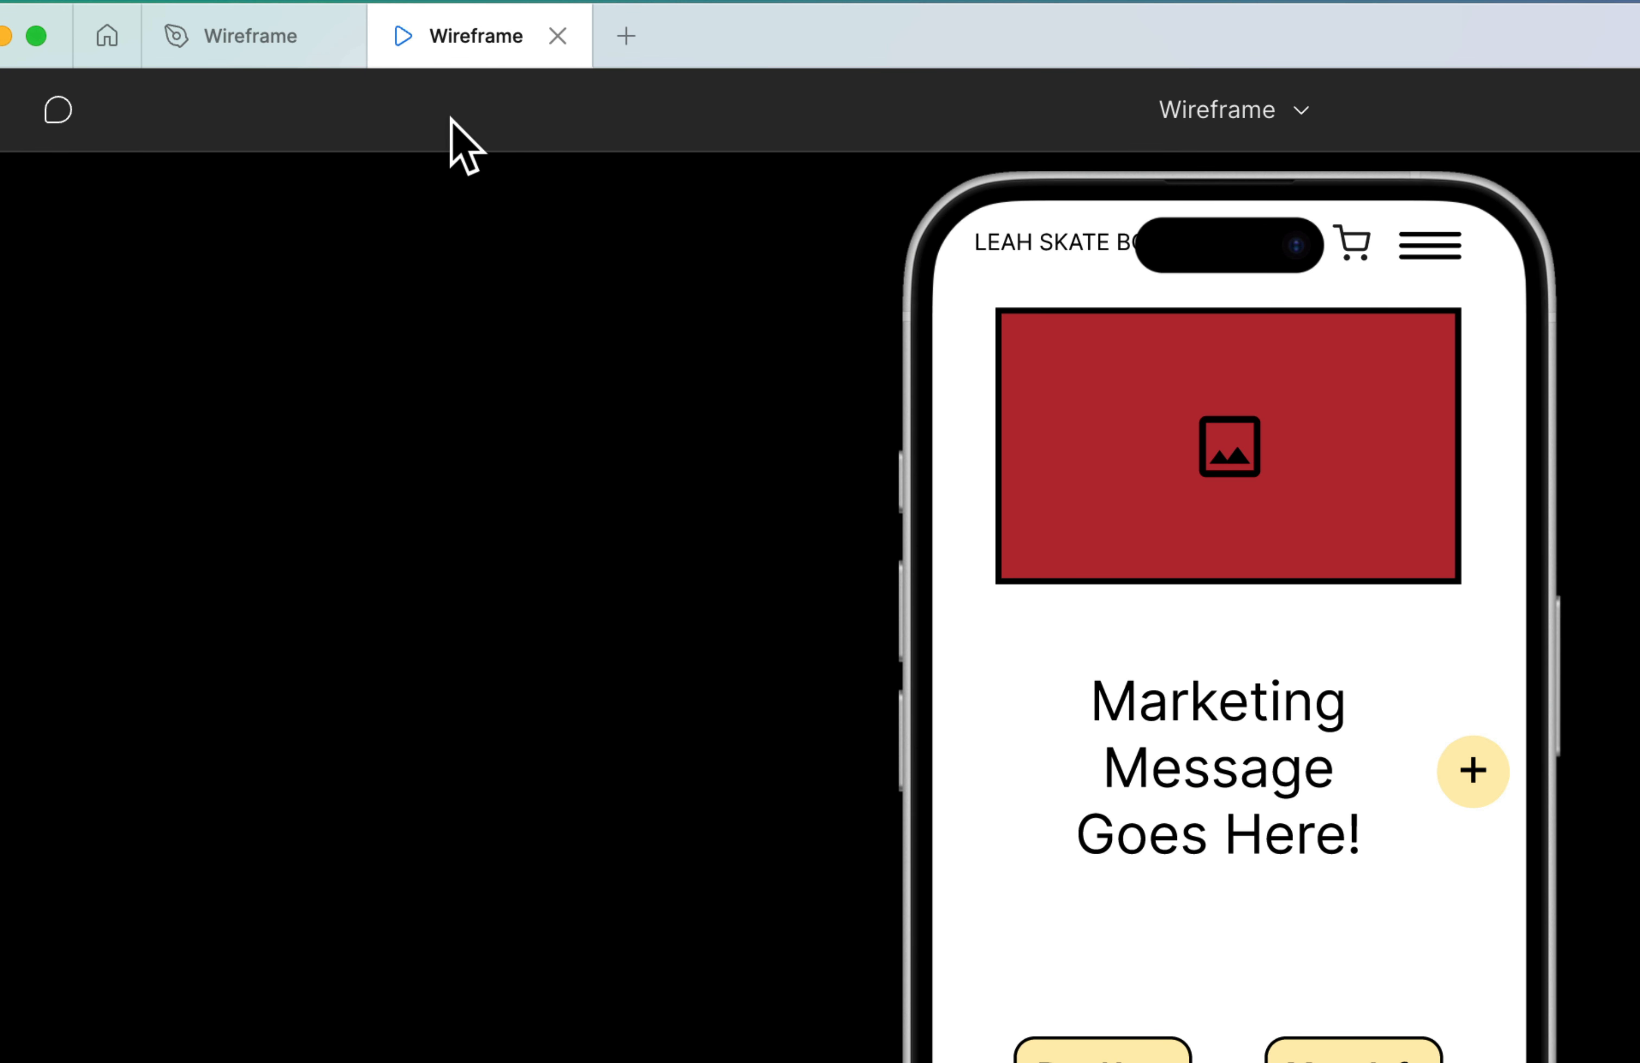
pyautogui.moveTo(377, 62)
pyautogui.moveTo(469, 66); pyautogui.dragTo(1439, 256)
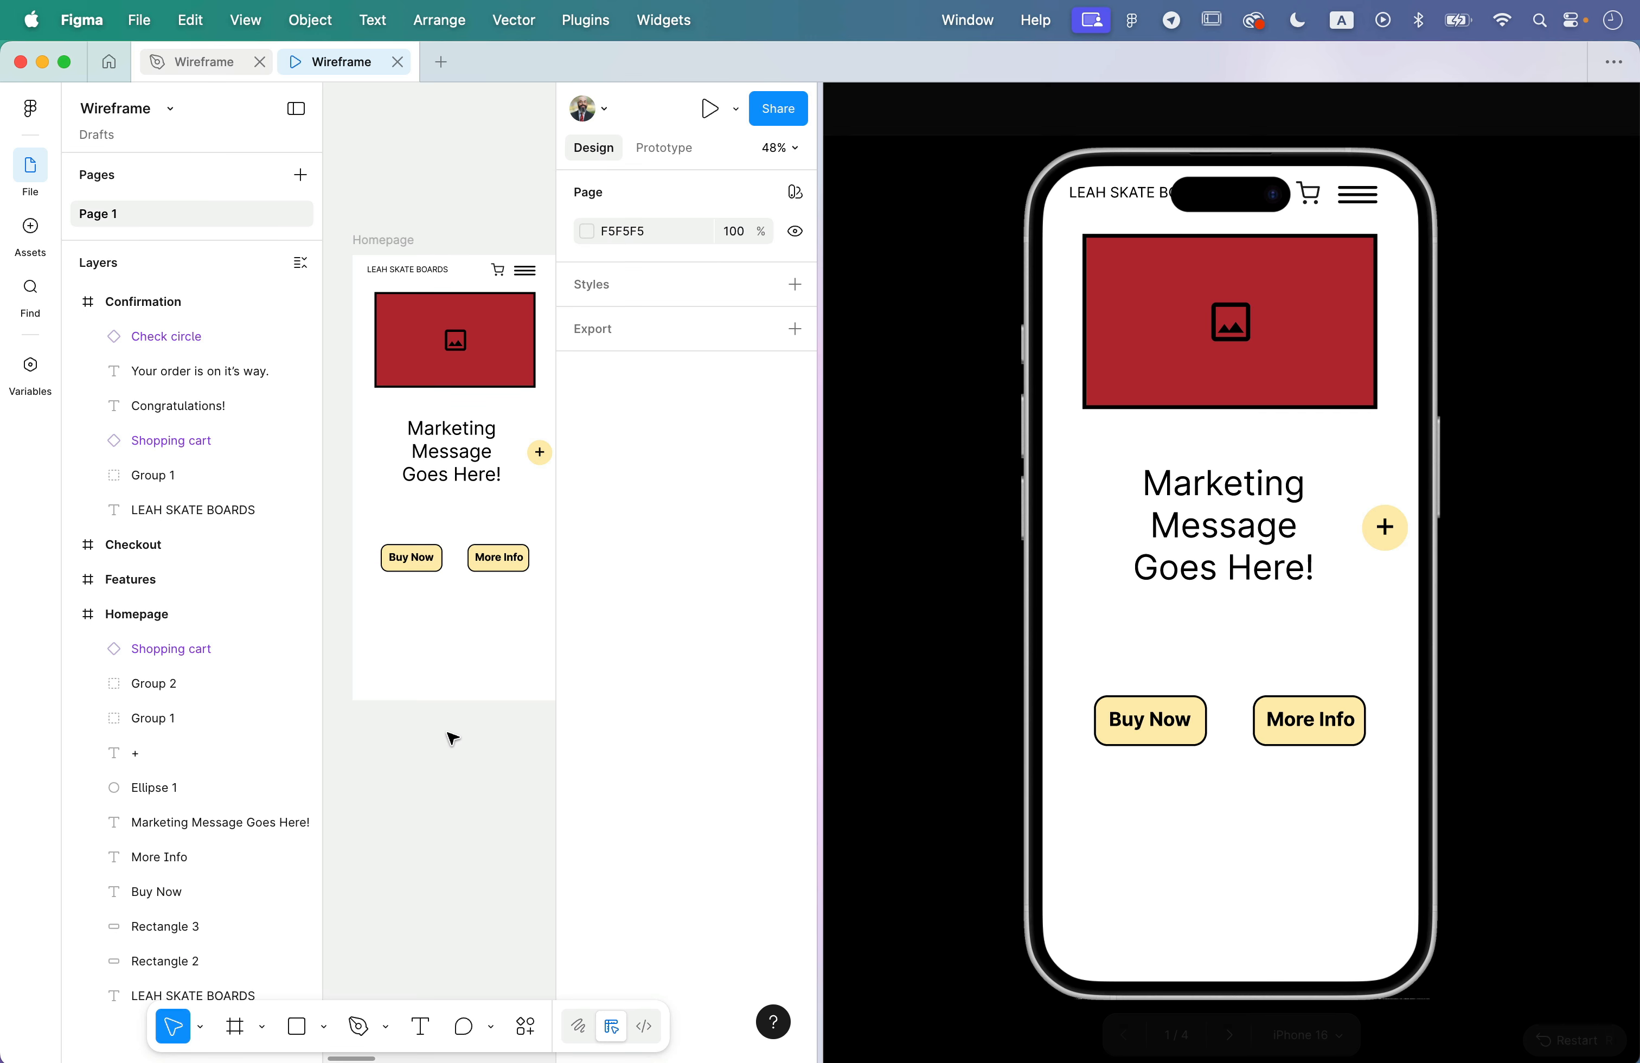
pyautogui.hscroll(5, 520, 832)
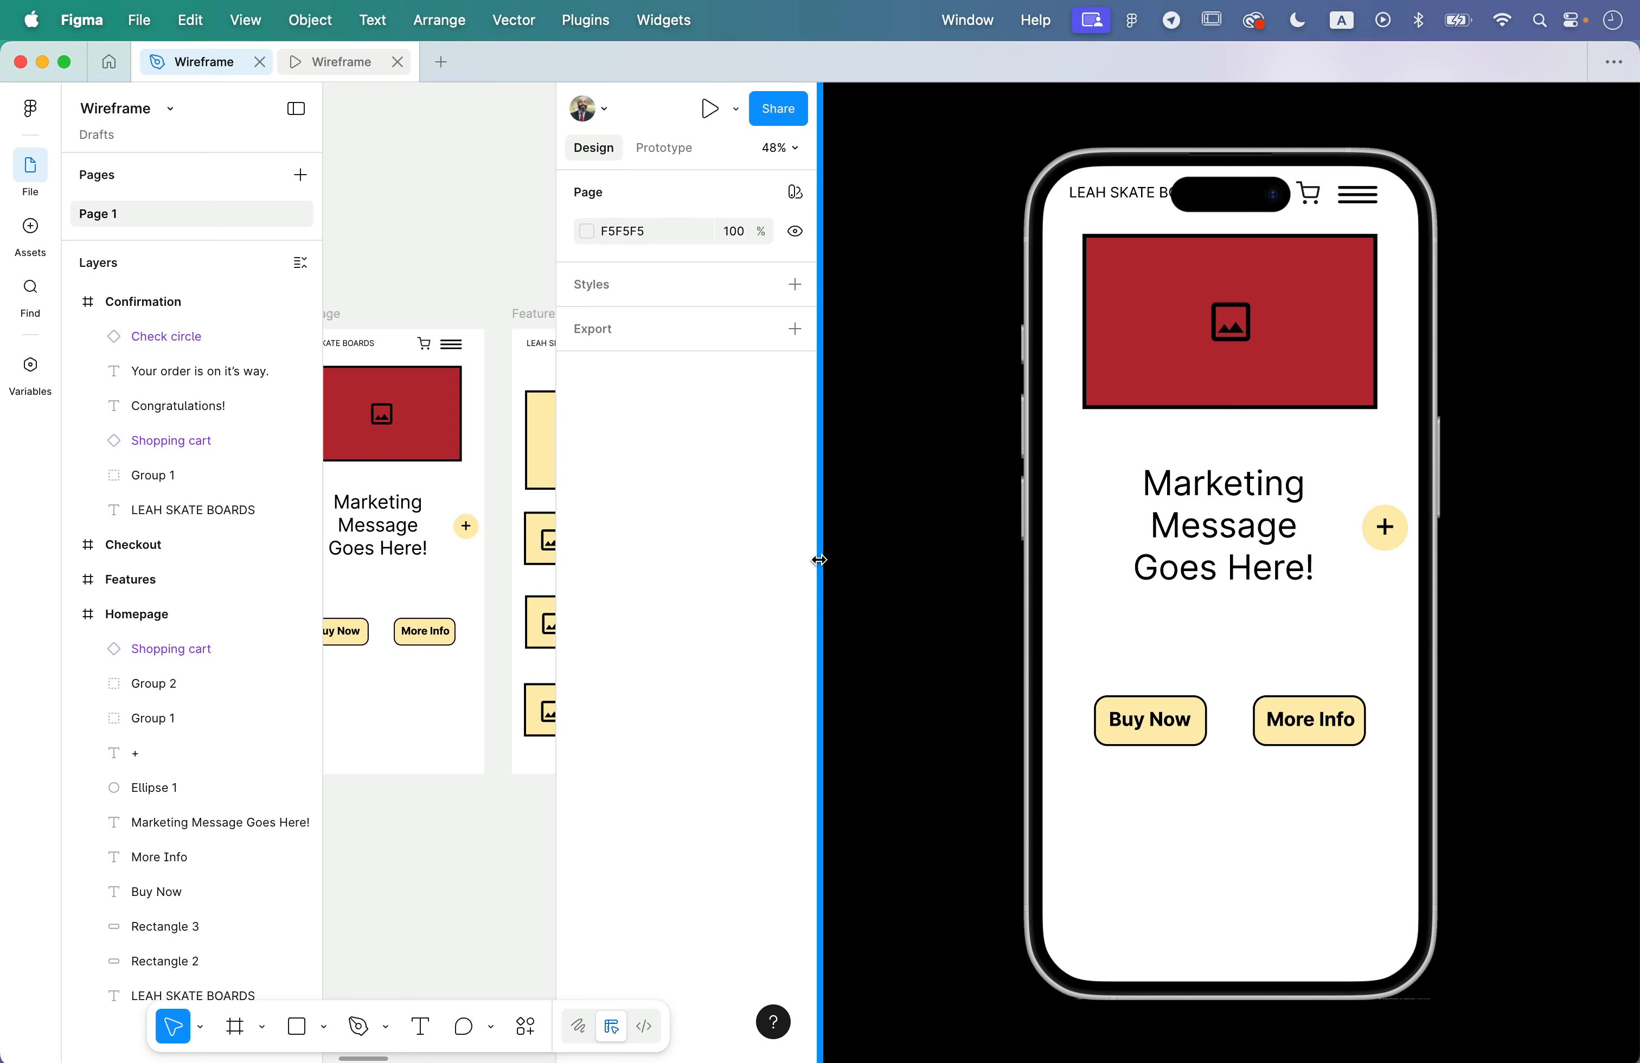
pyautogui.moveTo(821, 562); pyautogui.dragTo(1084, 659)
pyautogui.scroll(-3, 496, 522)
pyautogui.hscroll(-2, 495, 522)
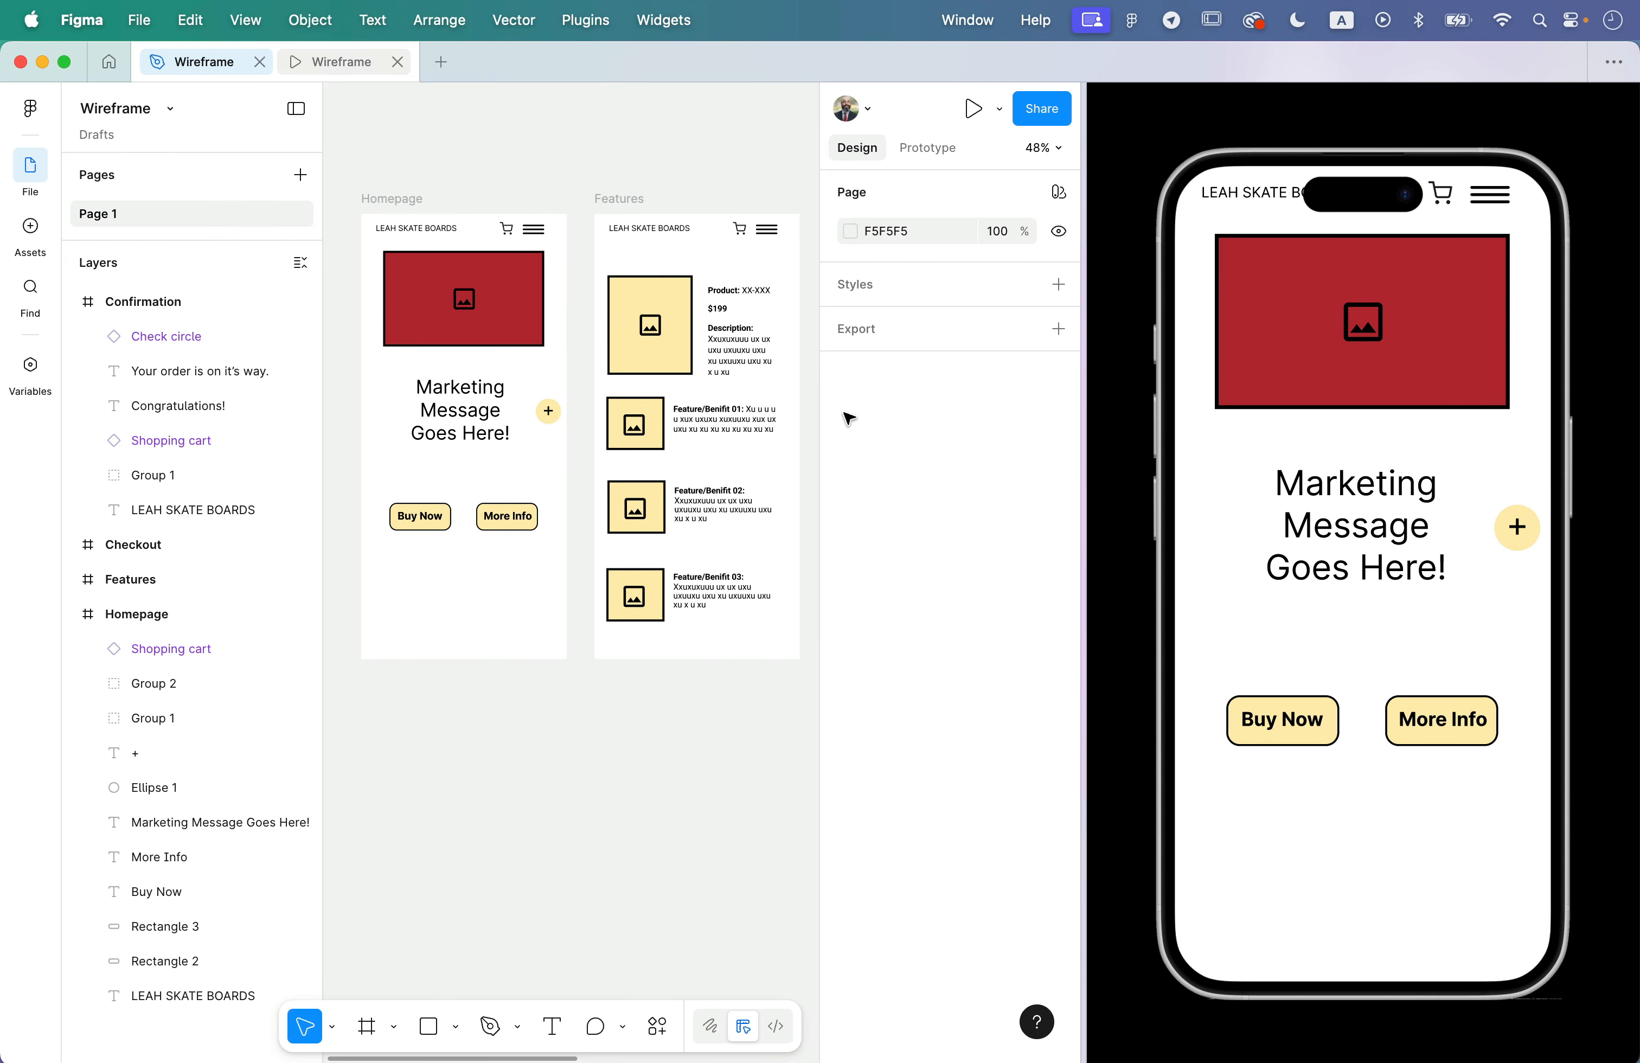
# - Change the Homepage image placeholder's fill to teal 2CC6C6 while the preview is alongside
pyautogui.click(453, 323)
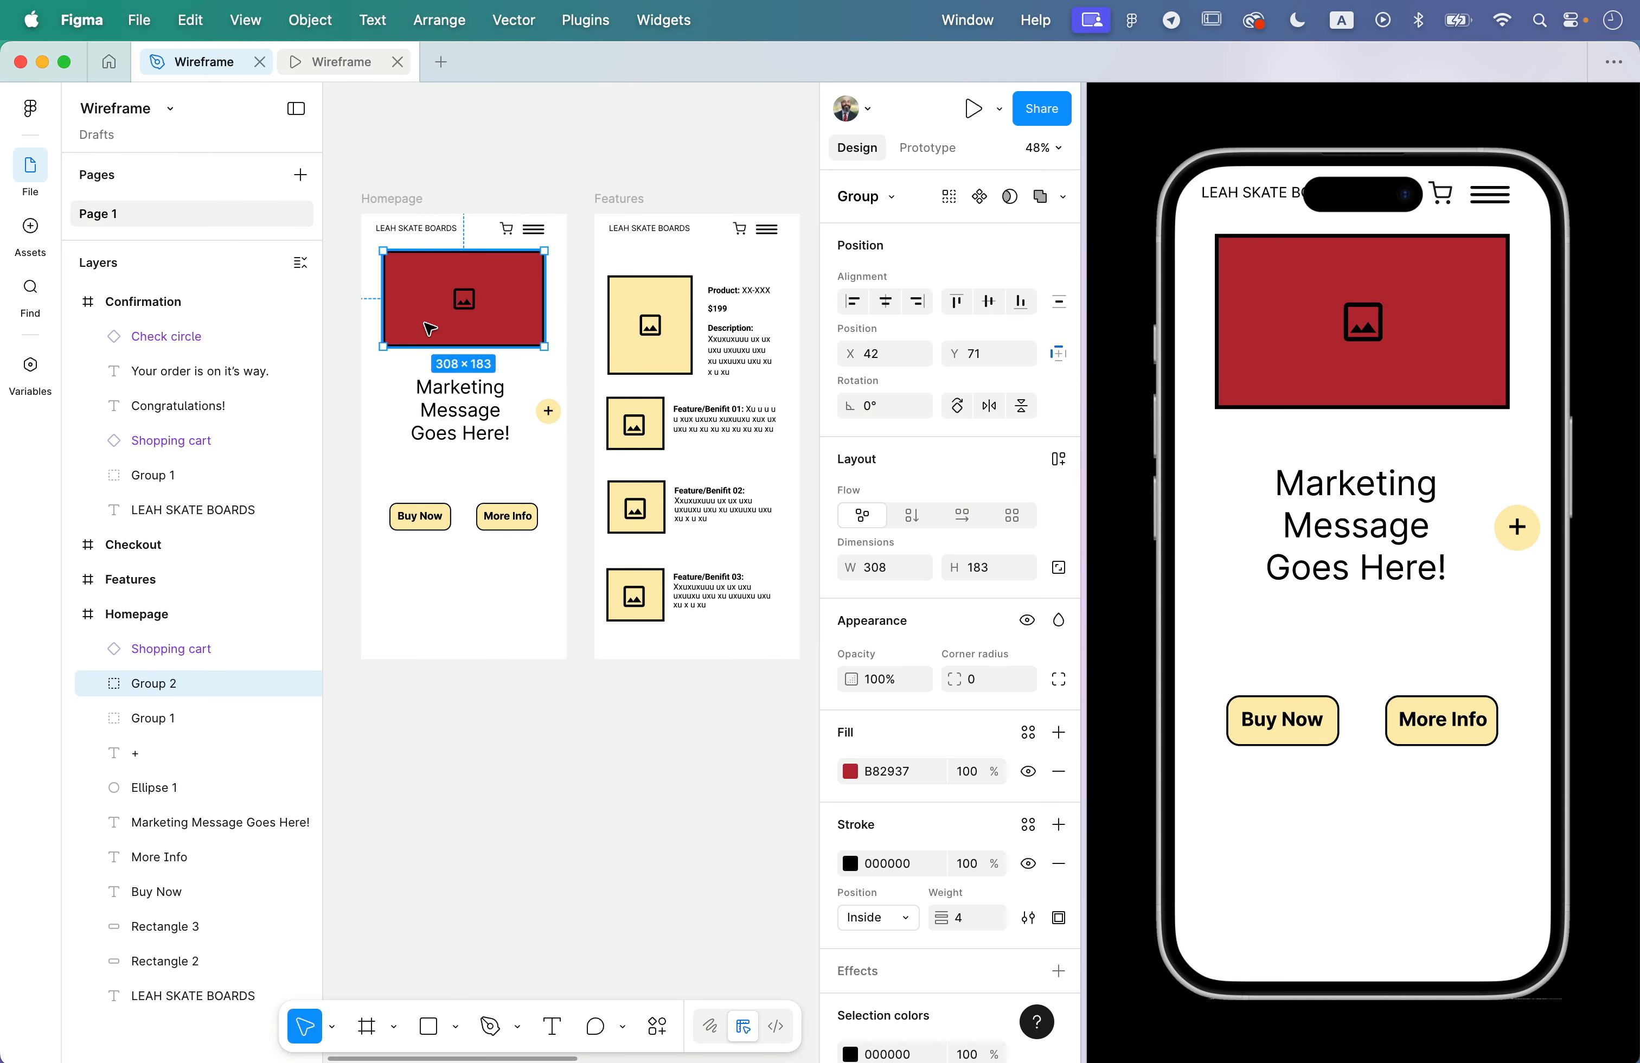
pyautogui.click(851, 772)
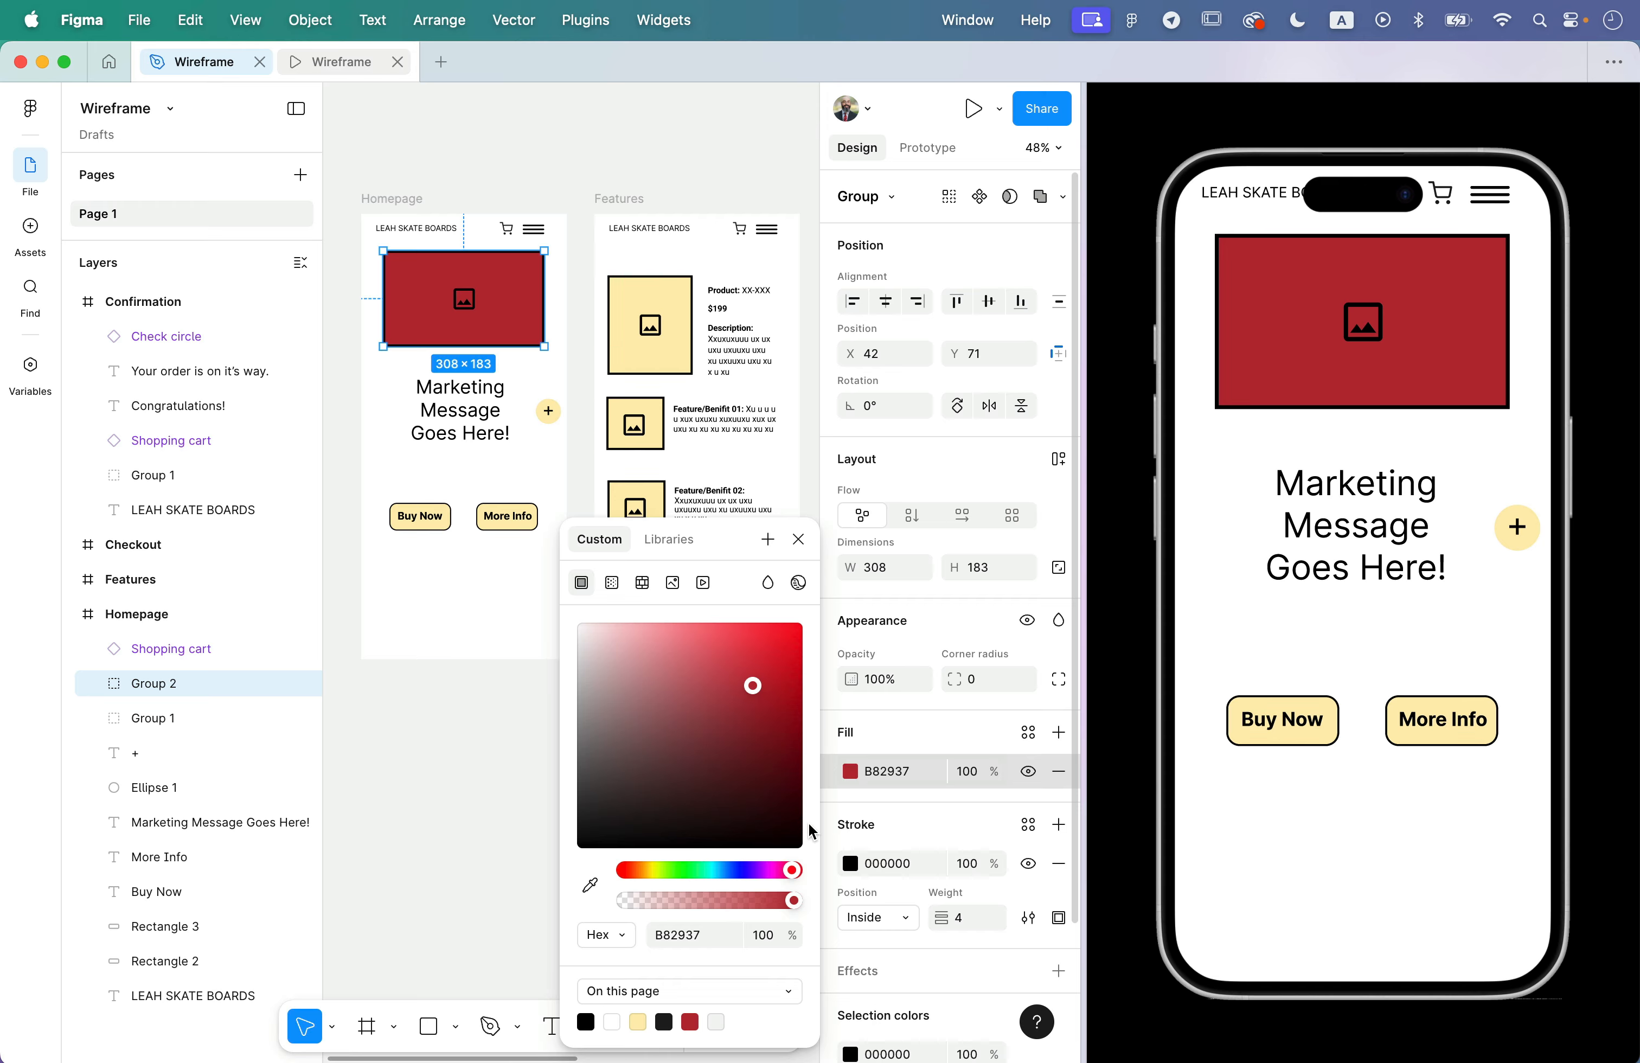
pyautogui.moveTo(709, 772); pyautogui.dragTo(657, 647)
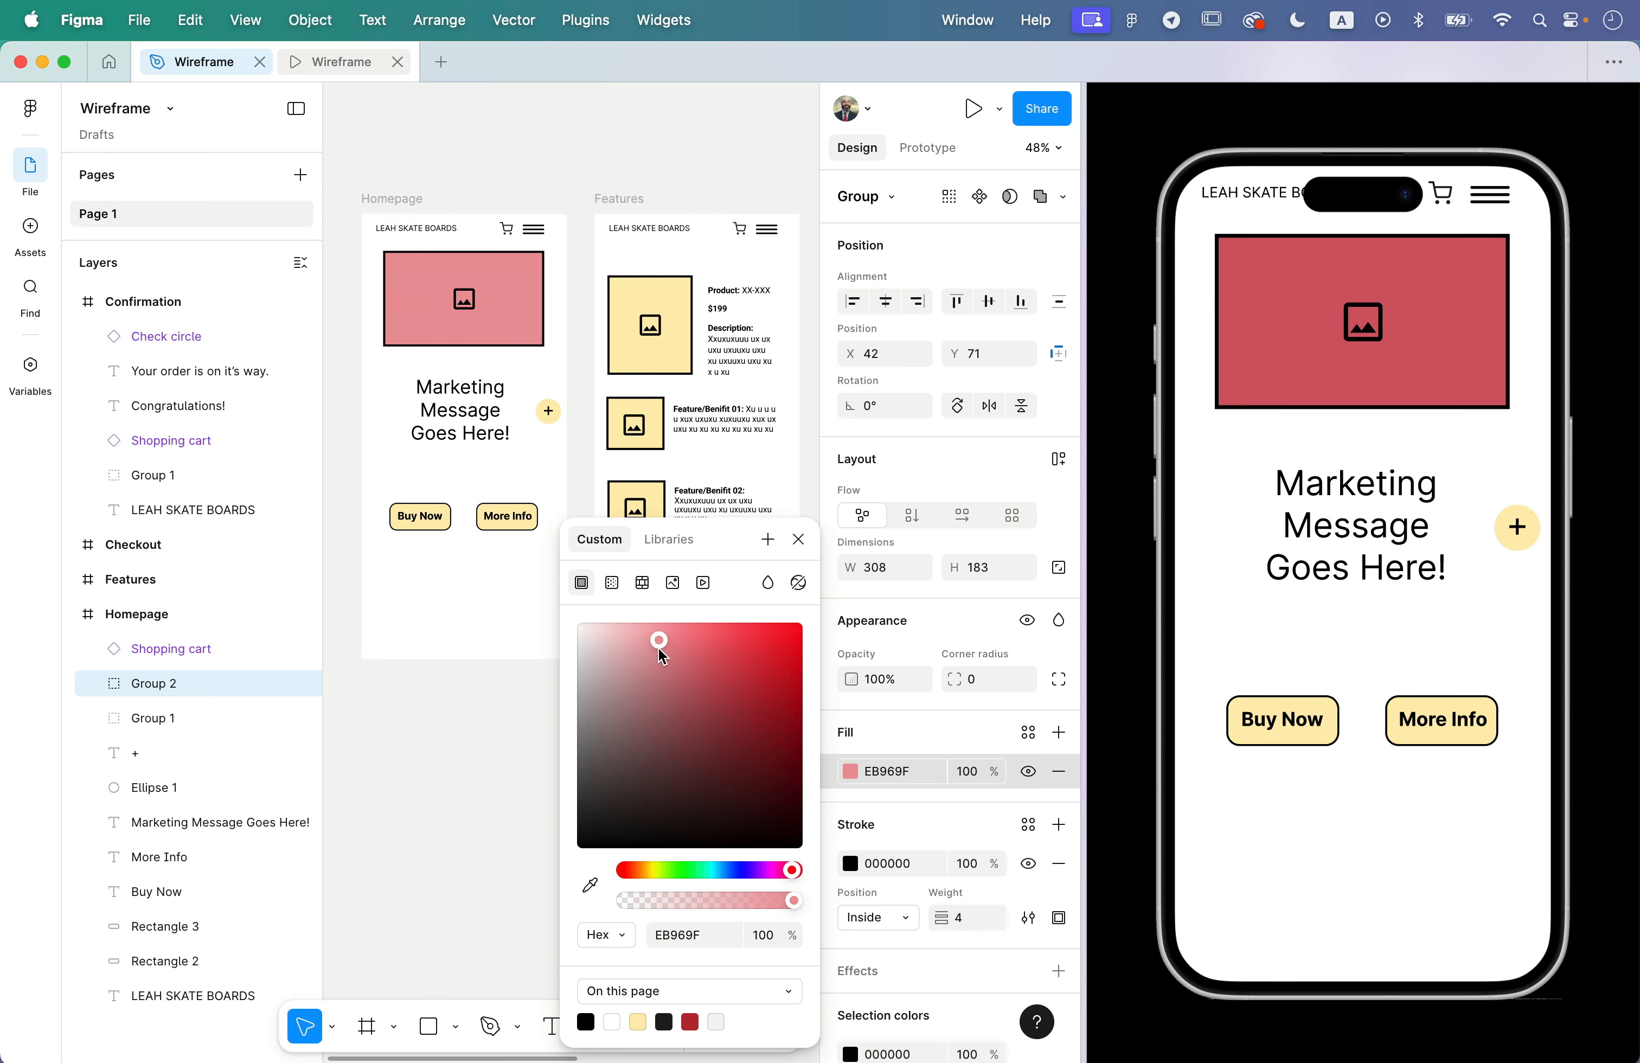
pyautogui.click(767, 584)
pyautogui.click(750, 683)
pyautogui.click(709, 870)
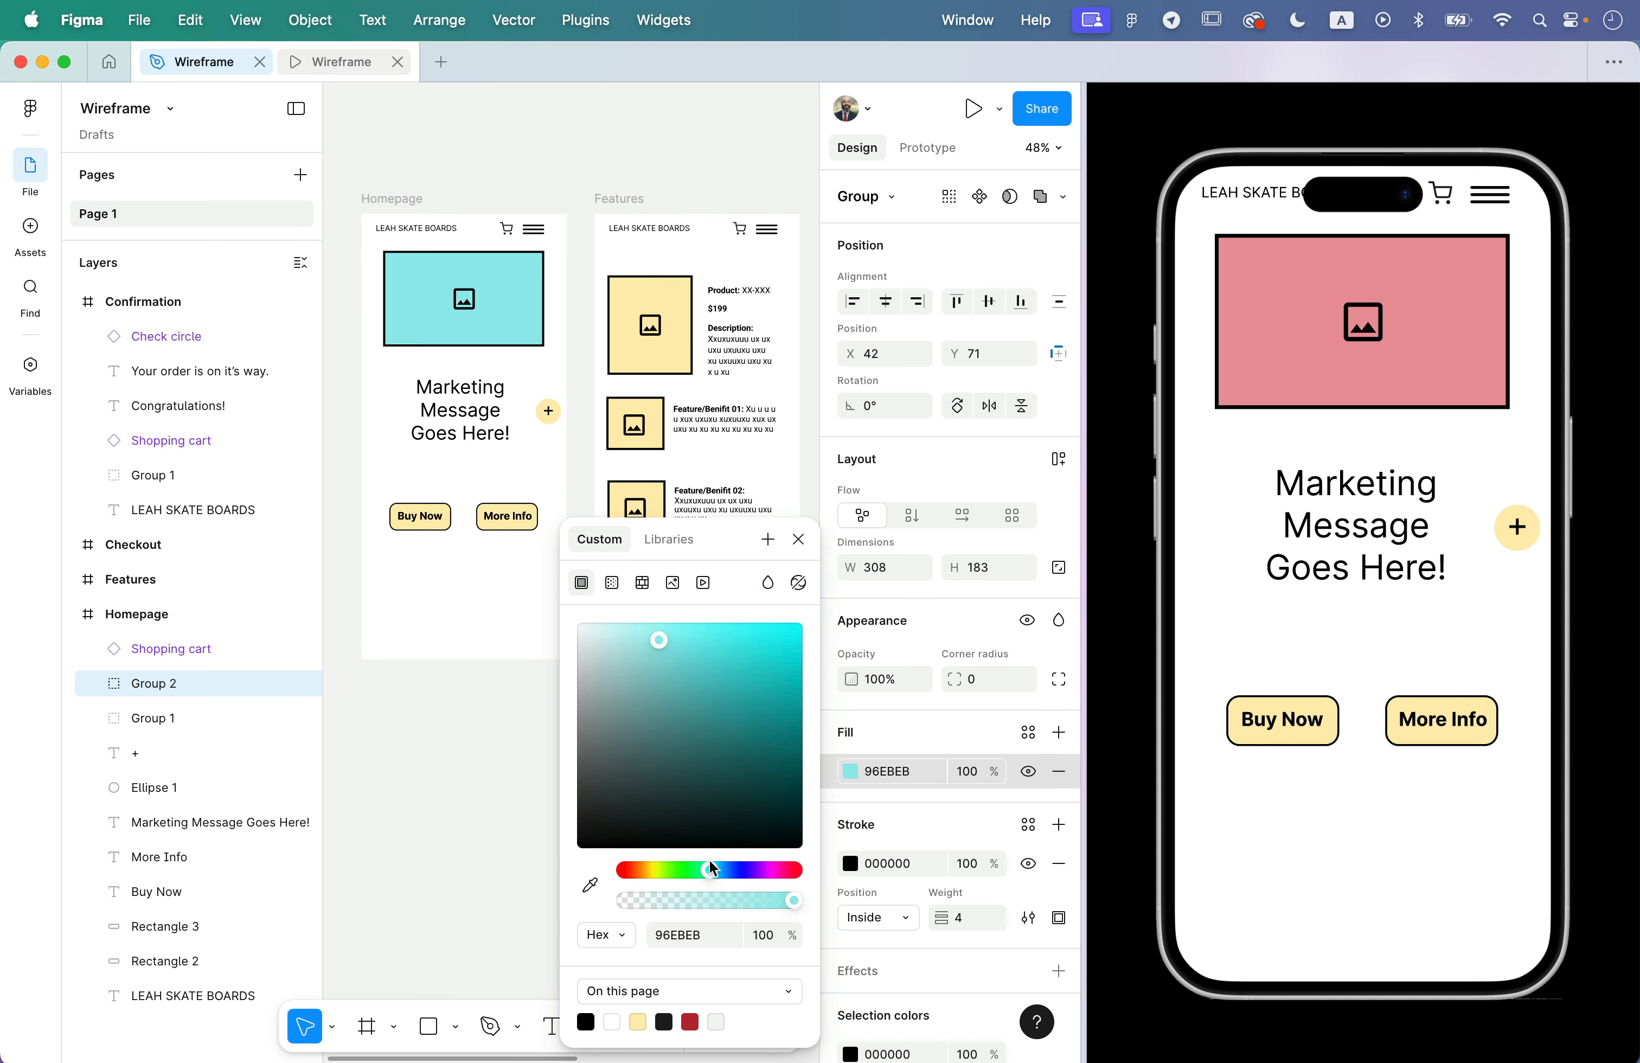
pyautogui.click(752, 673)
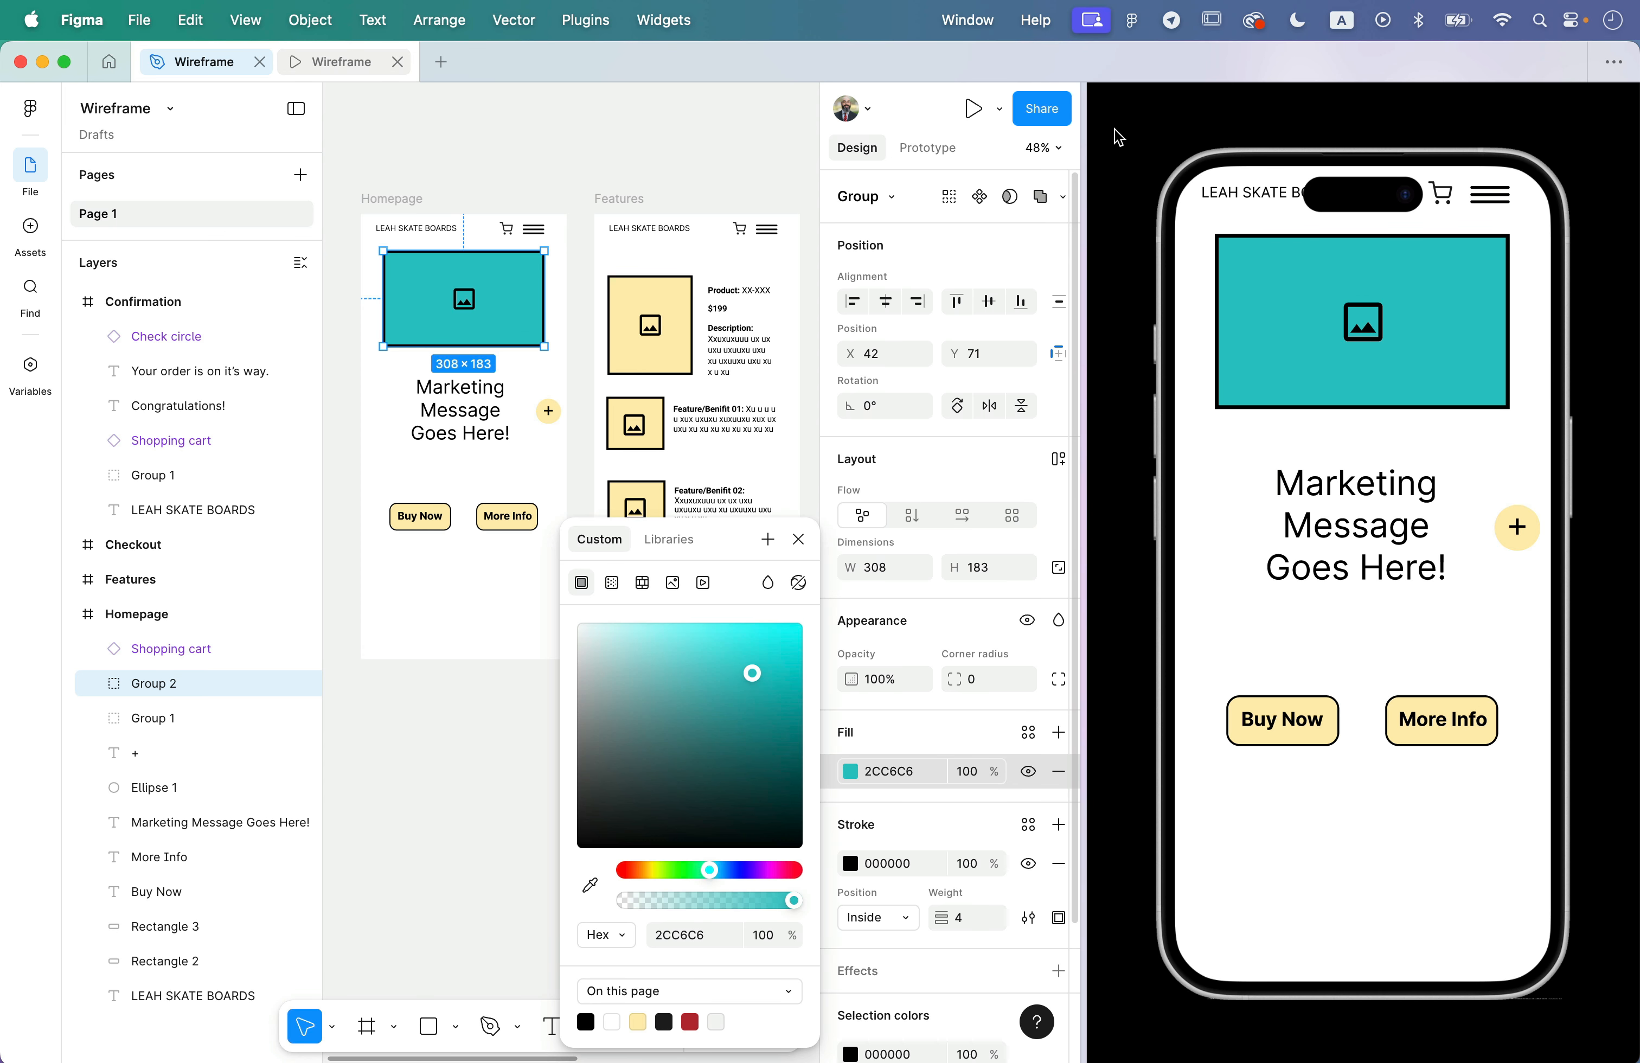
# - Close the split-view prototype and open the prototype in the floating Preview window instead
pyautogui.click(398, 62)
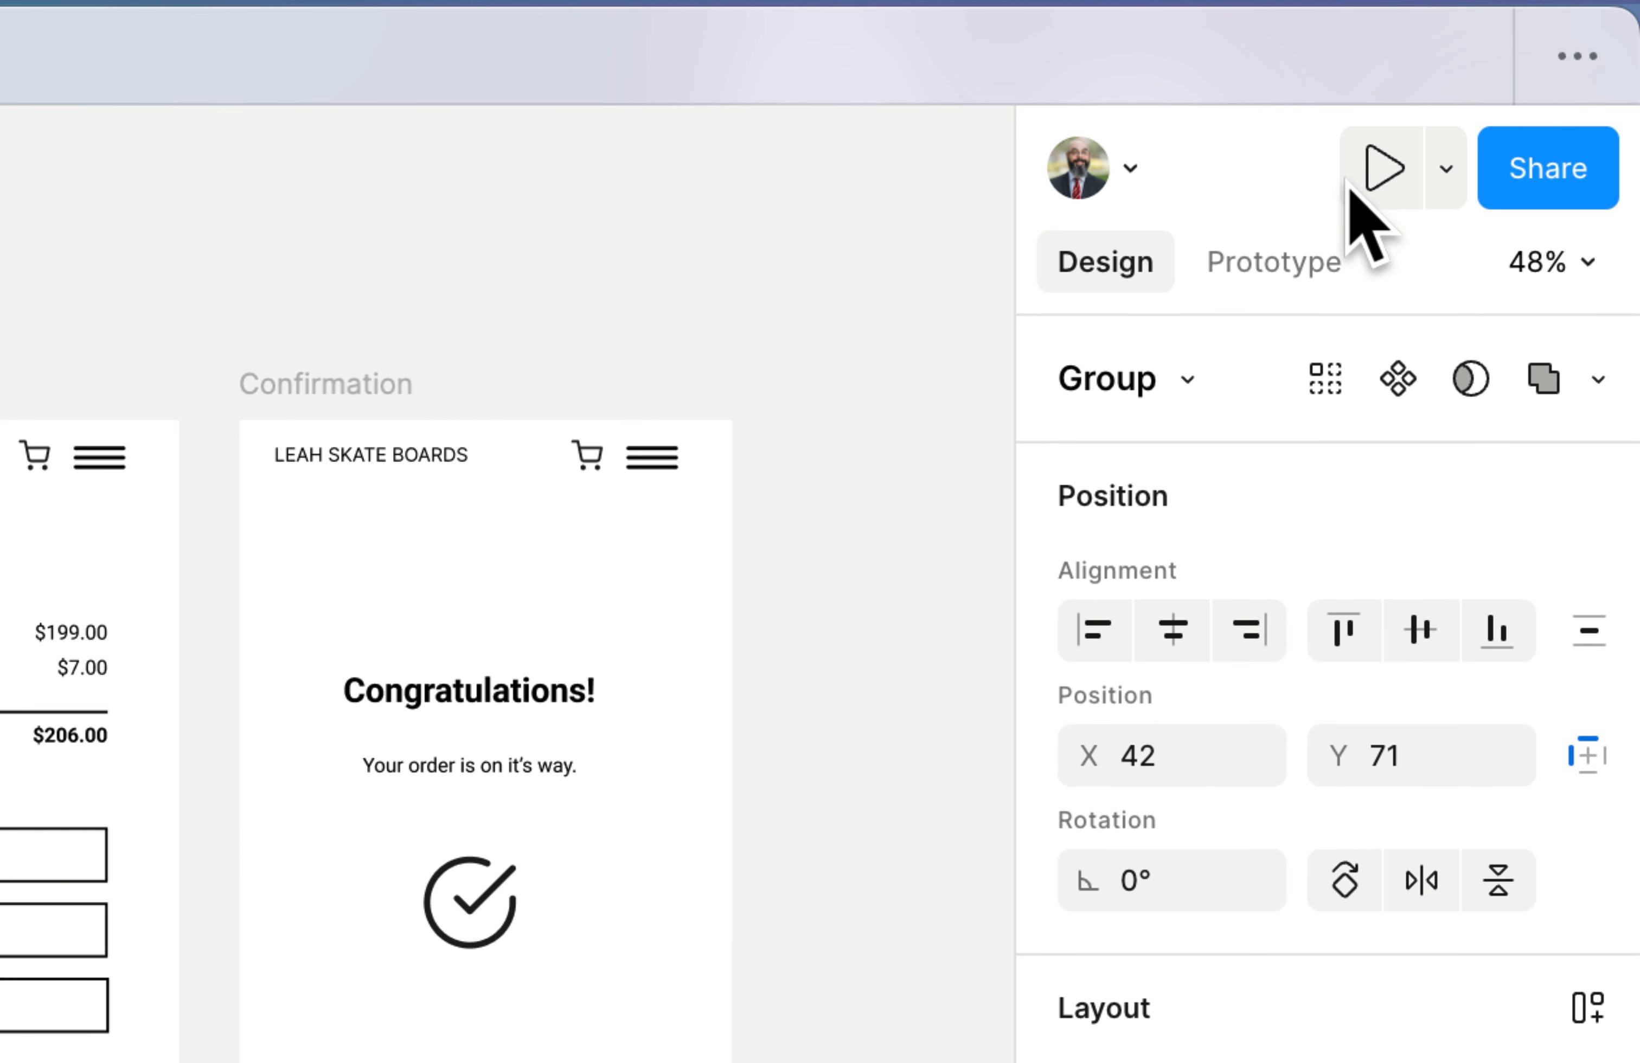
pyautogui.click(1447, 170)
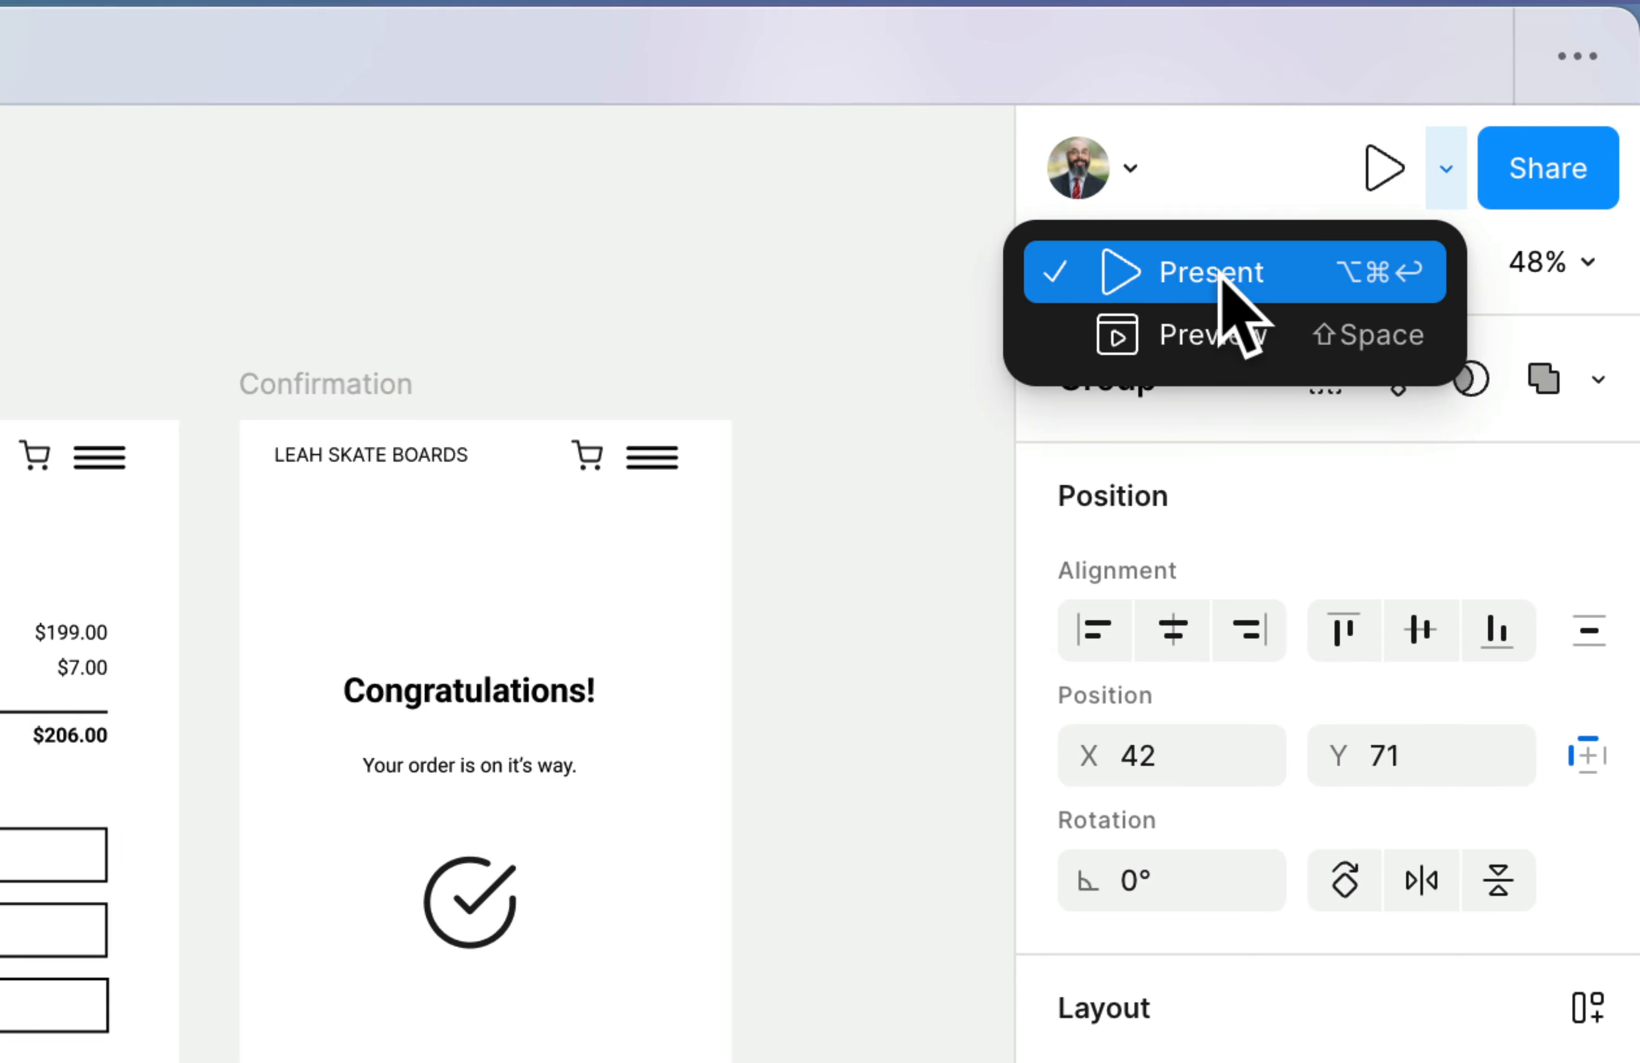
pyautogui.click(1228, 342)
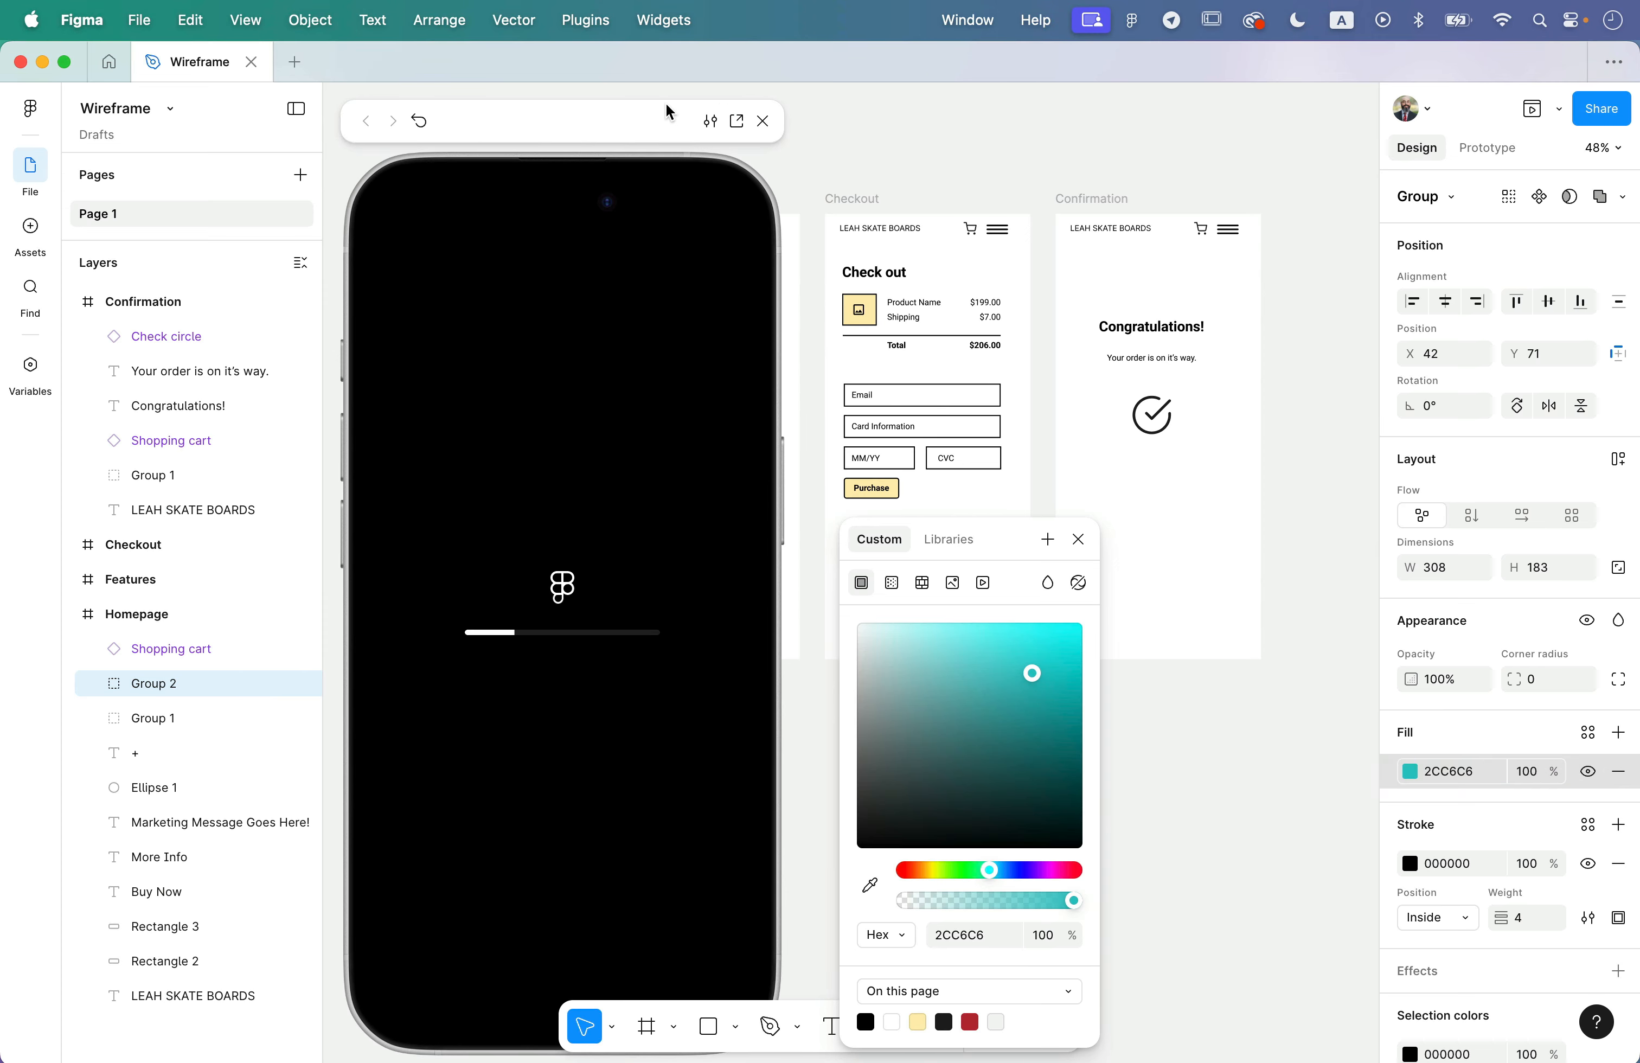
# - Shrink the floating preview to roughly the size of a frame and move it beside the Checkout frame
pyautogui.moveTo(512, 126); pyautogui.dragTo(1242, 115)
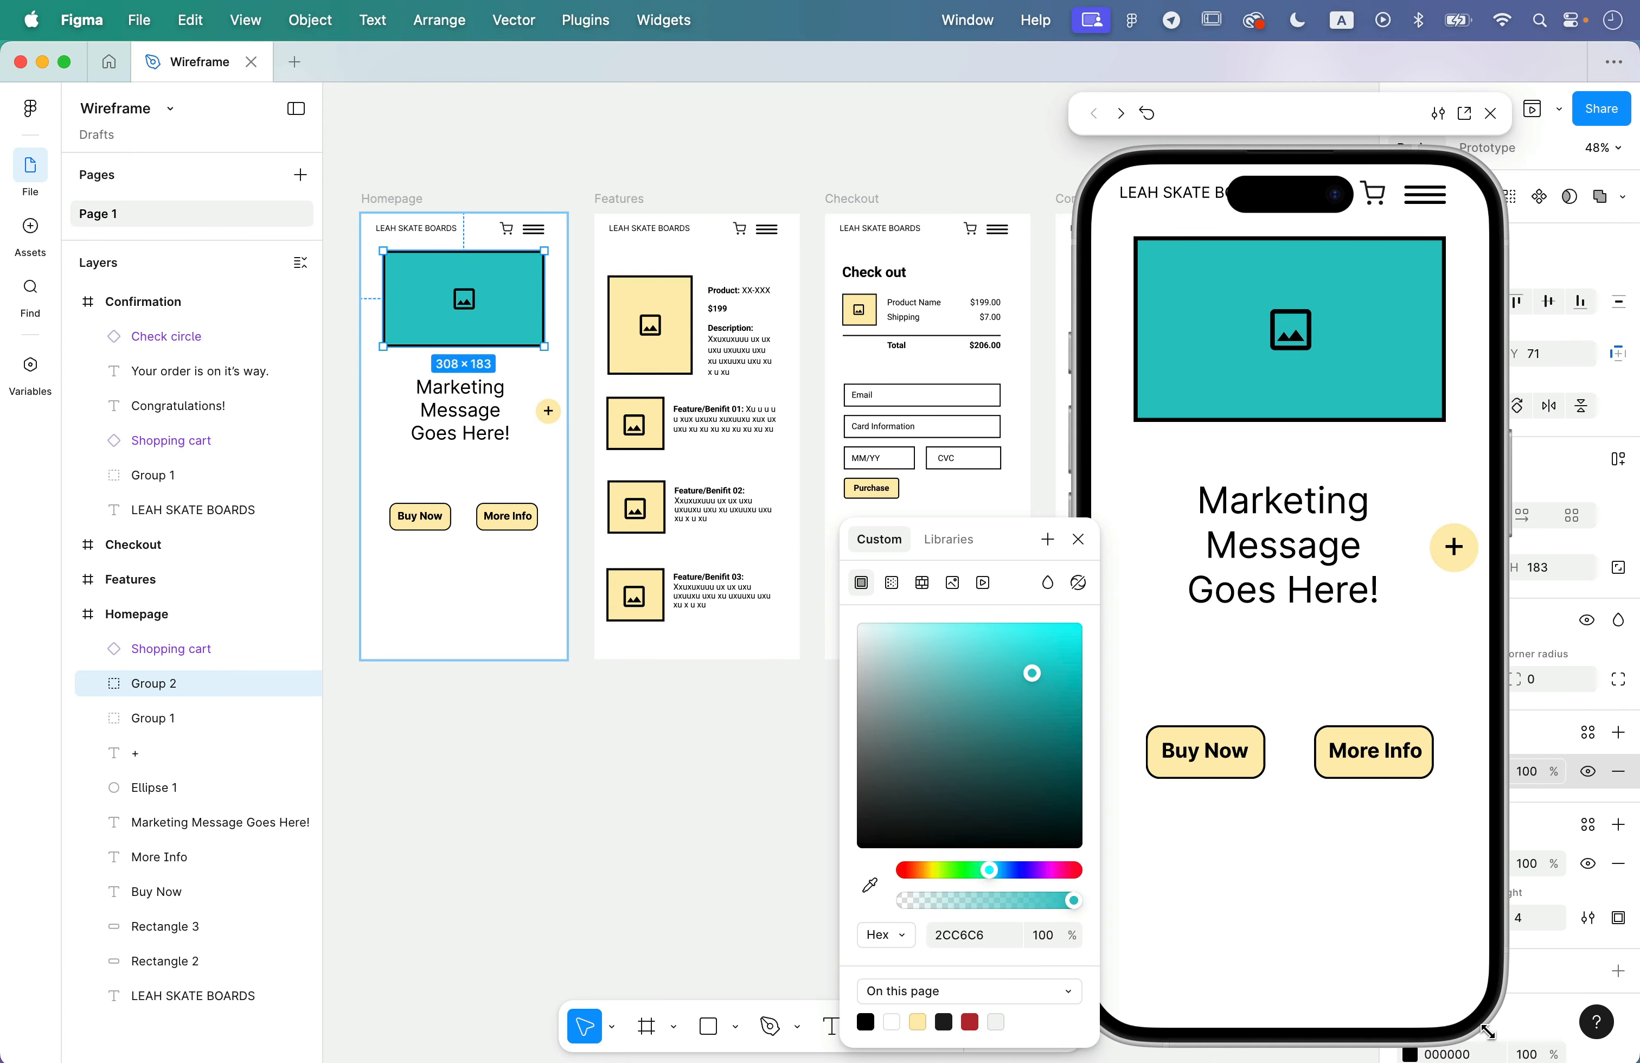
pyautogui.moveTo(1487, 1031); pyautogui.dragTo(1300, 624)
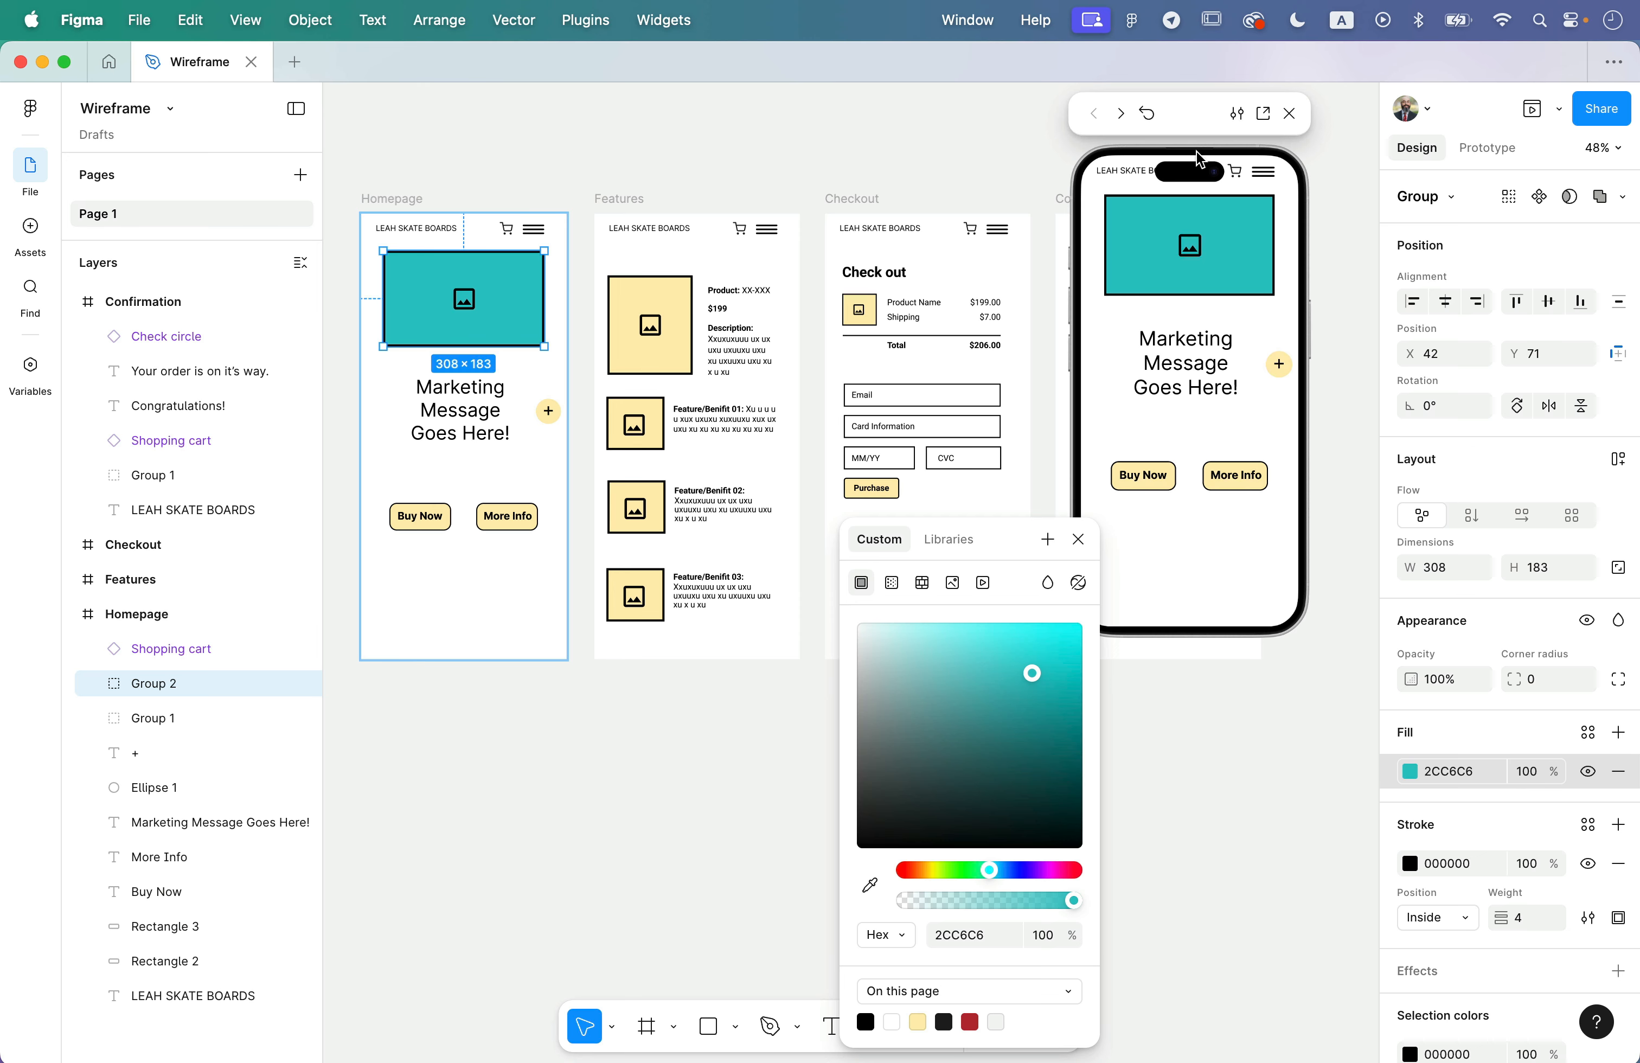
pyautogui.moveTo(1199, 131); pyautogui.dragTo(1308, 413)
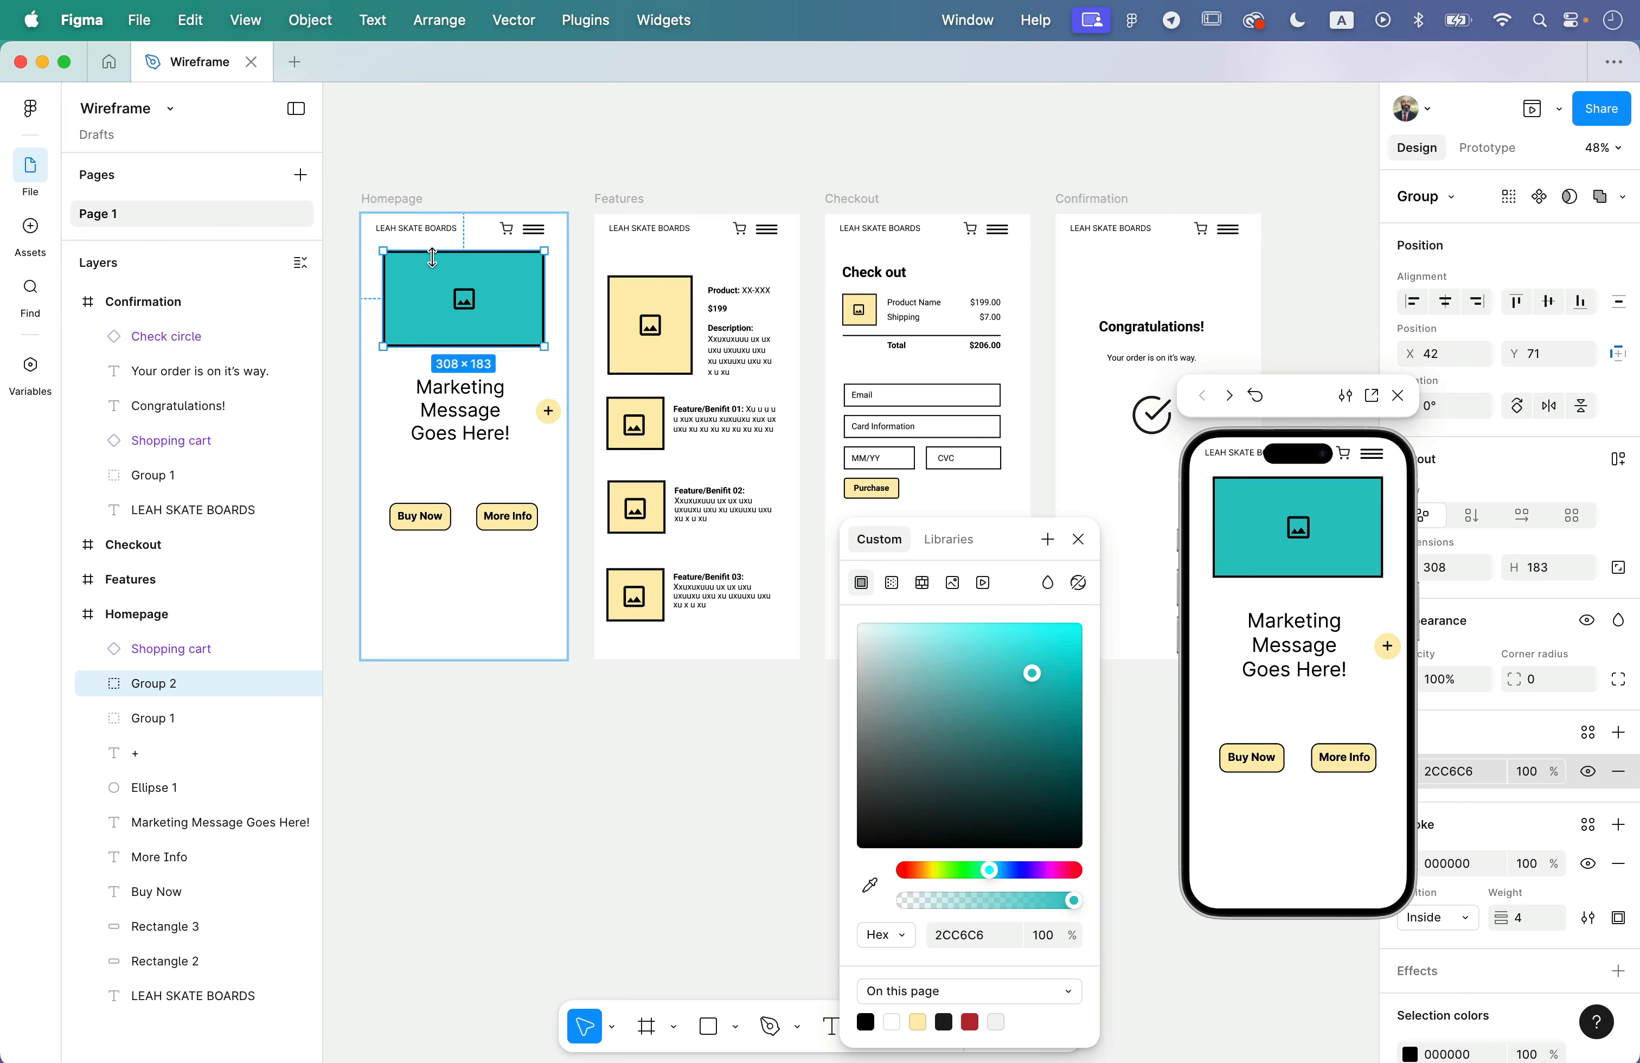
# - Restore the Homepage image placeholder's fill to the page's yellow FFEEB3 and close the colour picker
pyautogui.click(917, 1020)
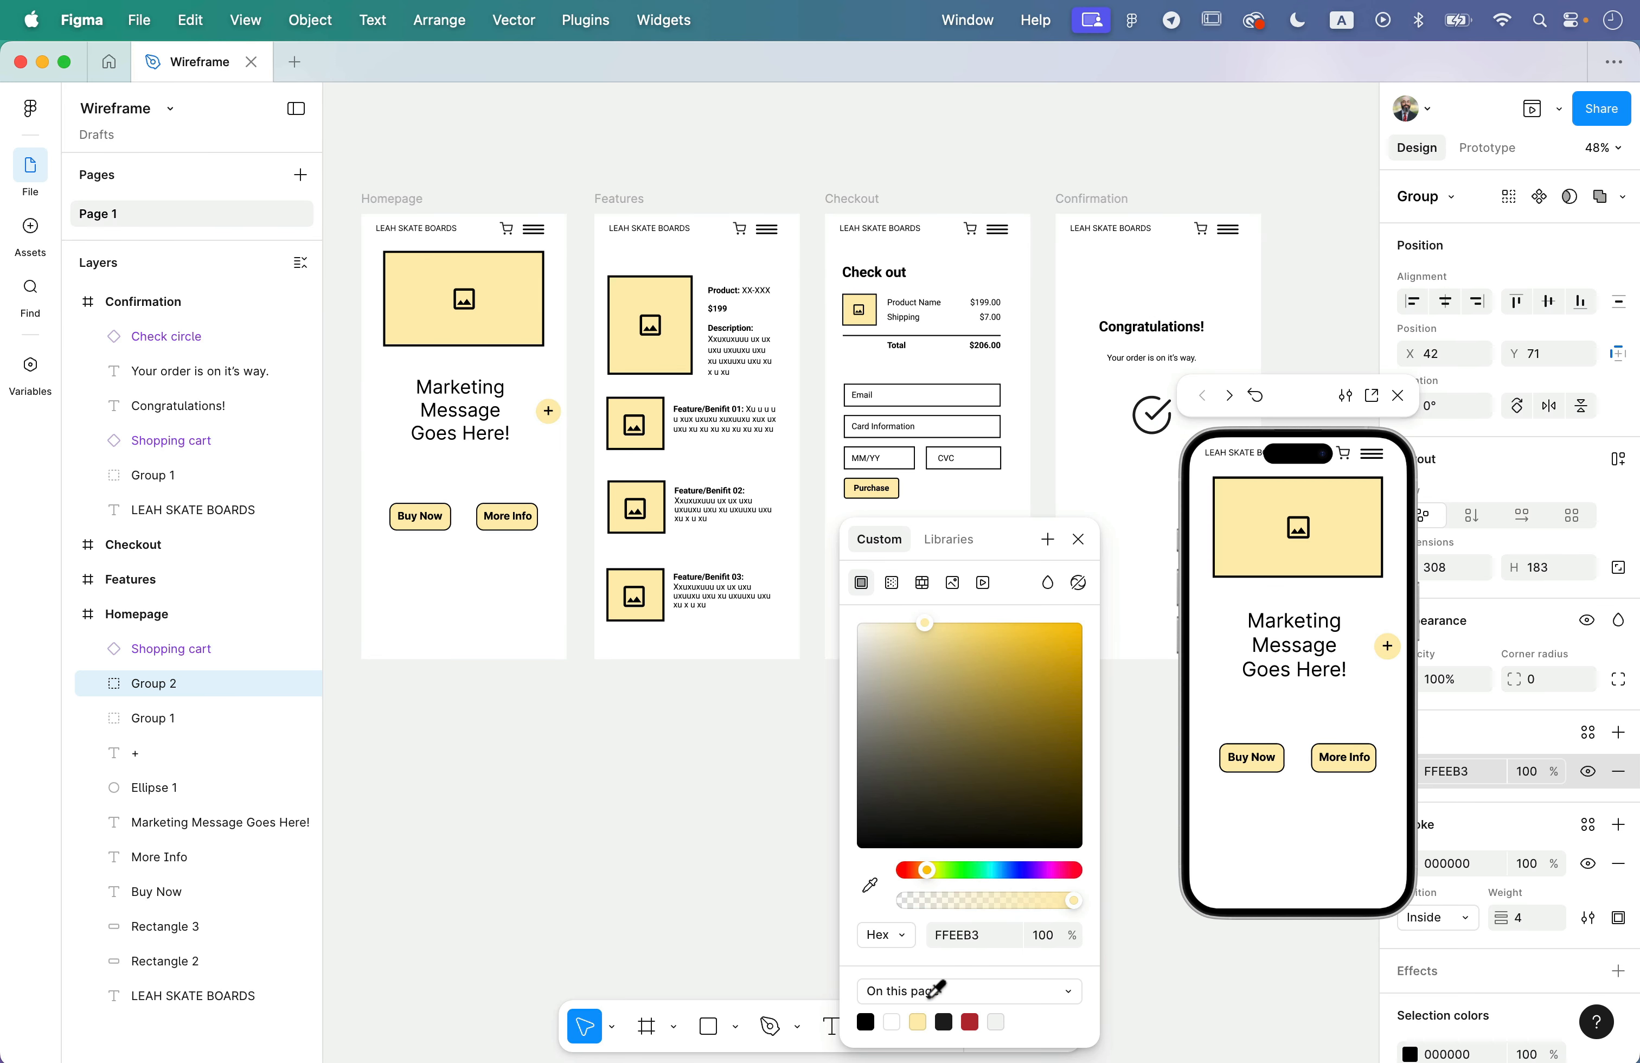
pyautogui.moveTo(1296, 412); pyautogui.dragTo(1289, 468)
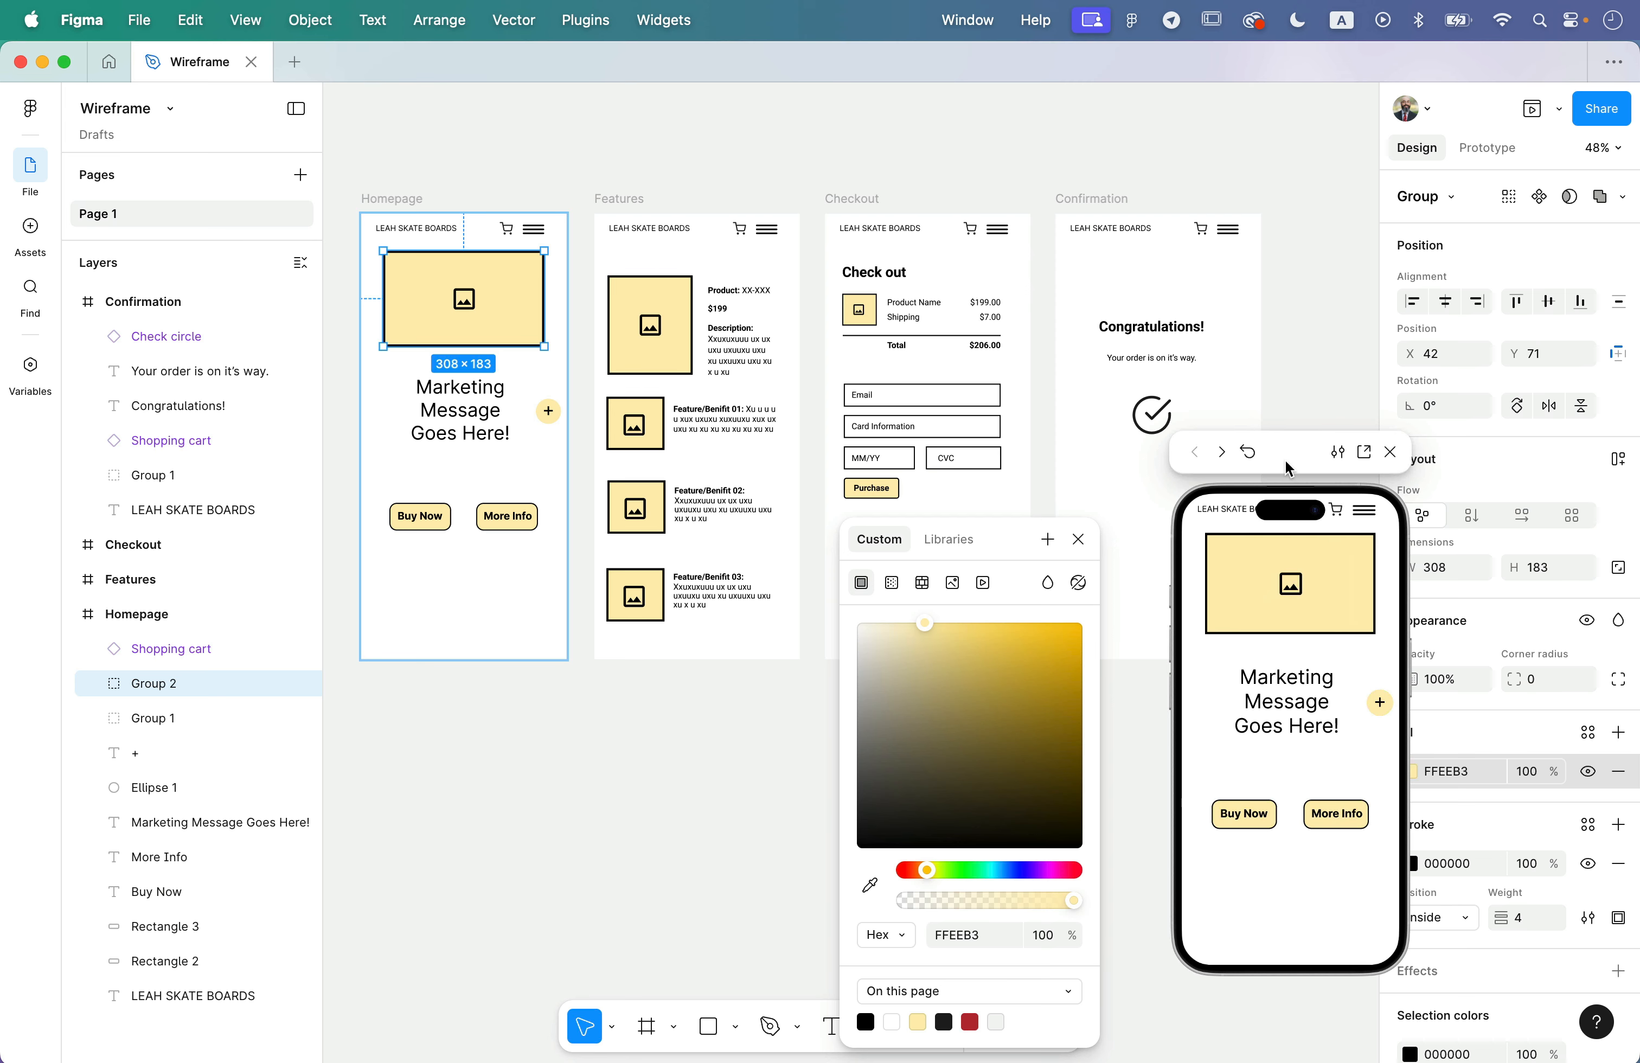
pyautogui.click(1079, 539)
pyautogui.scroll(1, 1152, 656)
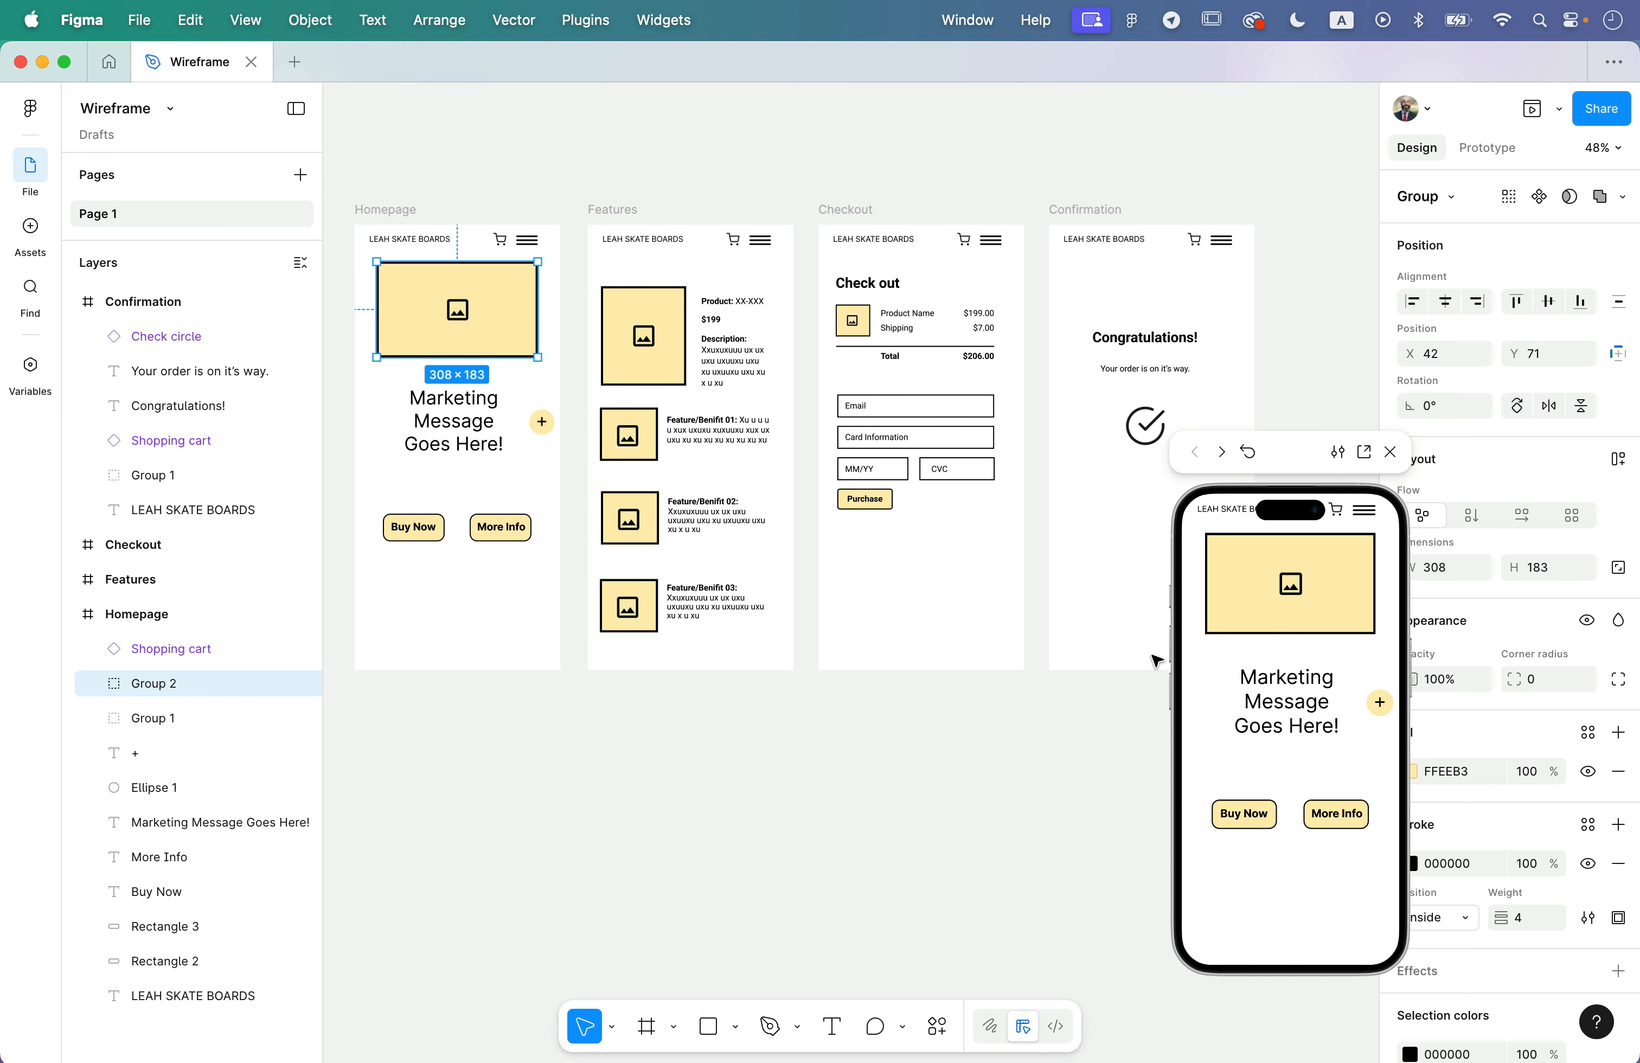
# - Advance the floating preview from the Homepage to the Checkout screen, and close the preview with nothing left selected
pyautogui.click(1295, 597)
pyautogui.click(1314, 640)
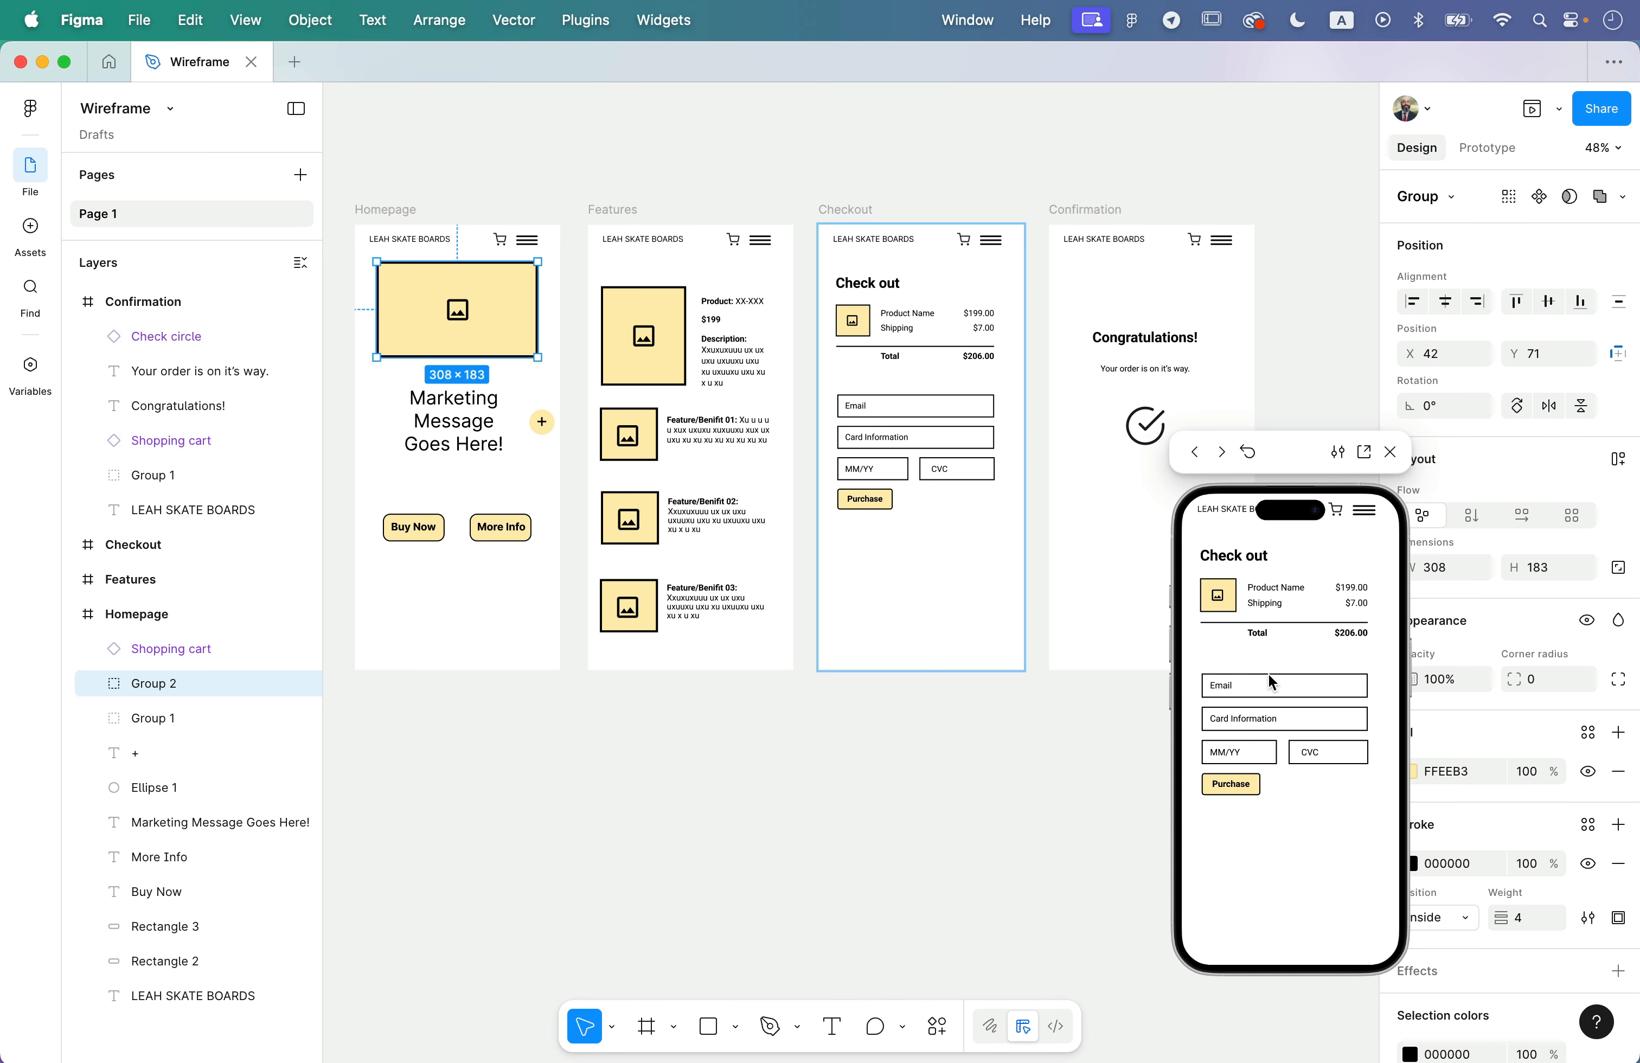
pyautogui.click(1392, 453)
pyautogui.click(888, 753)
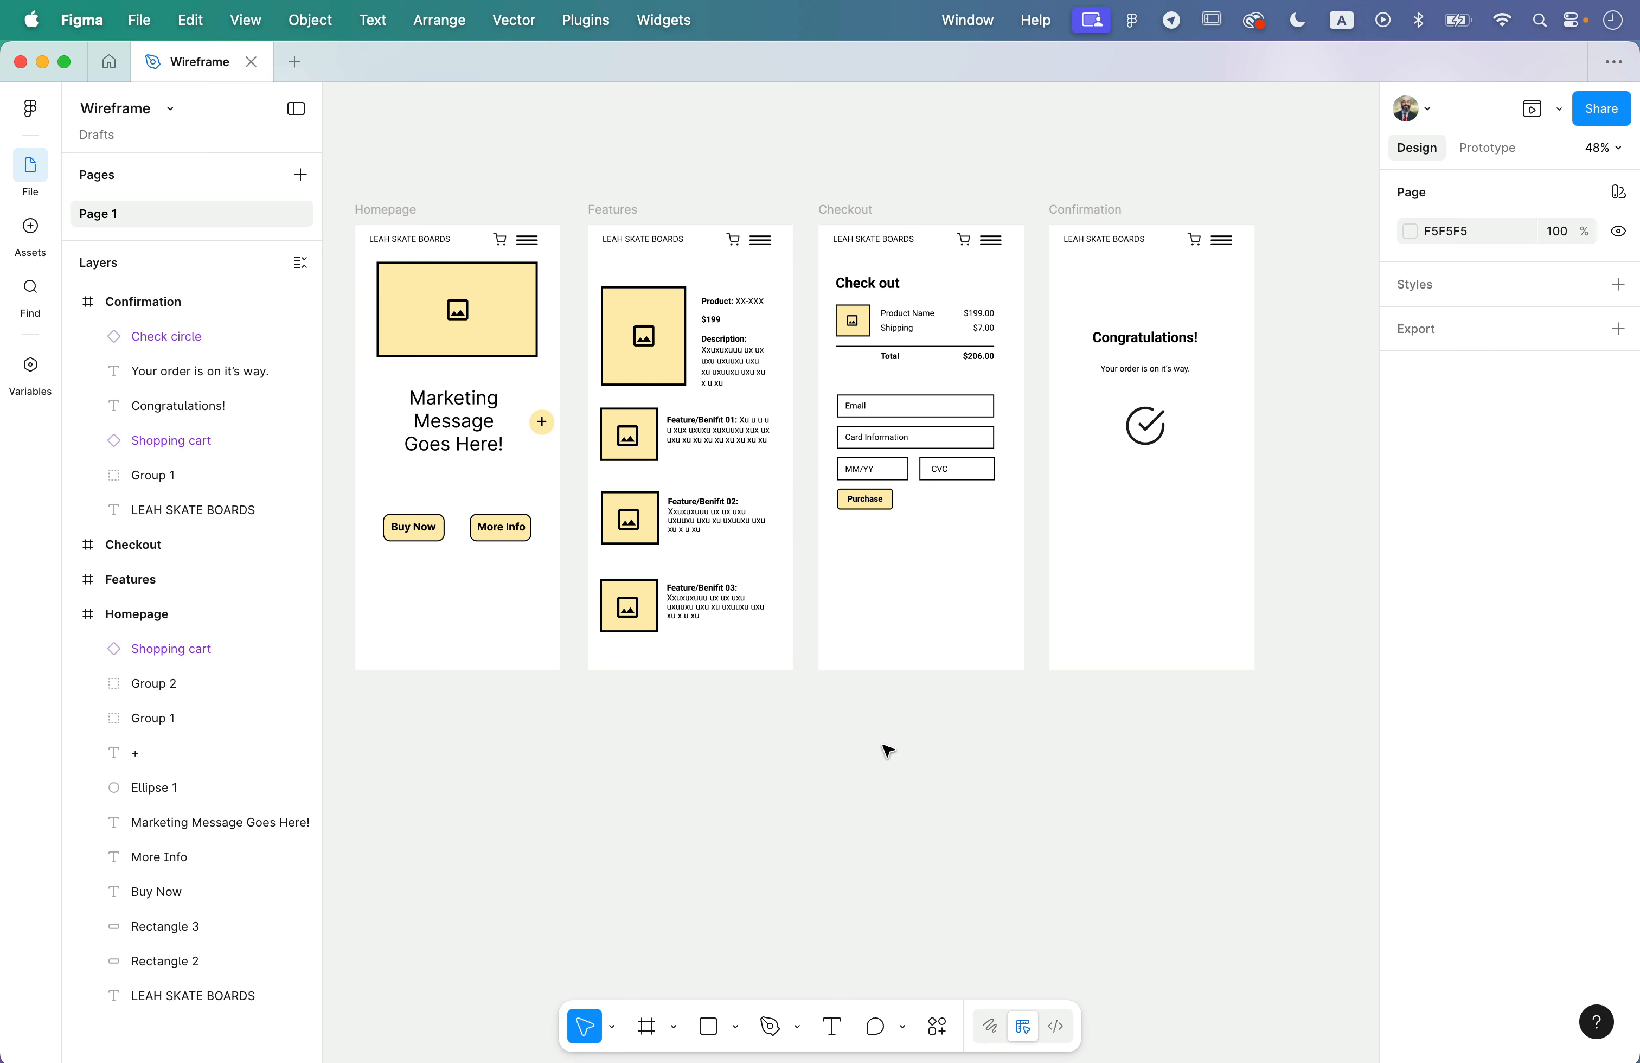
# - Show the prototype settings and set the preview device to Android Medium
pyautogui.scroll(1, 920, 502)
pyautogui.click(1488, 147)
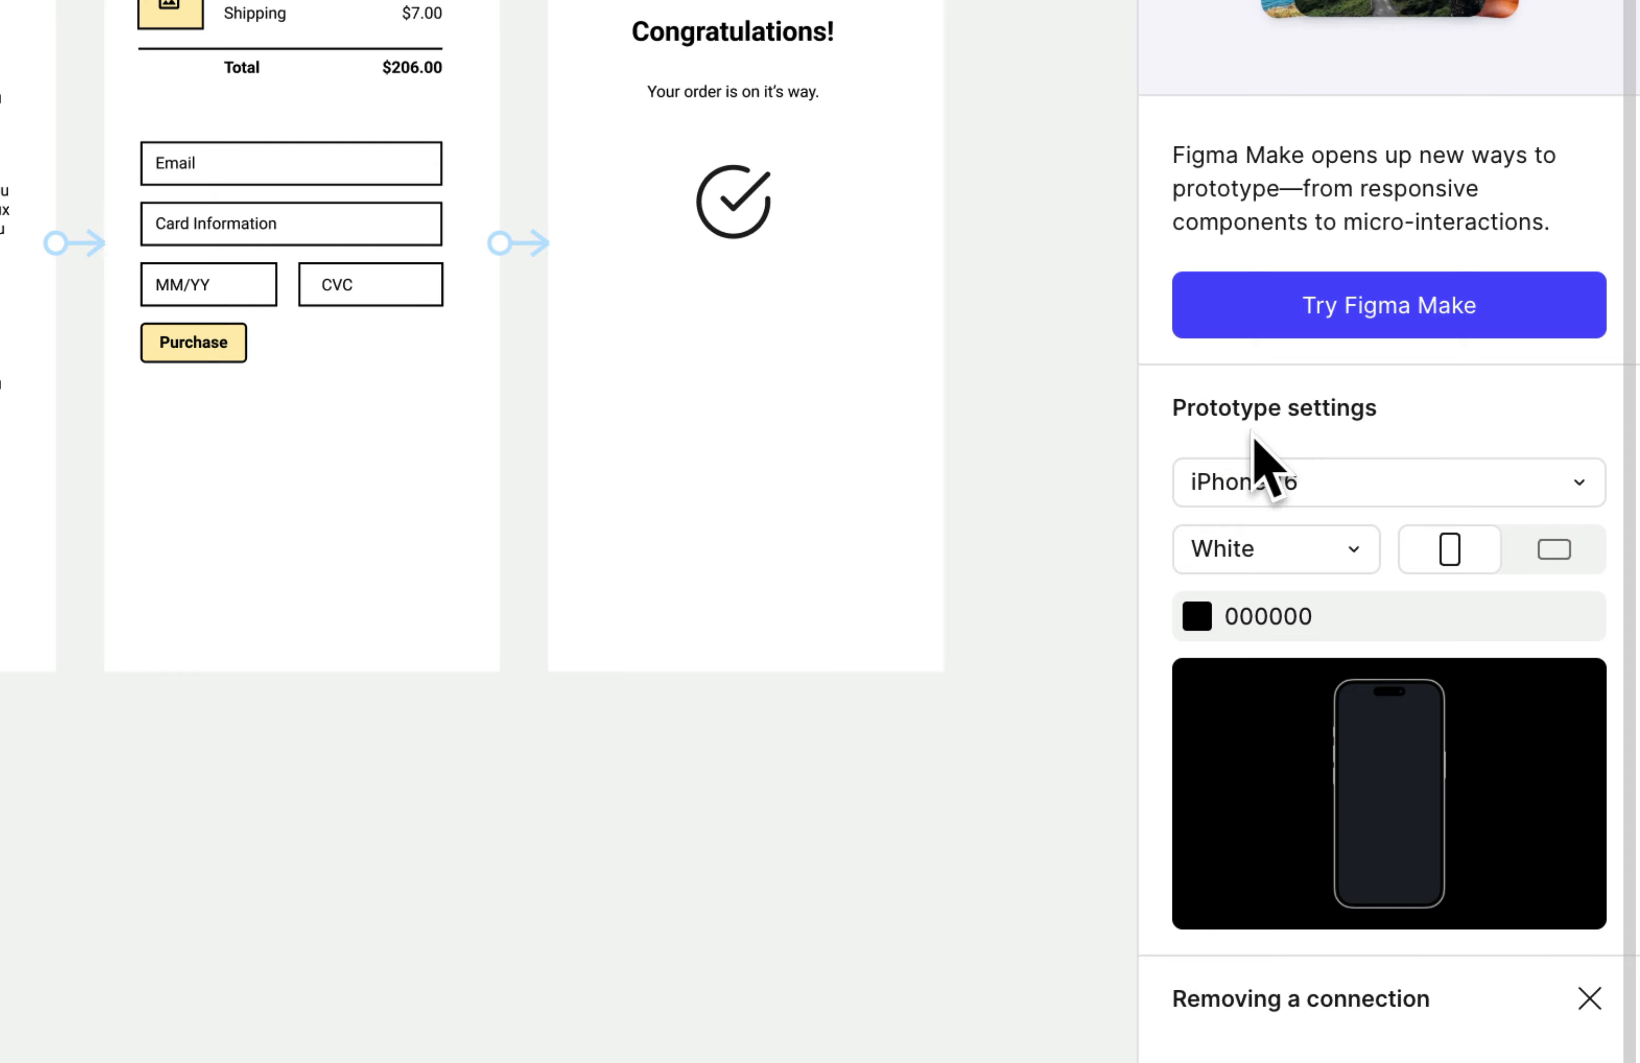
pyautogui.click(1459, 481)
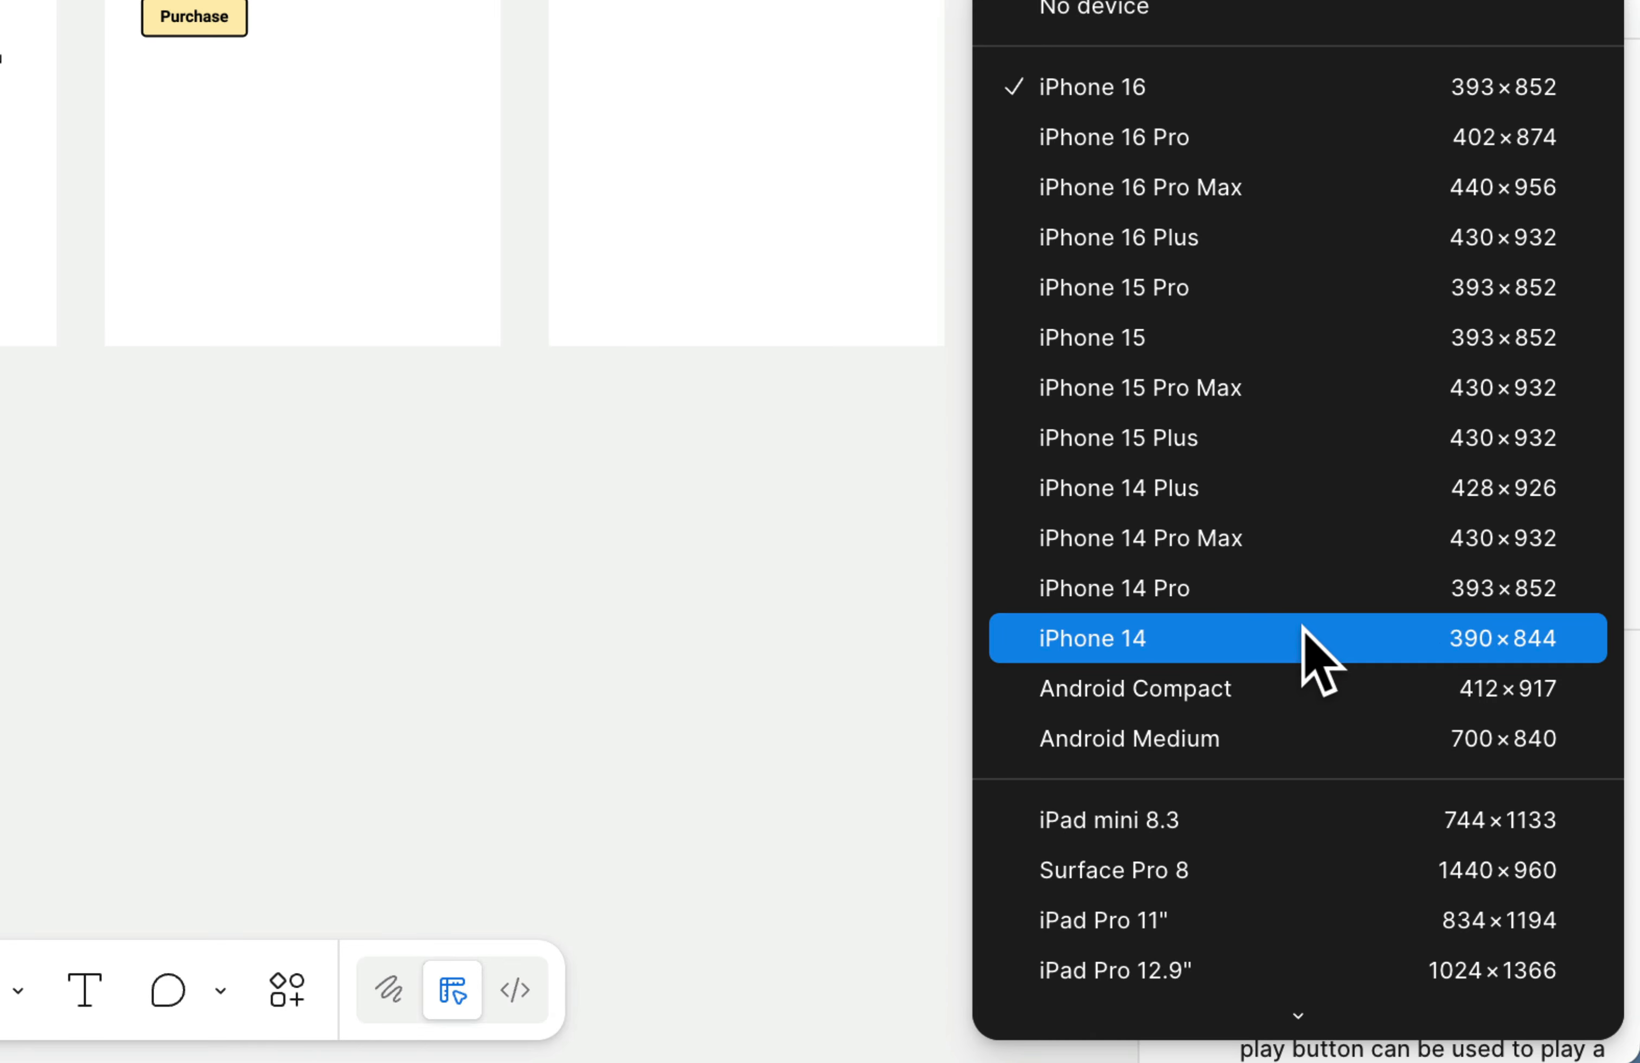
pyautogui.click(1191, 735)
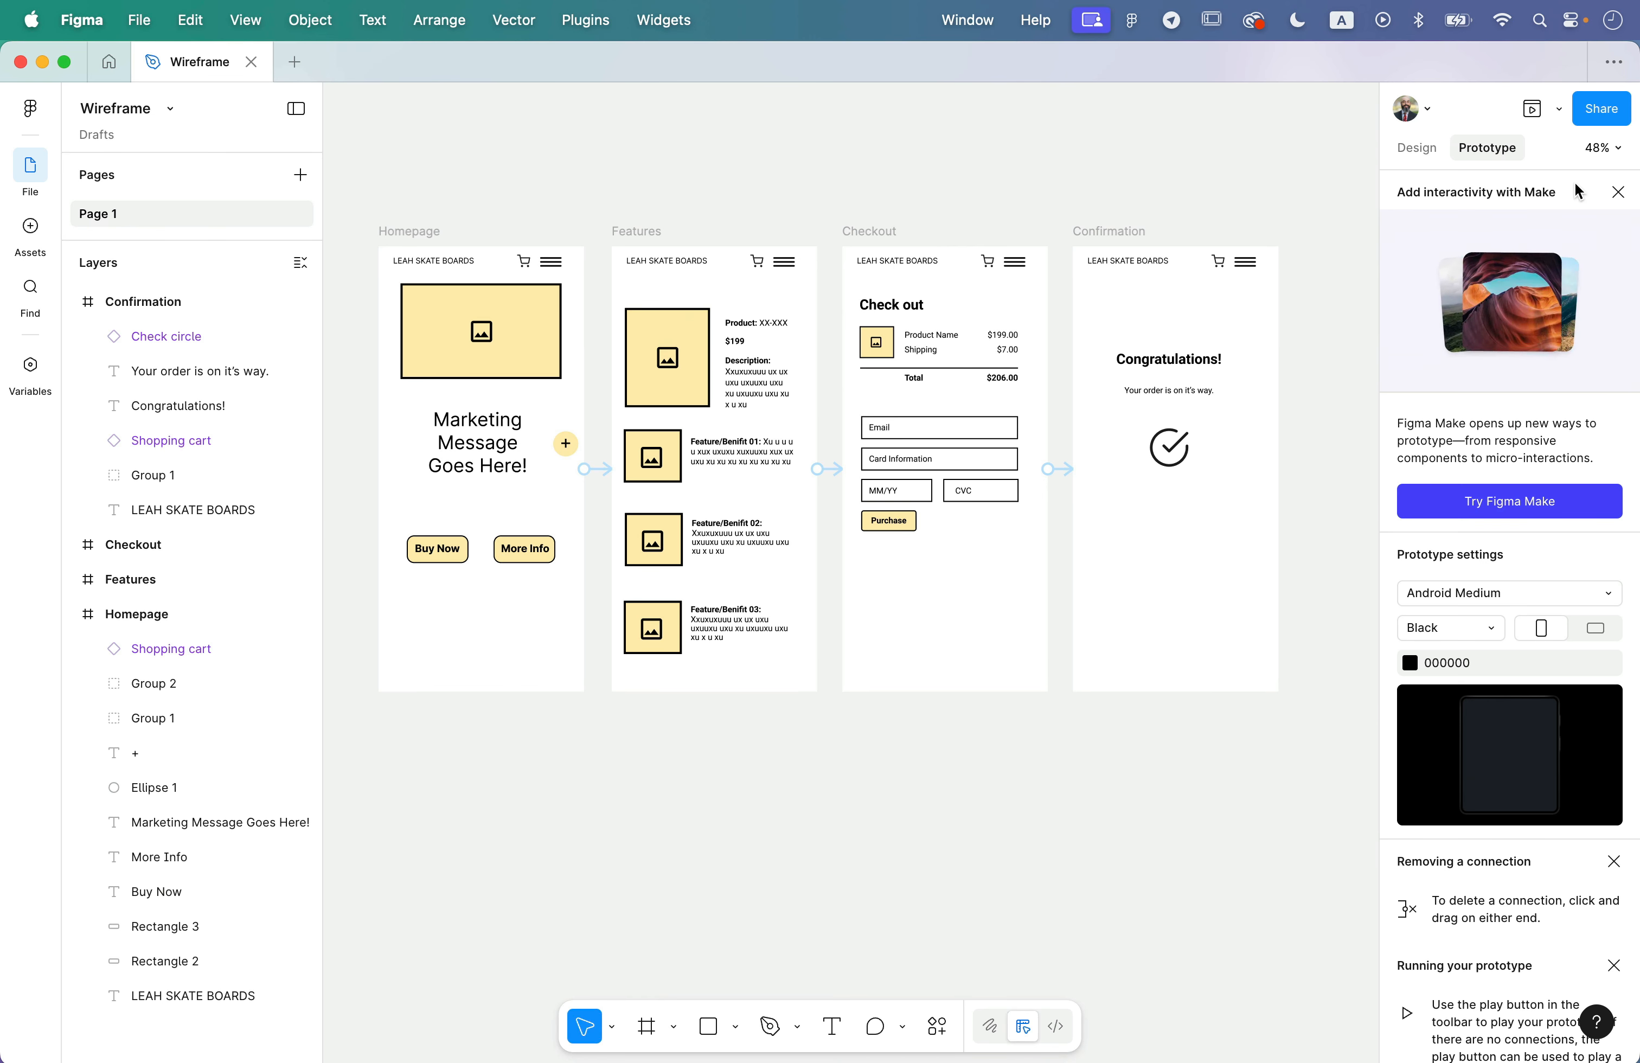
# - Present the prototype full screen, advance from the Homepage to the Confirmation screen, and close the presentation
pyautogui.click(1560, 108)
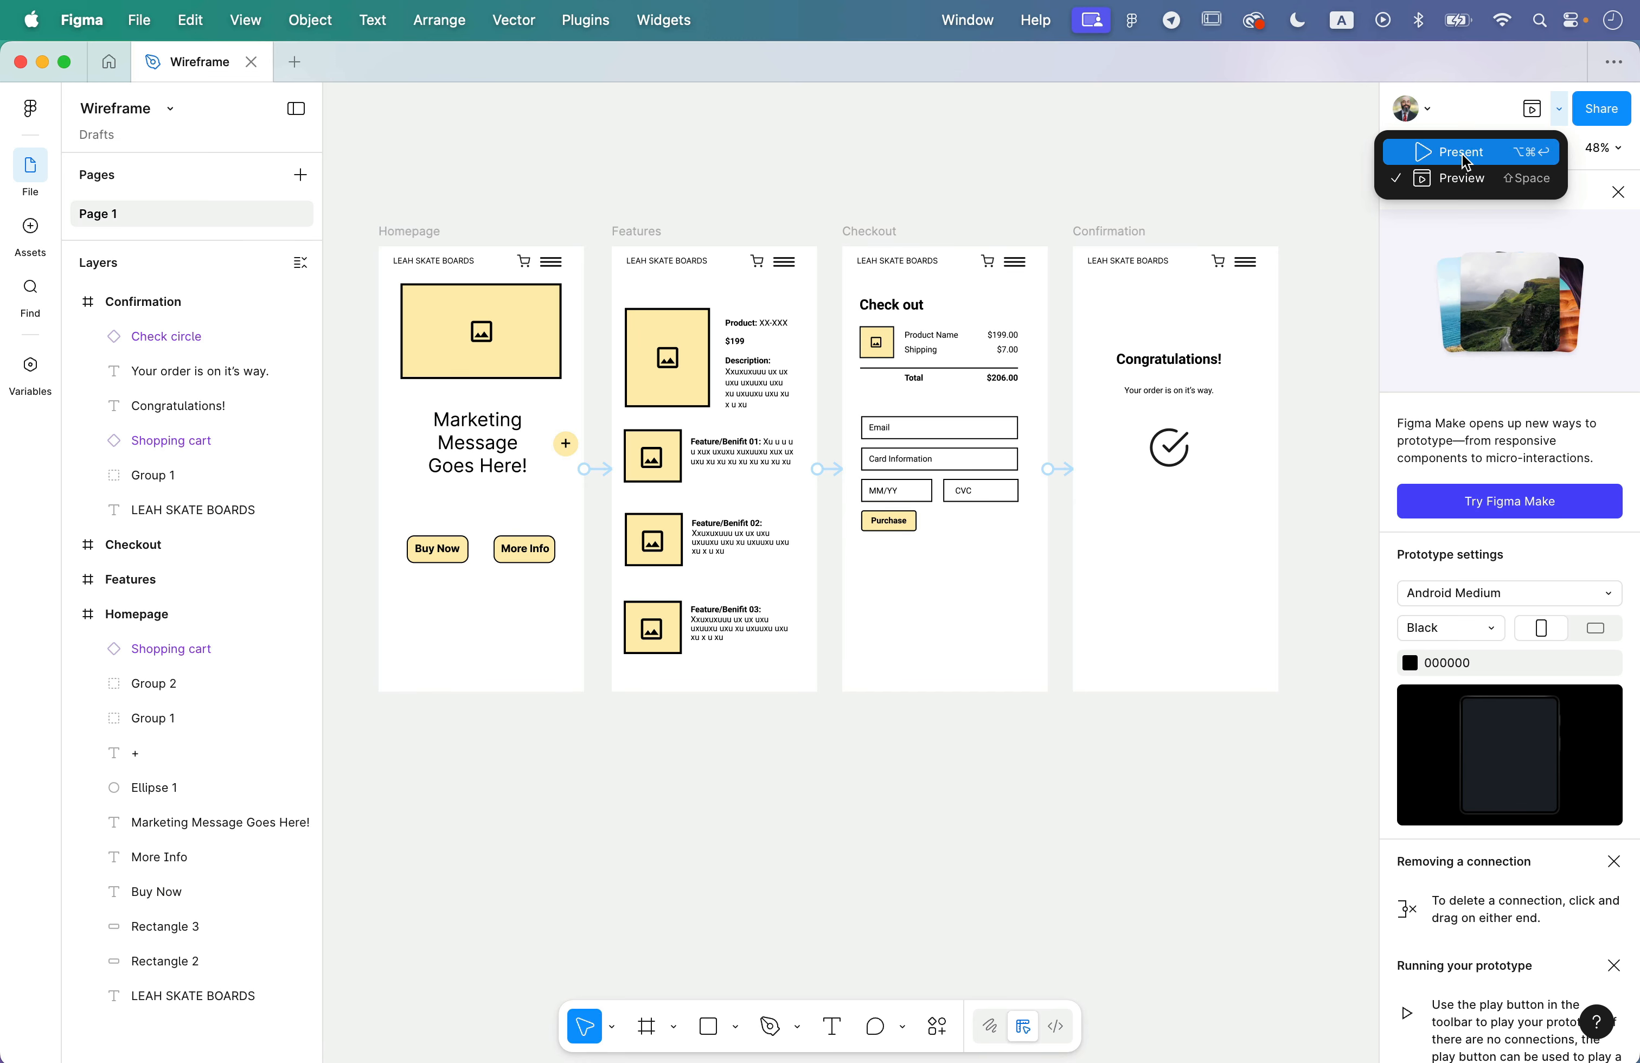
pyautogui.click(1443, 153)
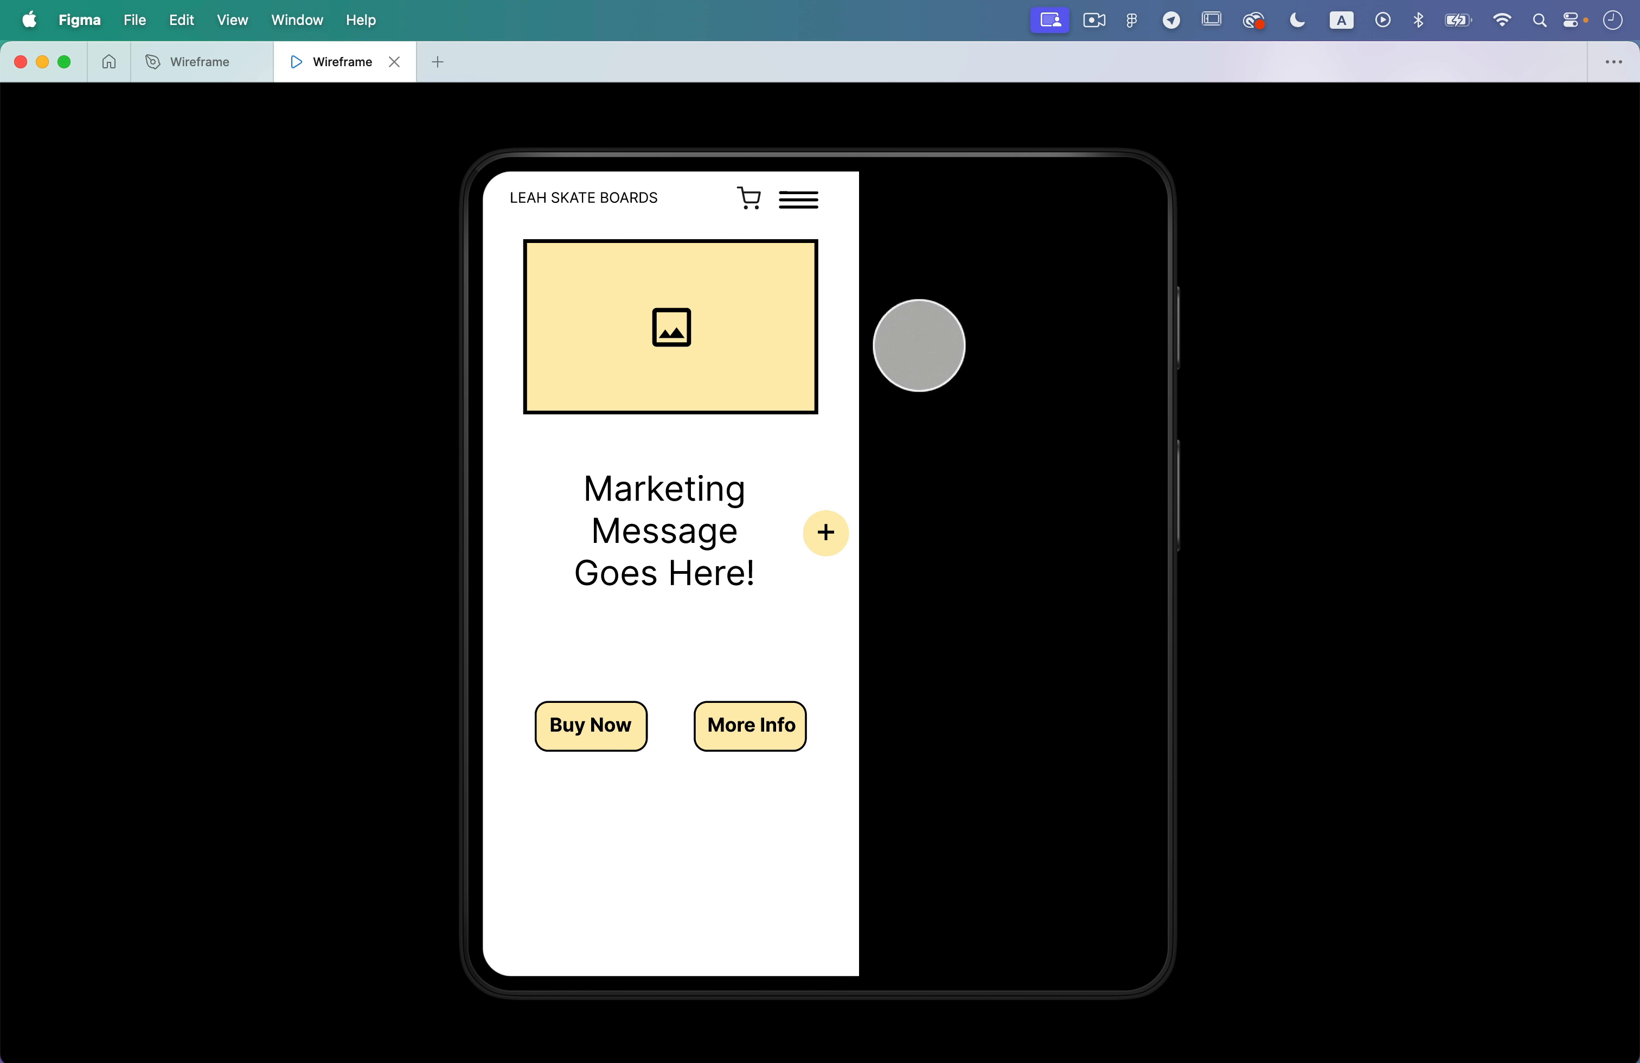
pyautogui.click(783, 450)
pyautogui.click(746, 496)
pyautogui.click(742, 504)
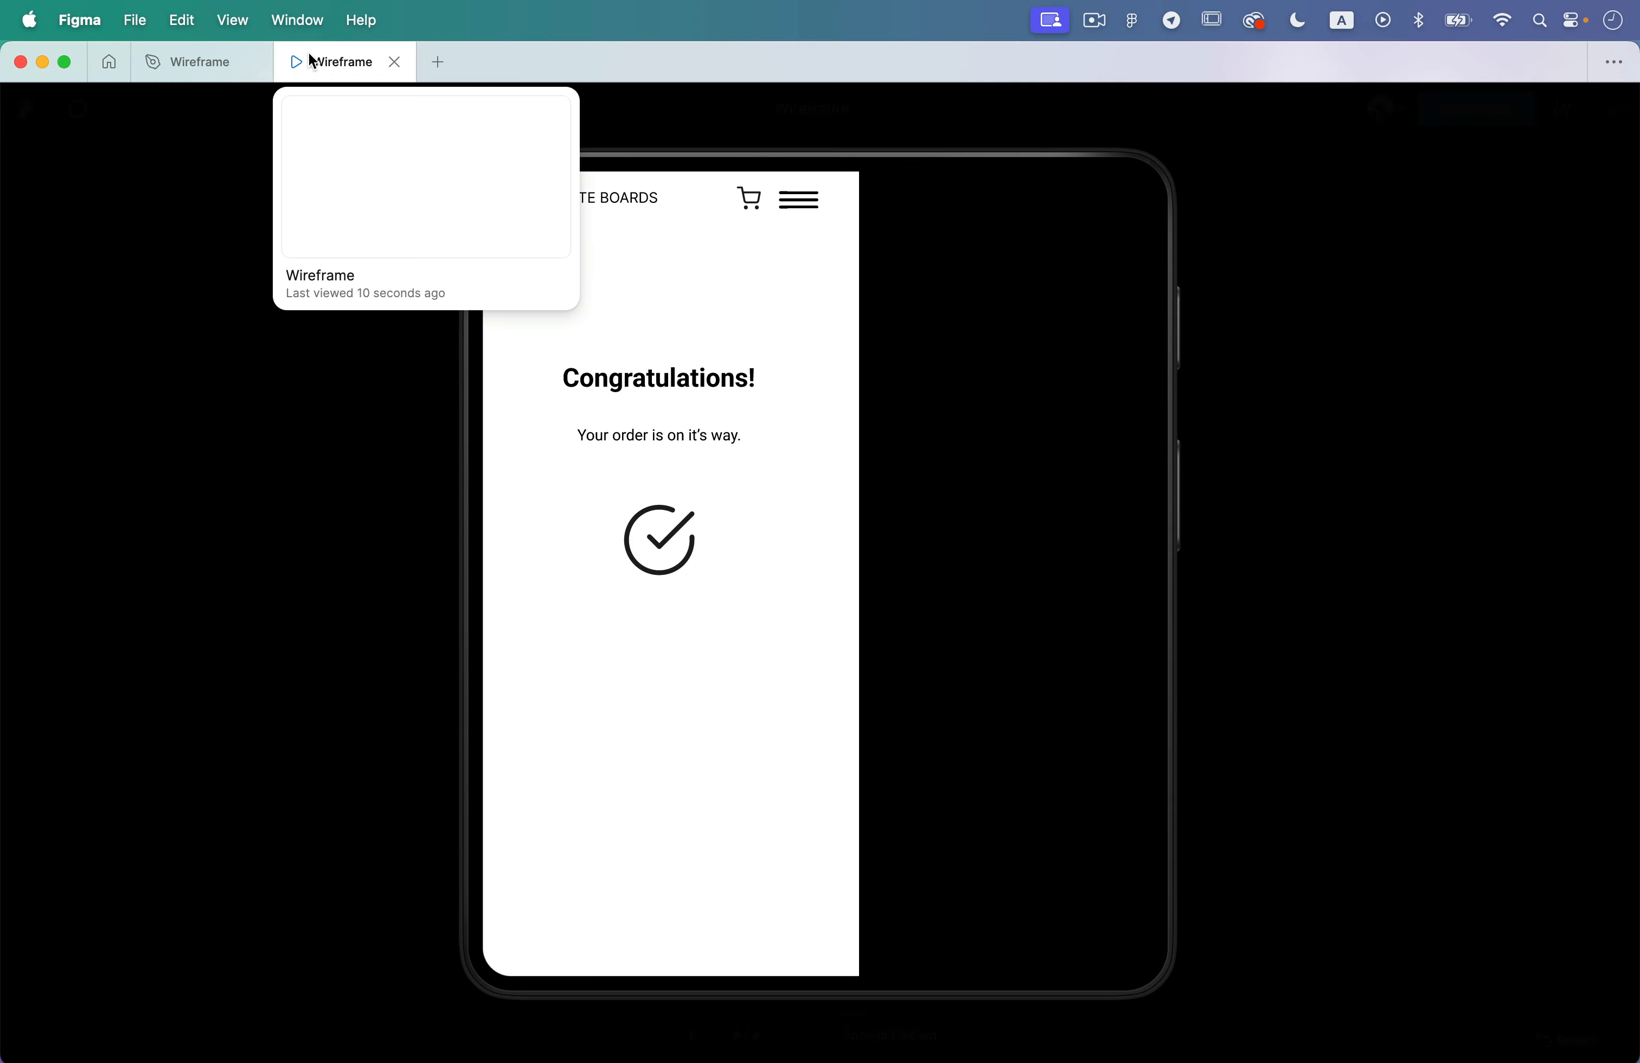
pyautogui.click(395, 61)
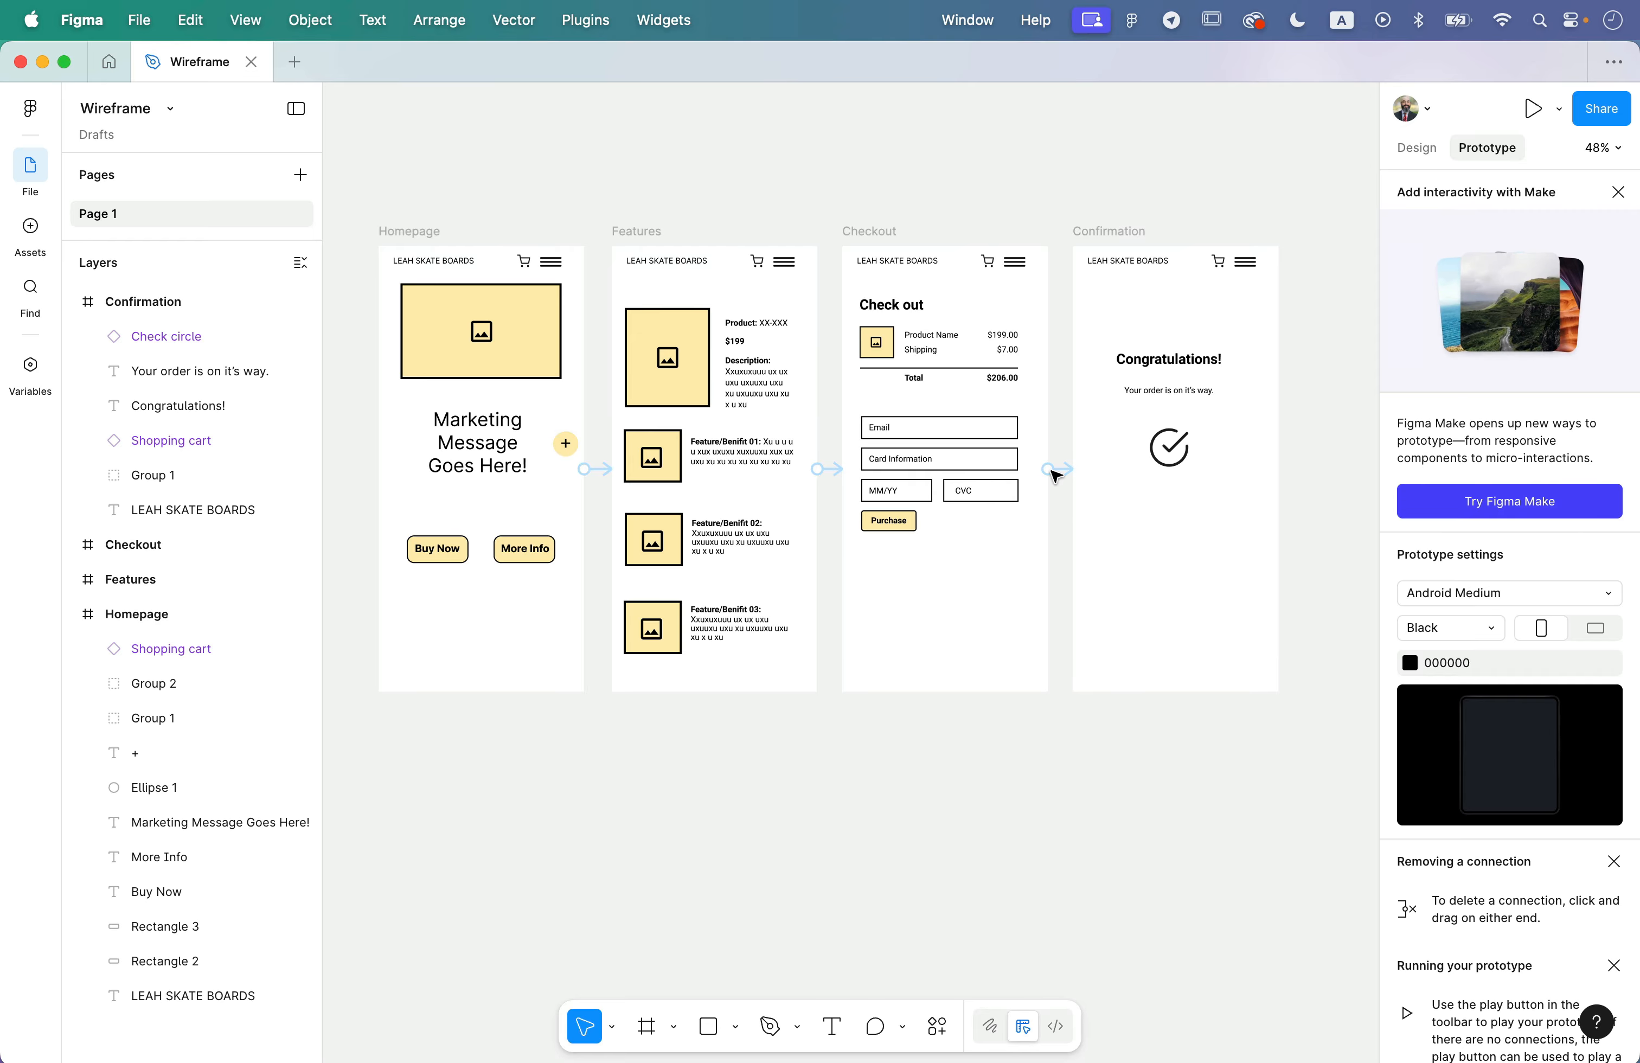
pyautogui.scroll(5, 1108, 472)
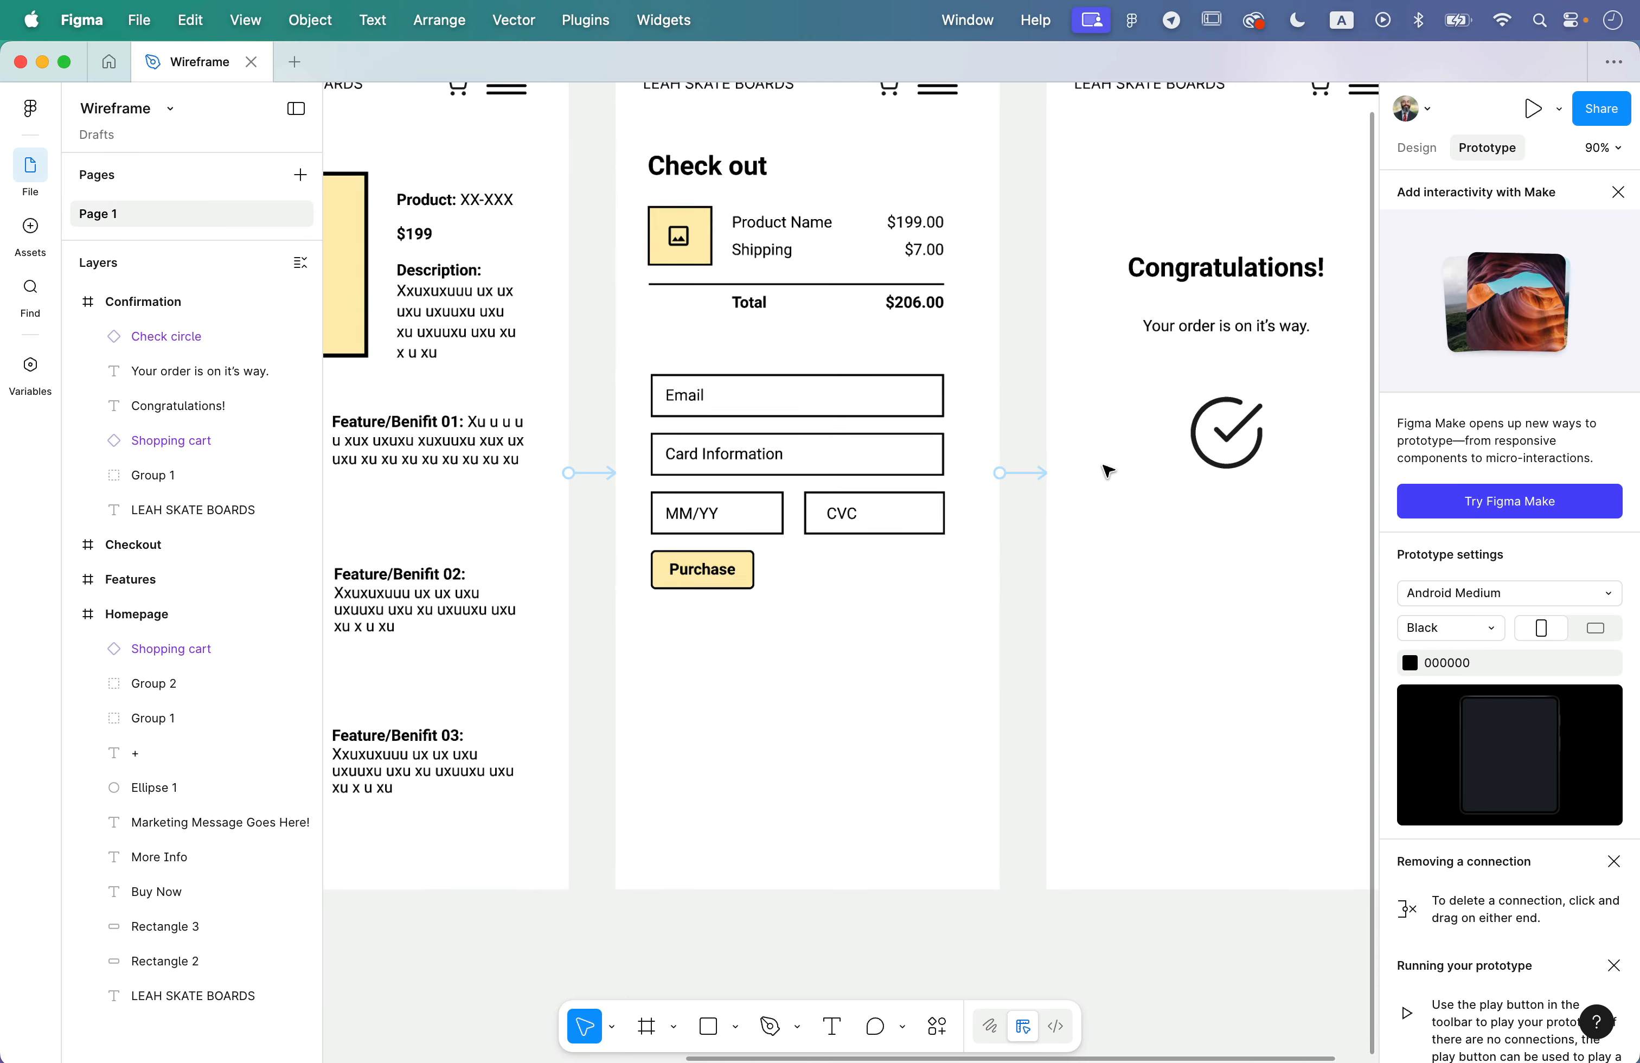
pyautogui.click(1002, 476)
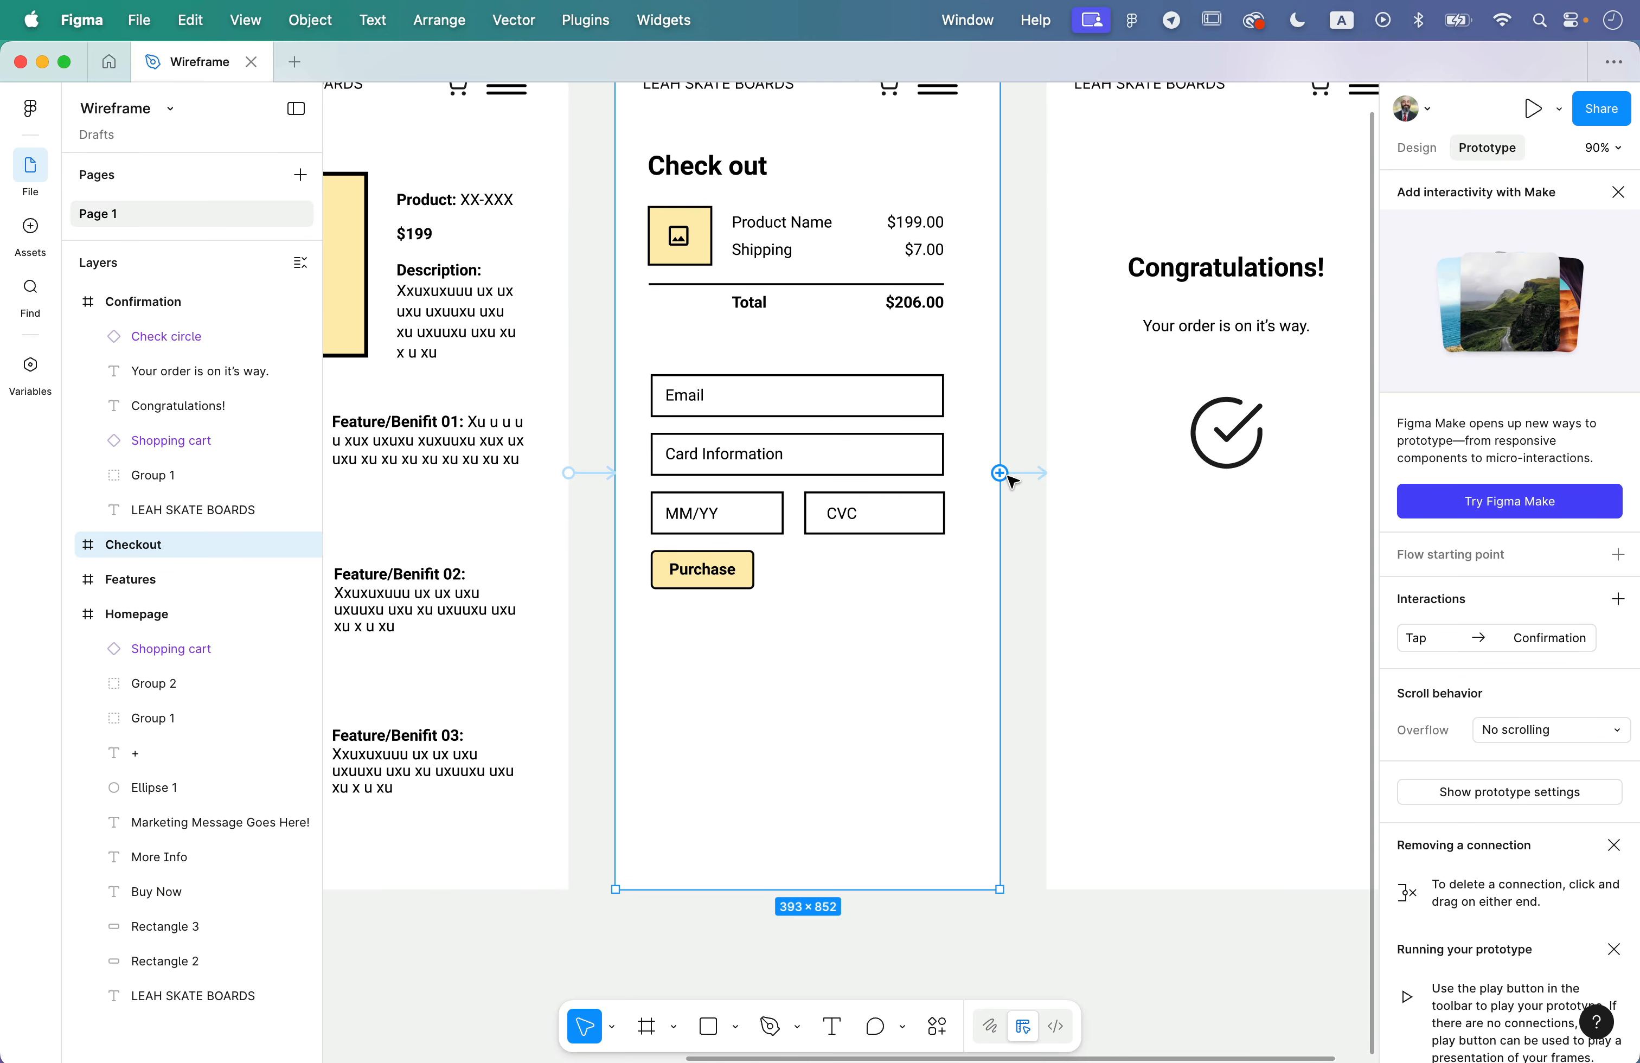
pyautogui.press('Delete')
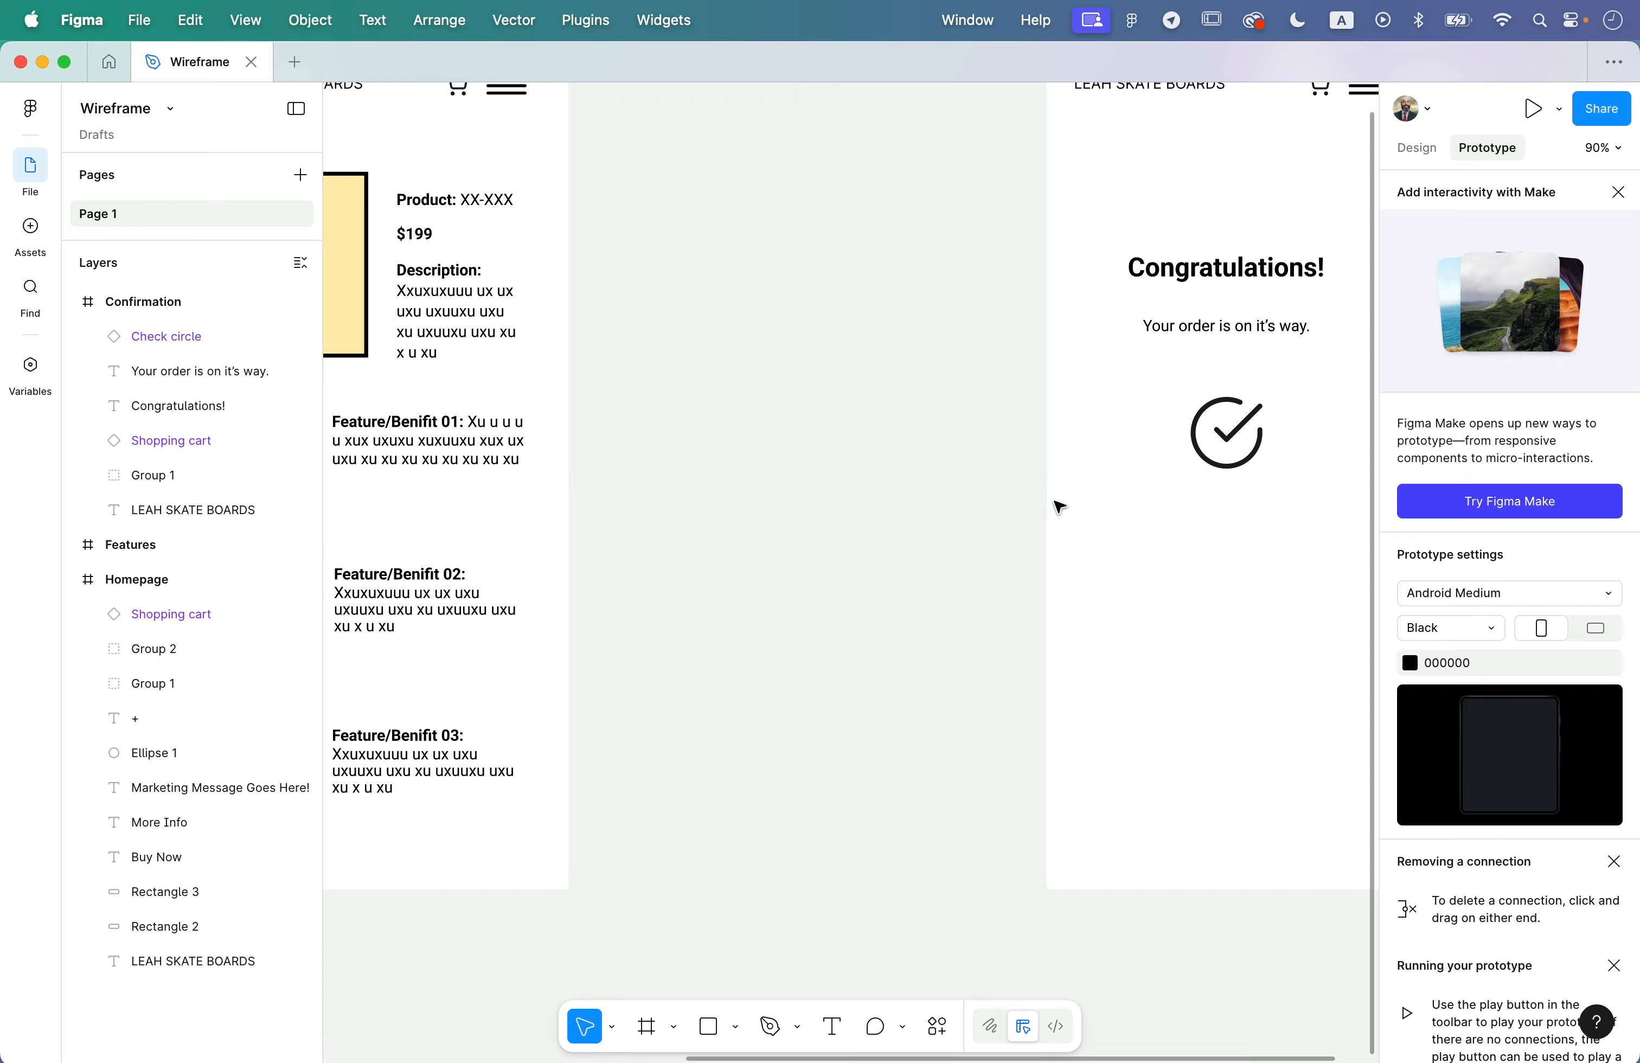
pyautogui.press('super+z')
# - Delete the prototype connections from Checkout to Confirmation and from Features to Checkout
pyautogui.click(1035, 473)
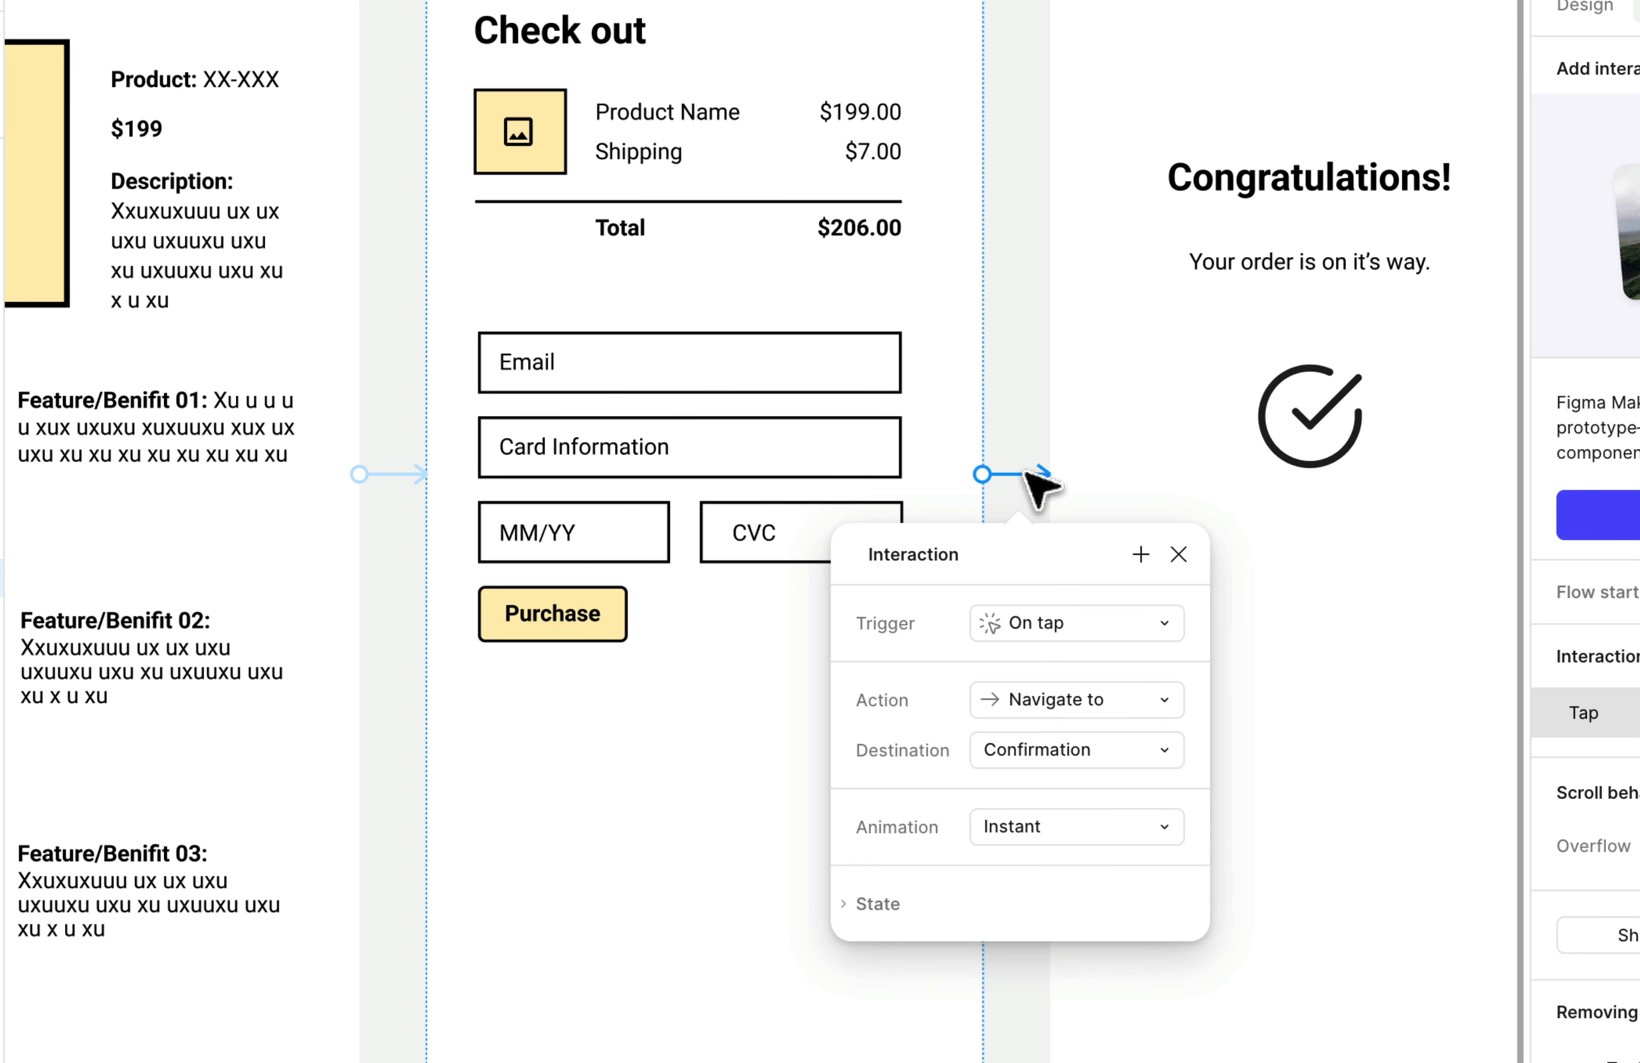
pyautogui.press('Delete')
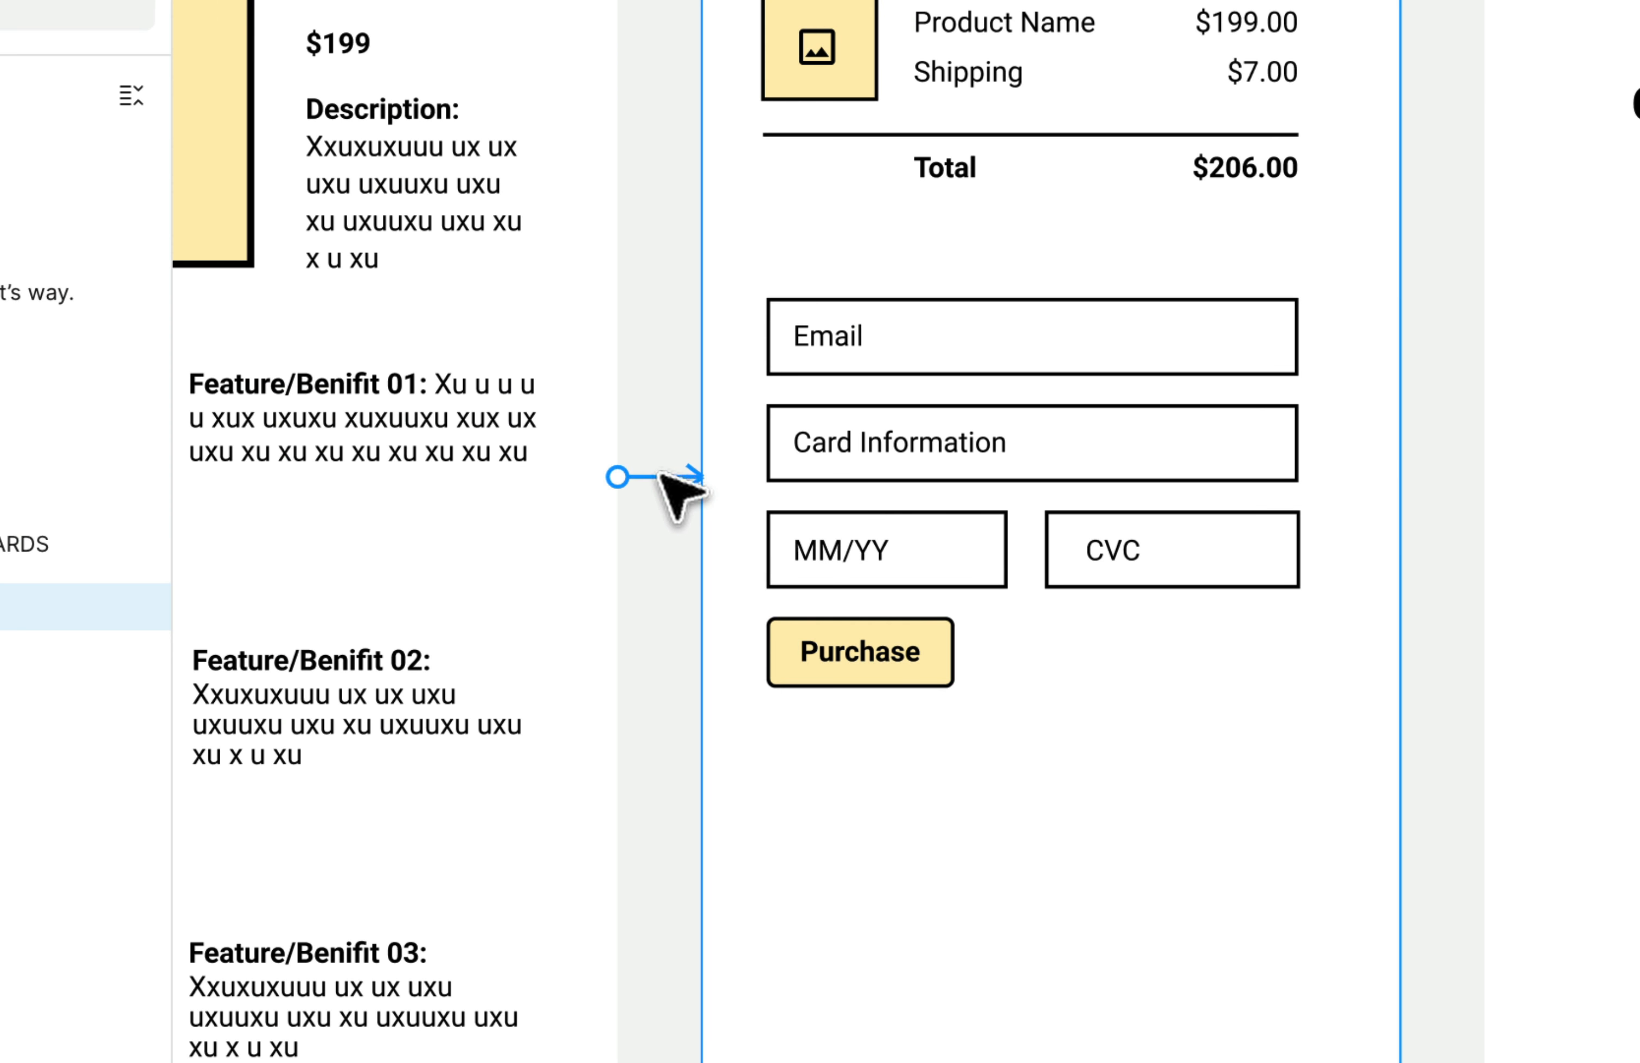
pyautogui.click(661, 476)
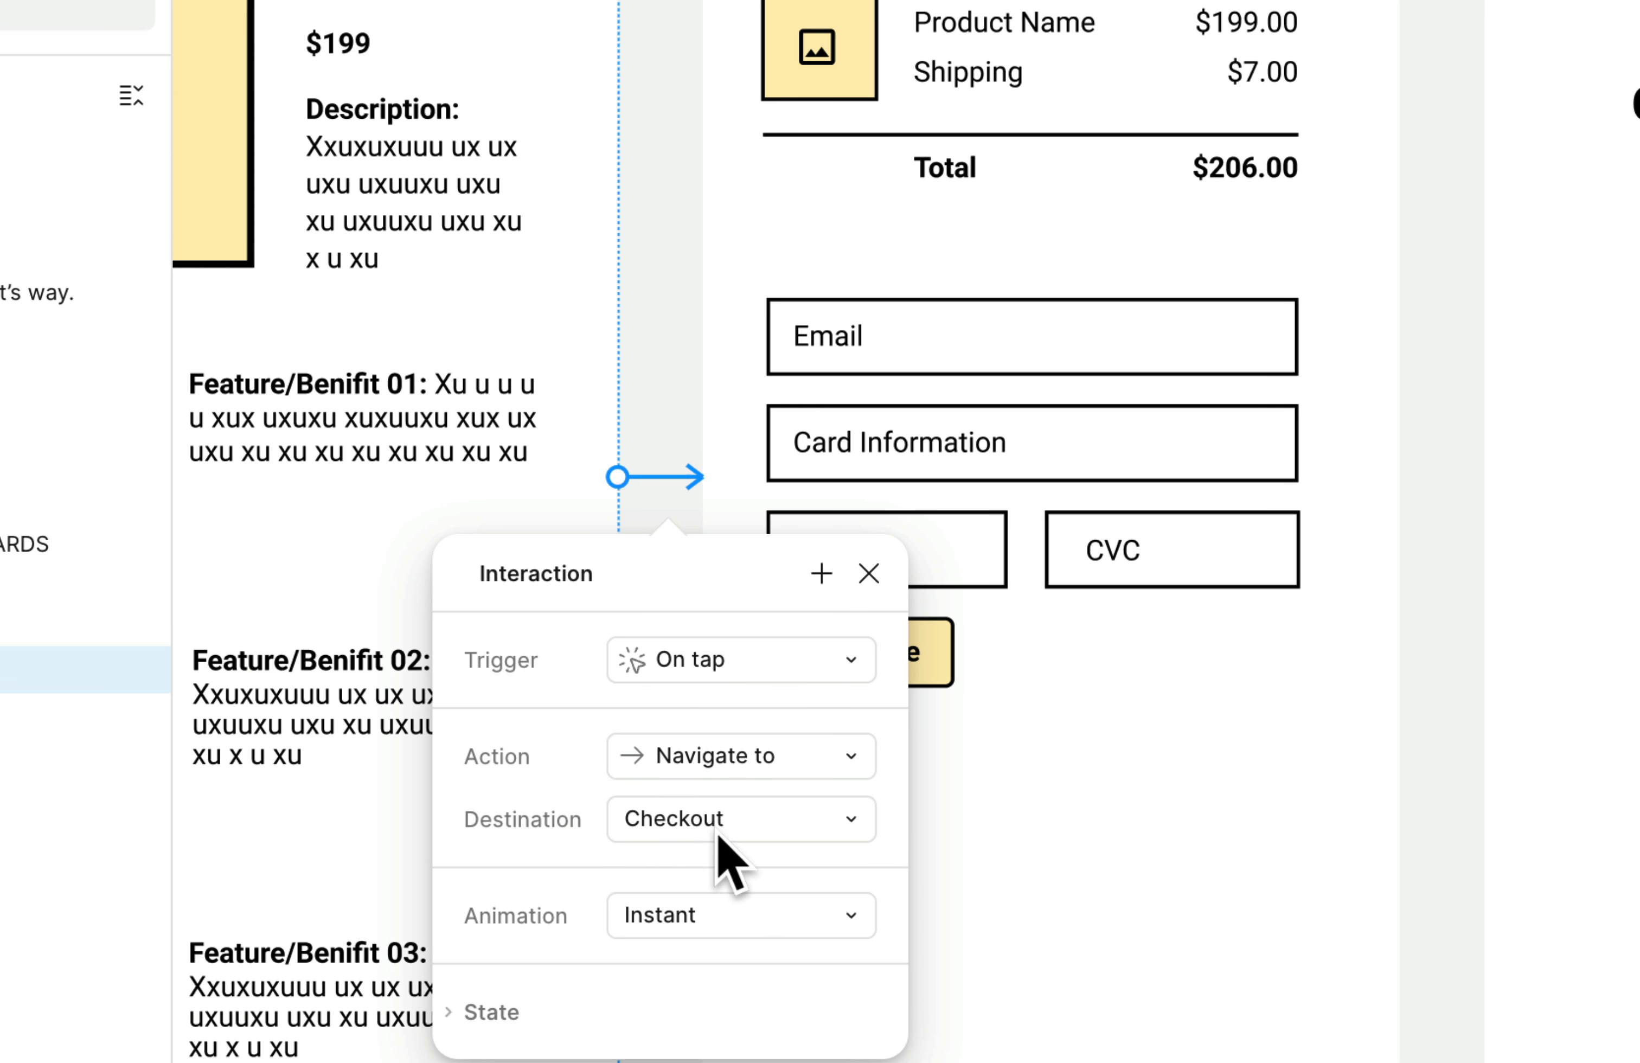
pyautogui.press('Escape')
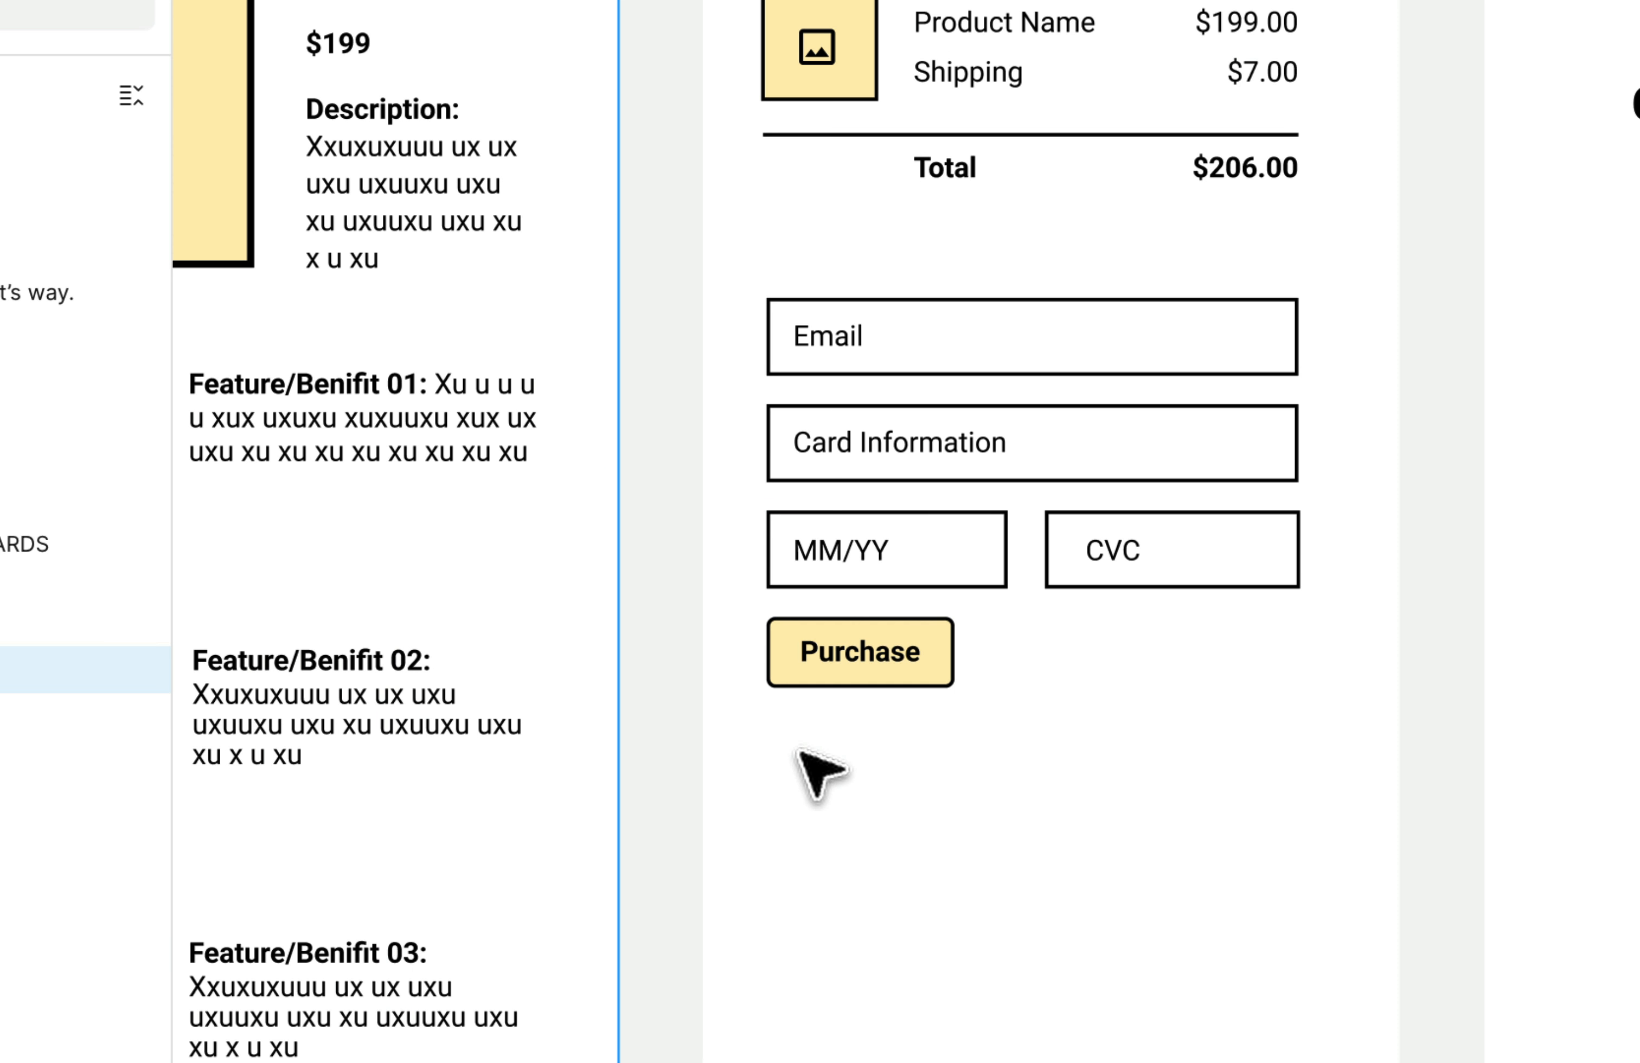
pyautogui.scroll(-4, 672, 637)
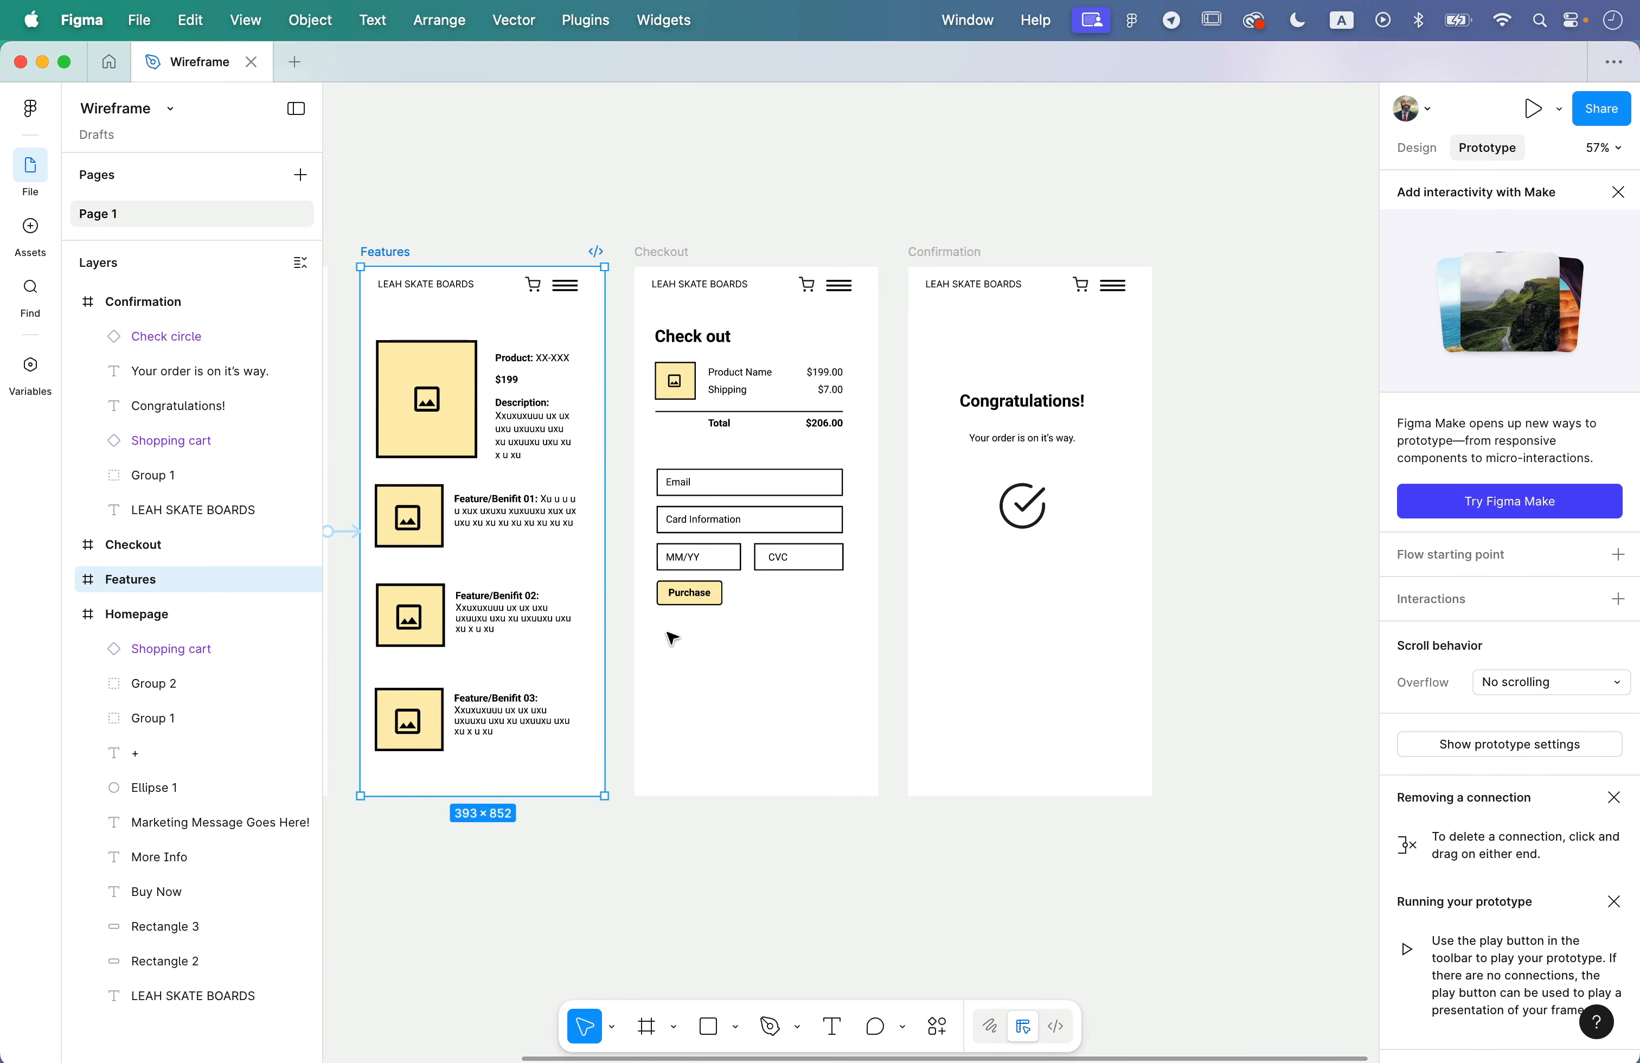
pyautogui.hscroll(-4, 671, 638)
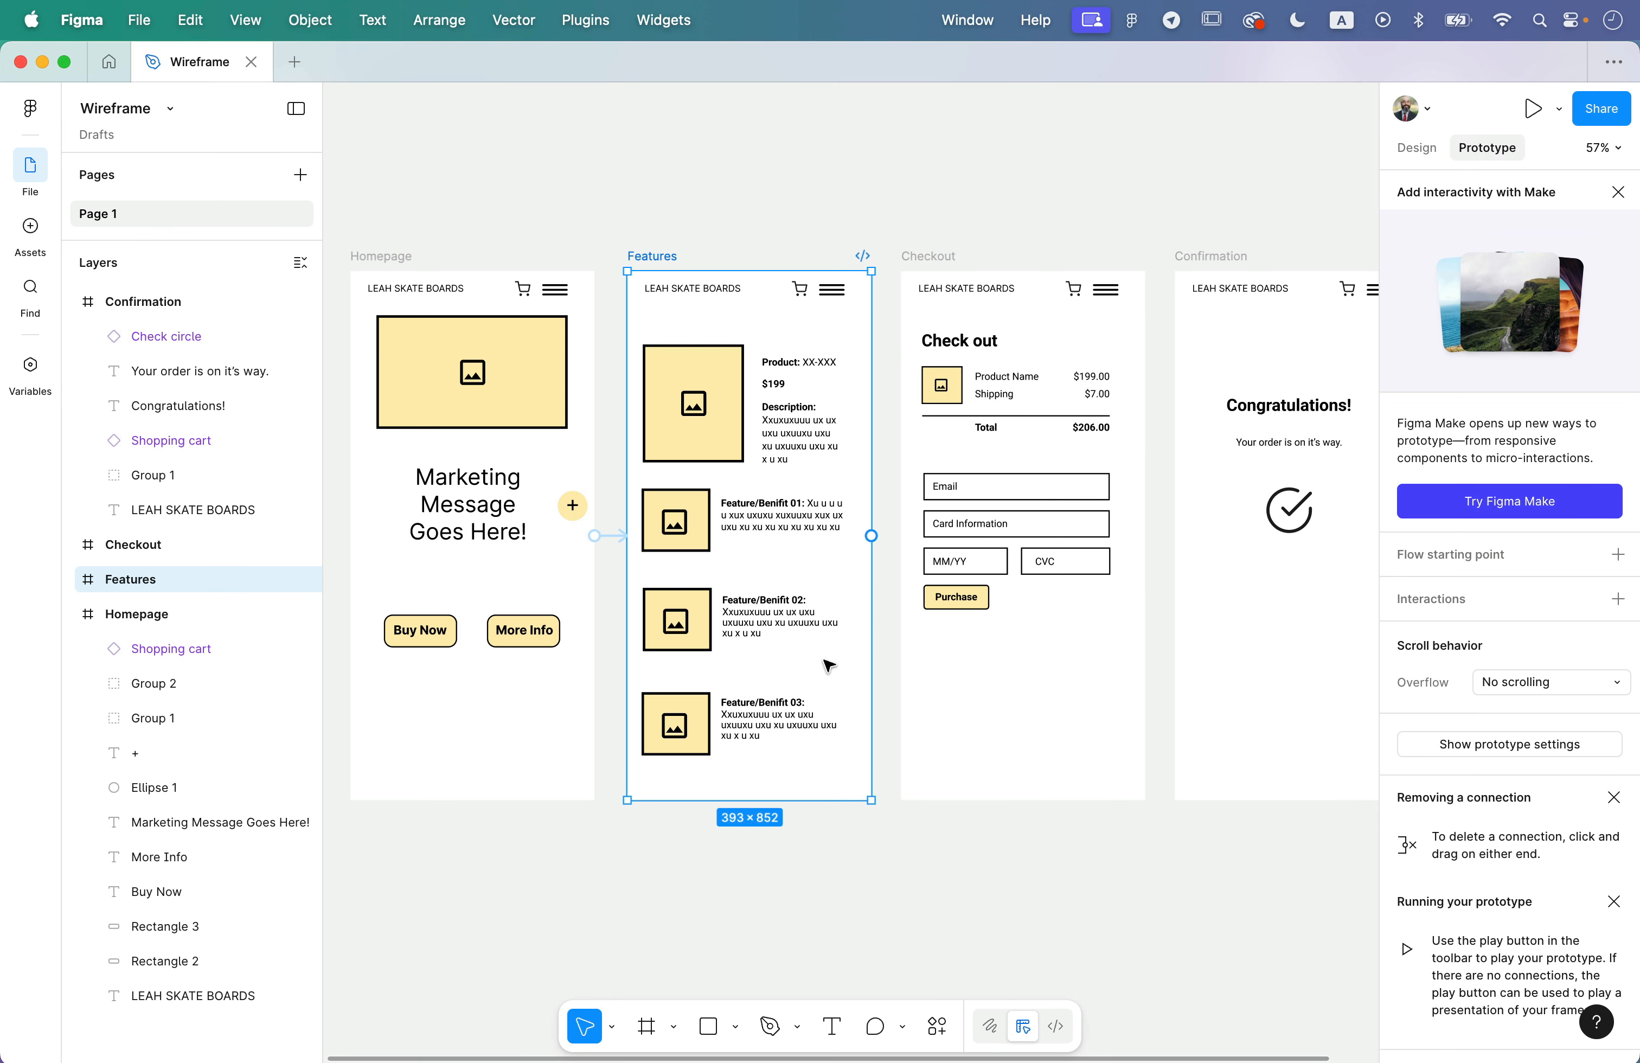
# - Clear the frame selection and set the prototype's preview device to iPhone 16
pyautogui.click(886, 688)
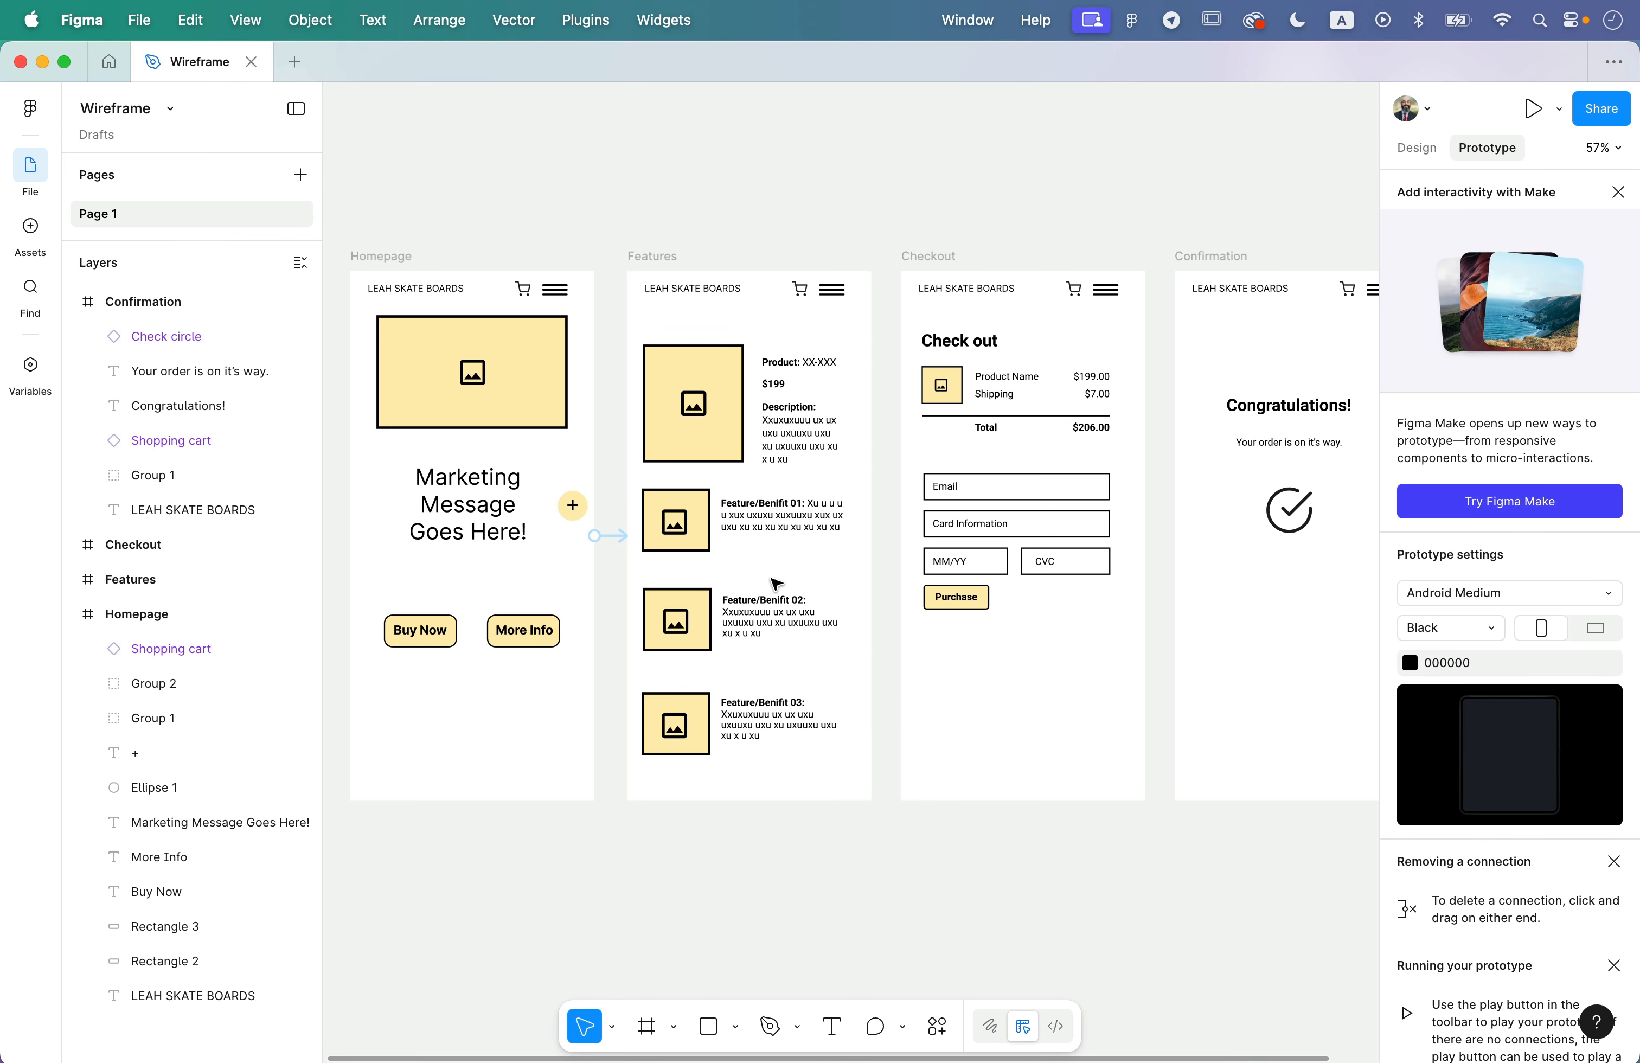
pyautogui.click(1546, 595)
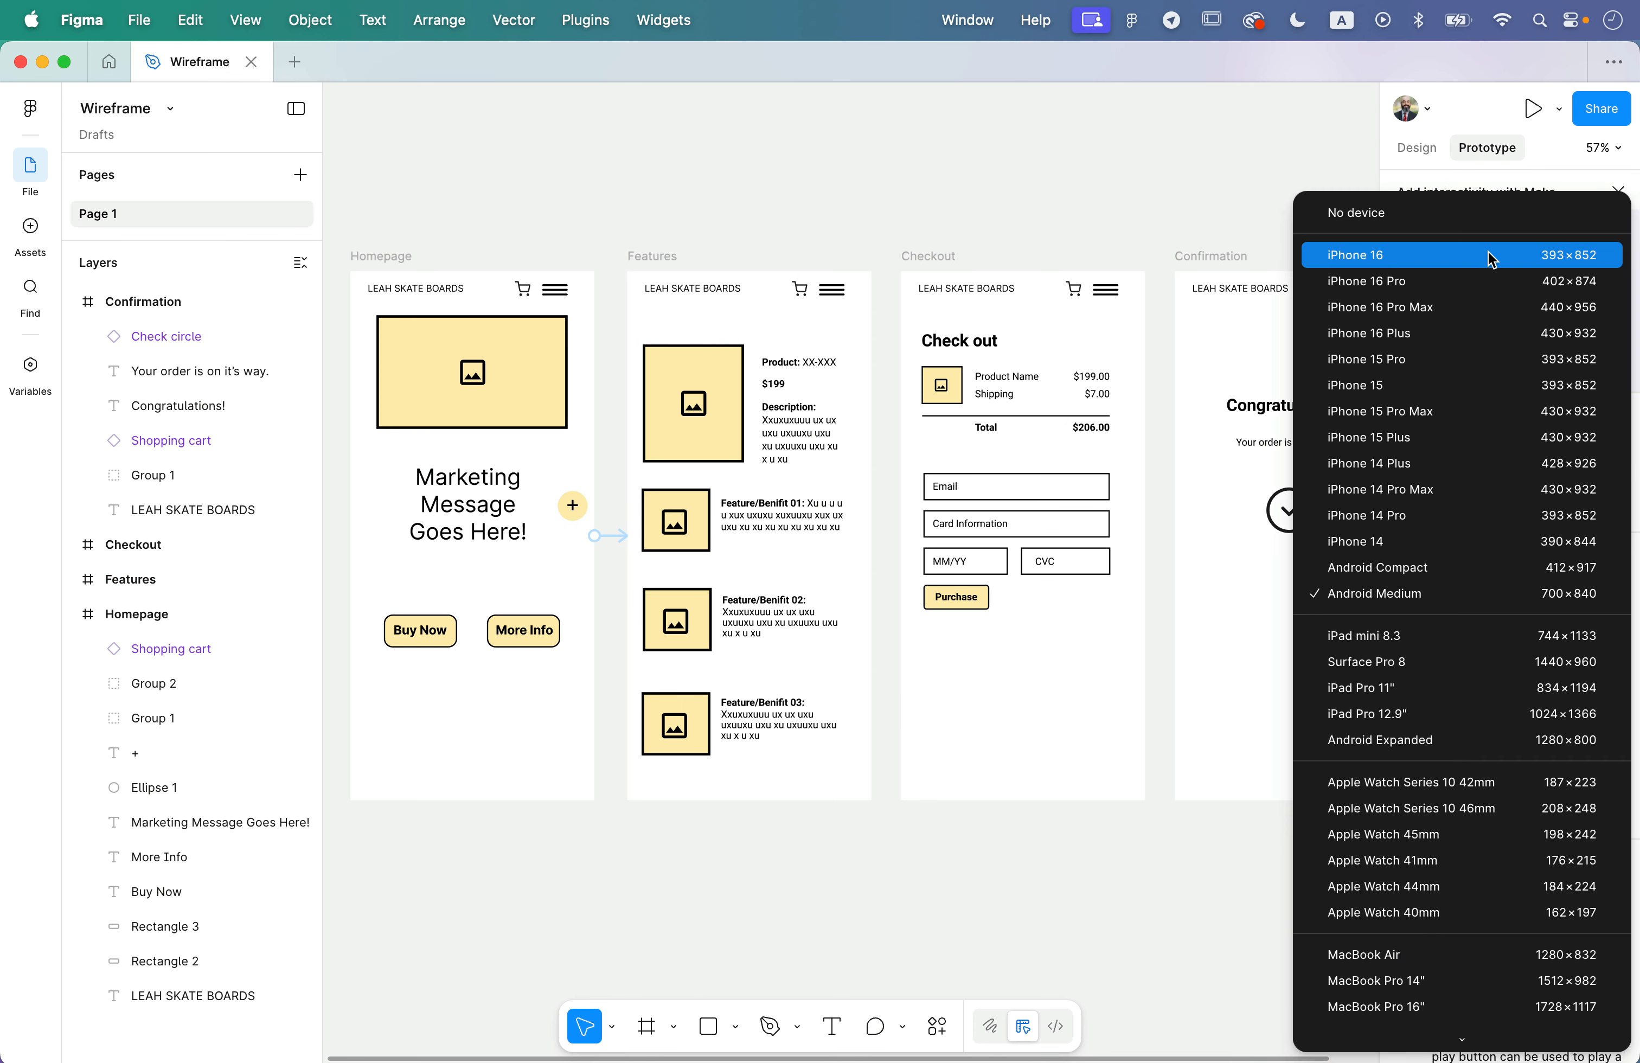
pyautogui.click(1463, 253)
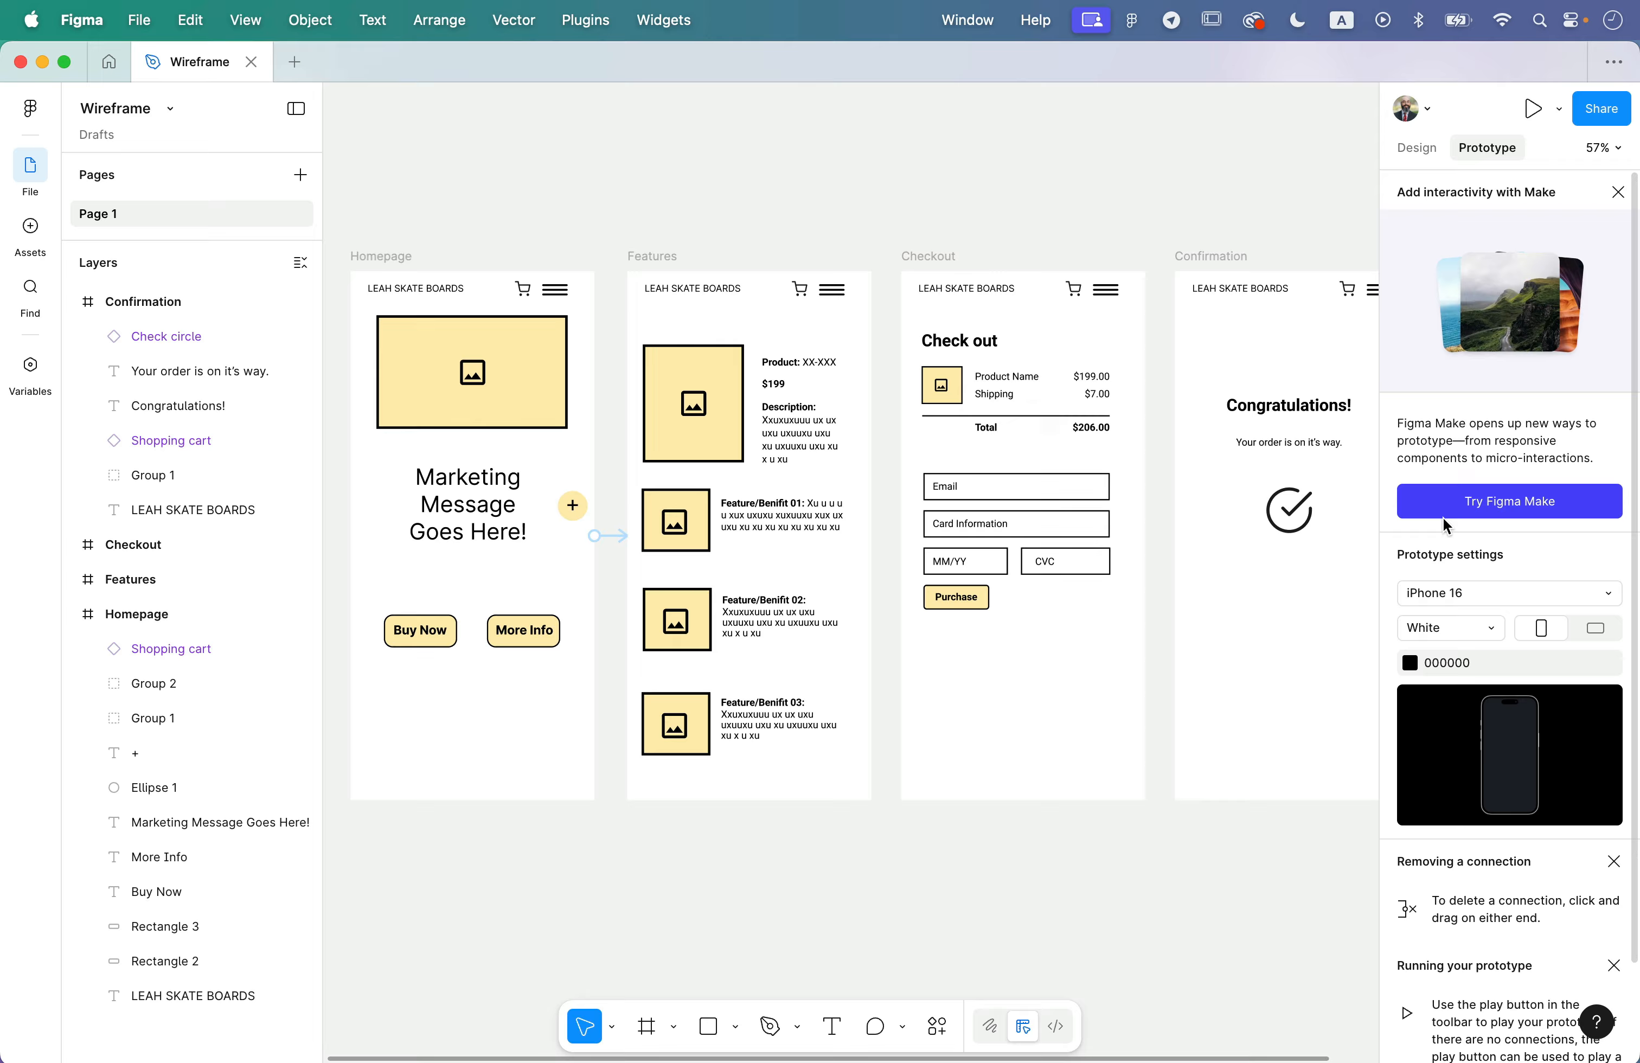
# - Delete the prototype connection from Homepage to Features and leave nothing selected
pyautogui.click(615, 536)
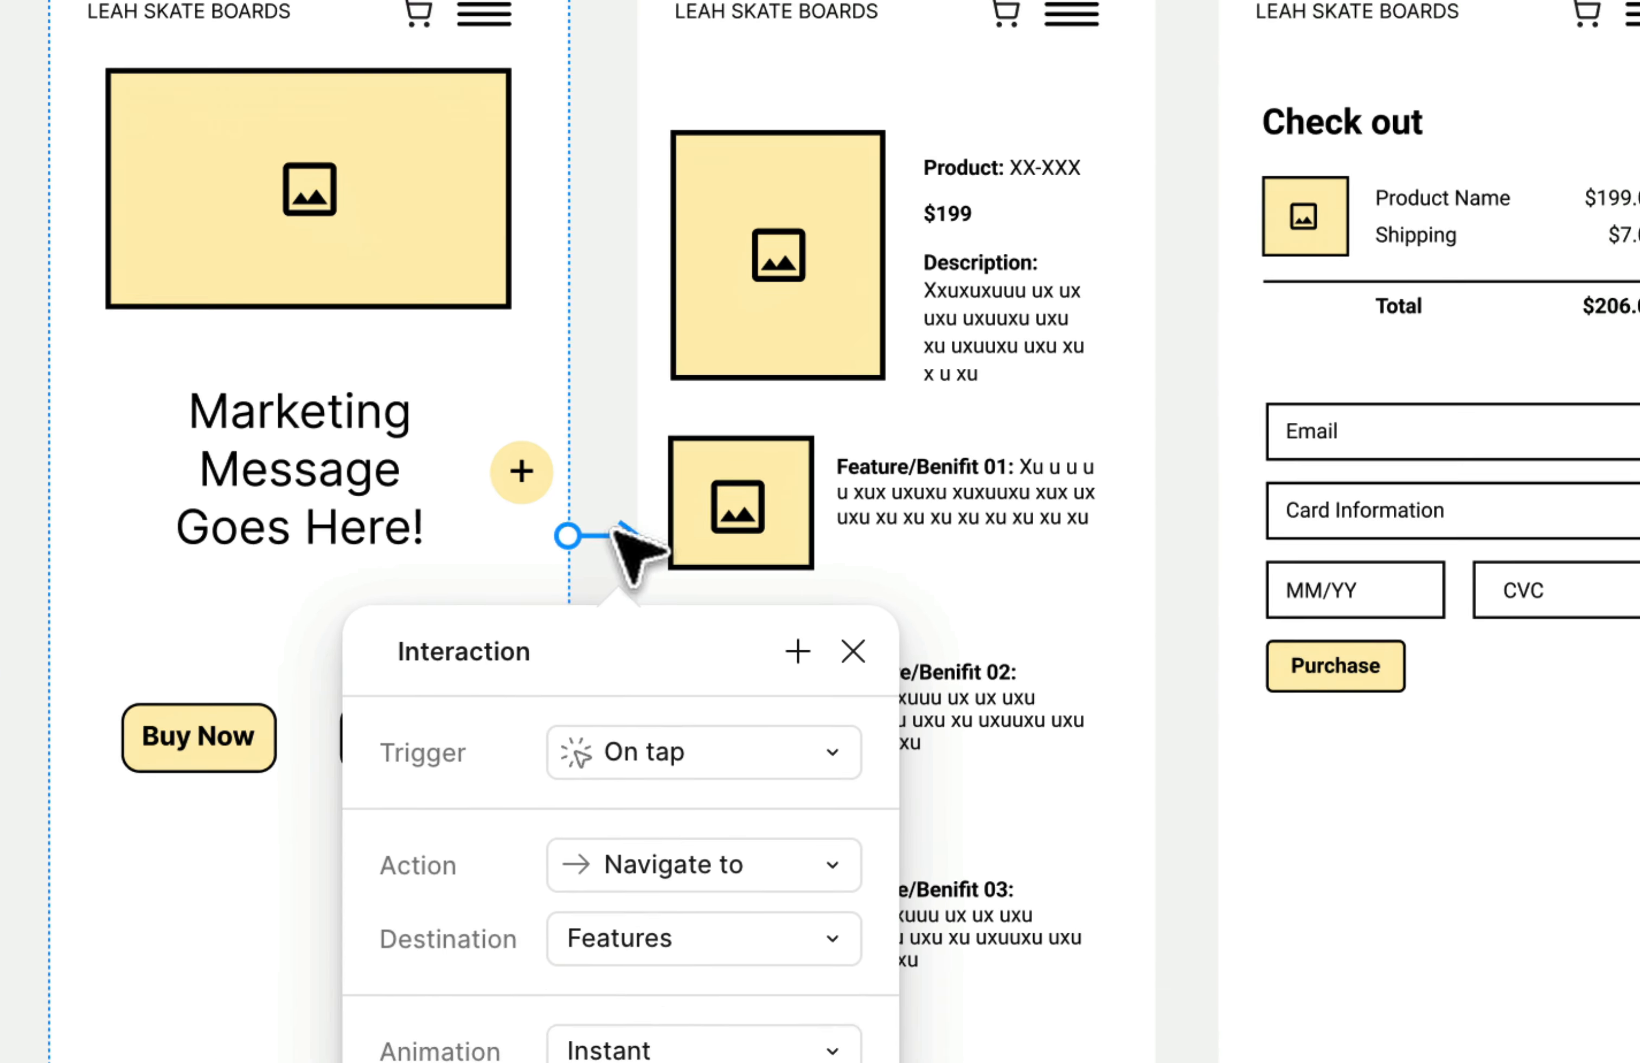
pyautogui.press('Escape')
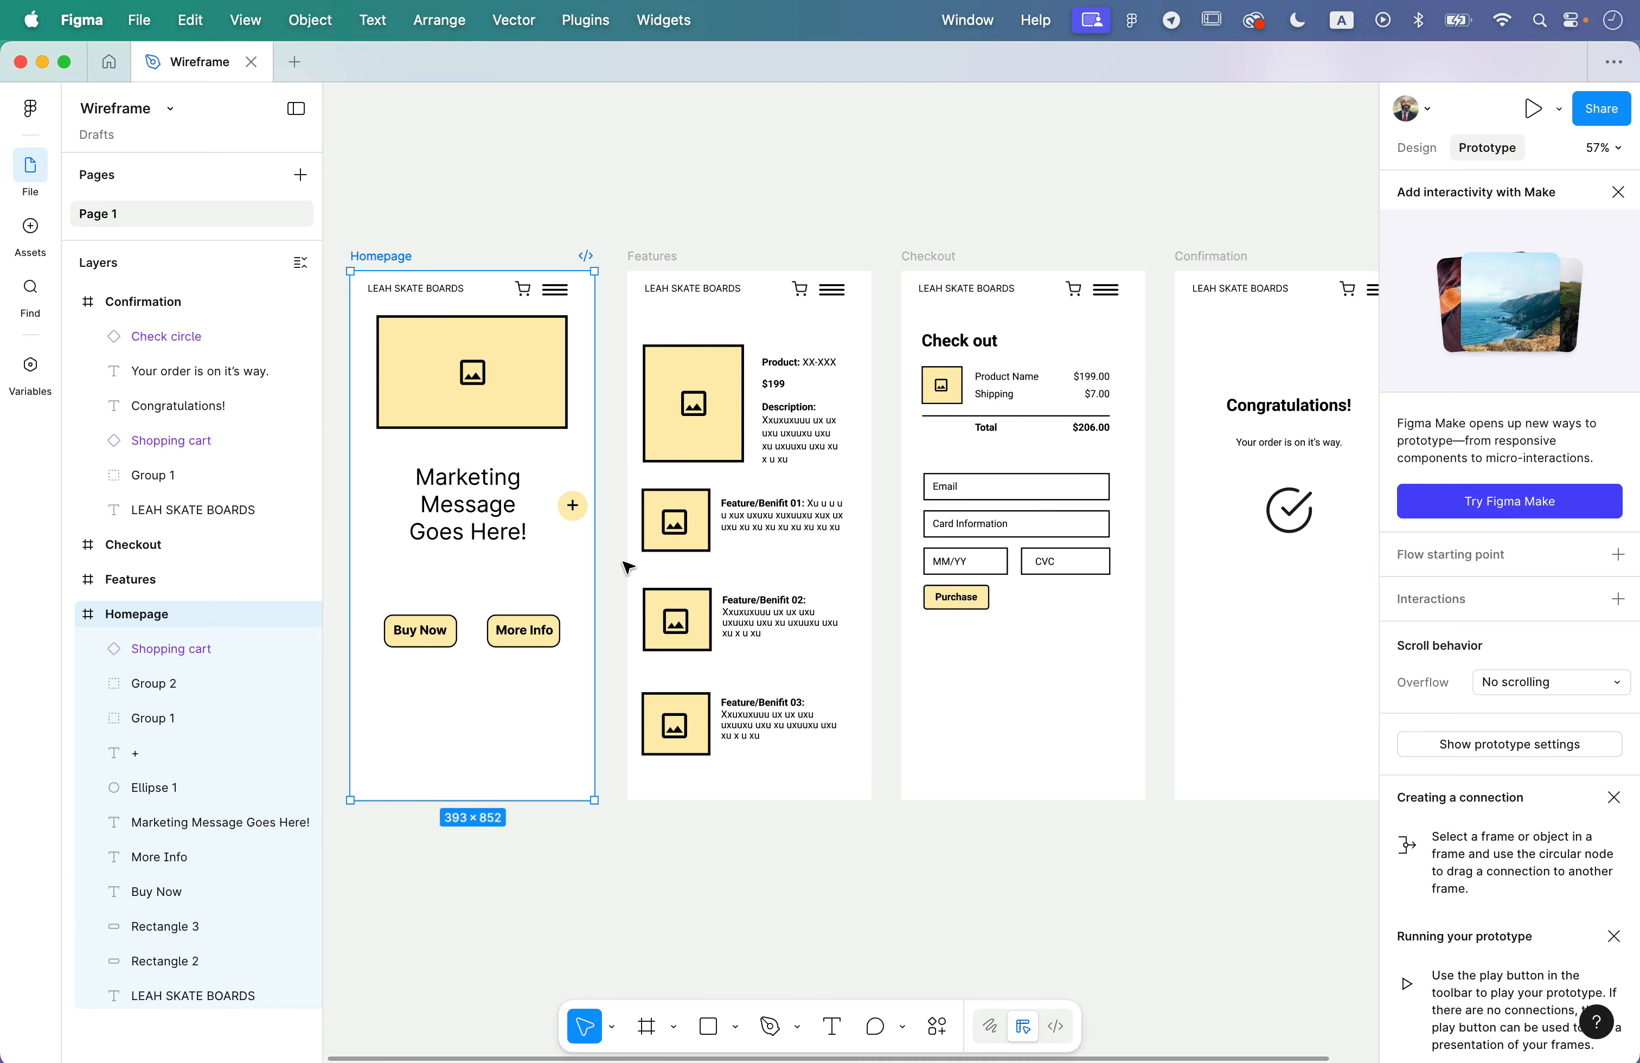
pyautogui.click(777, 835)
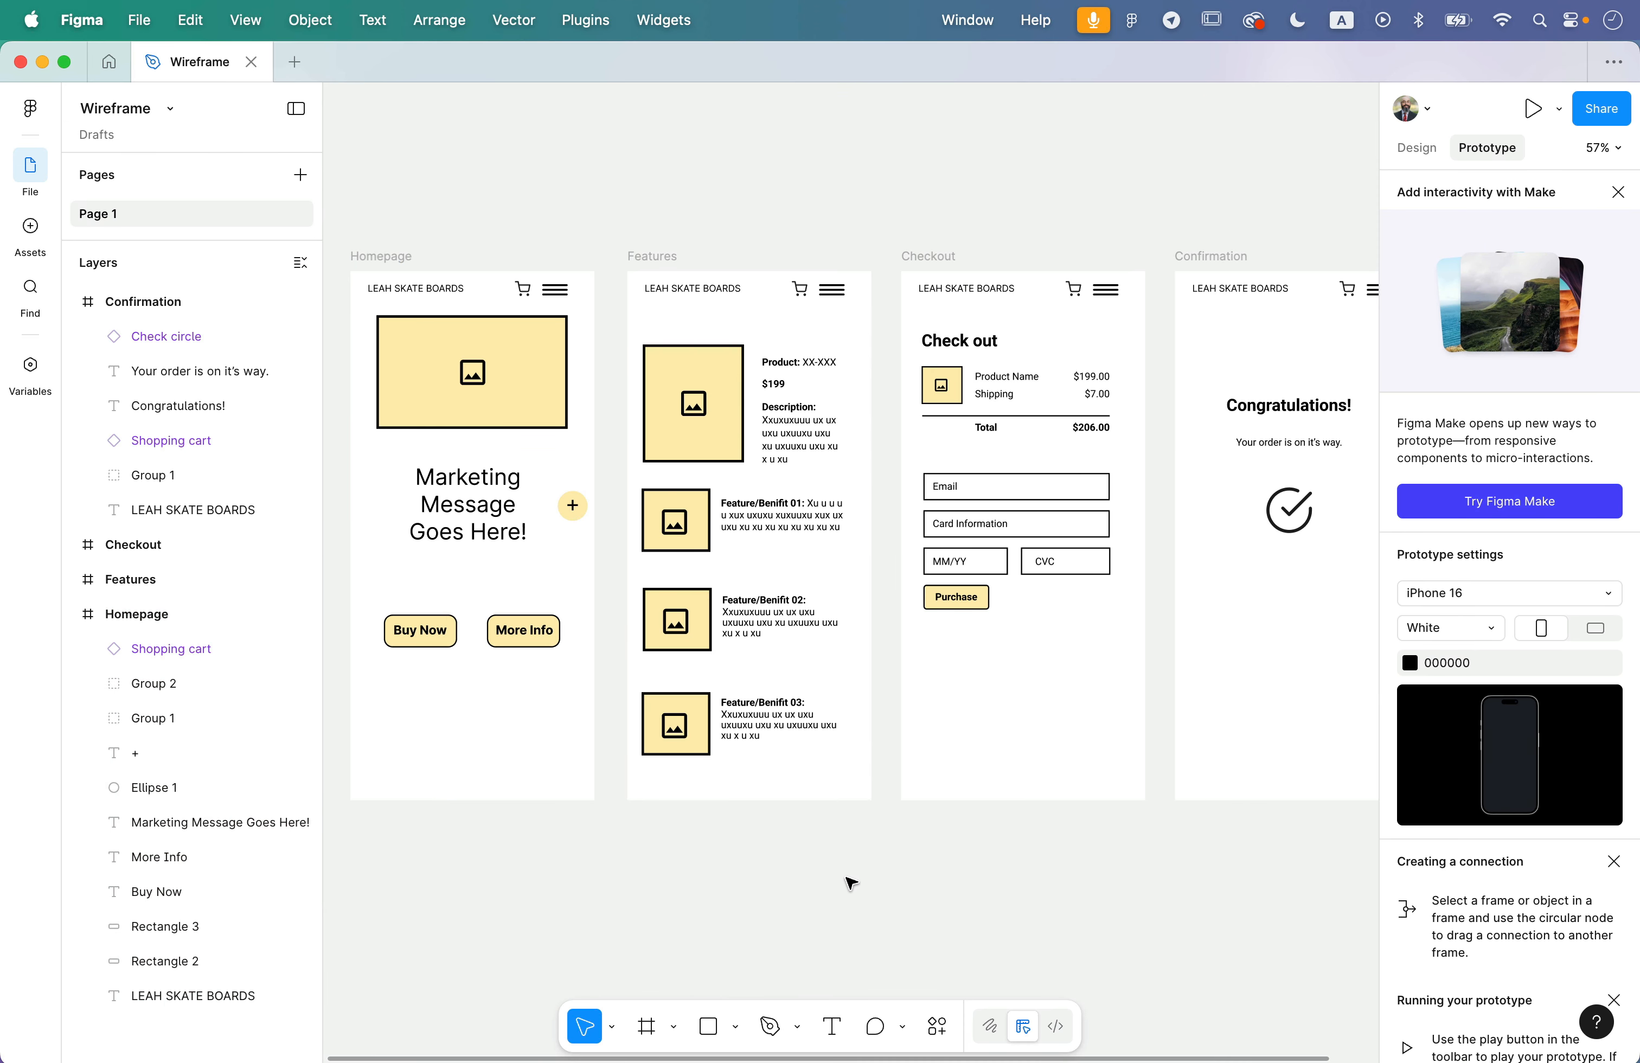